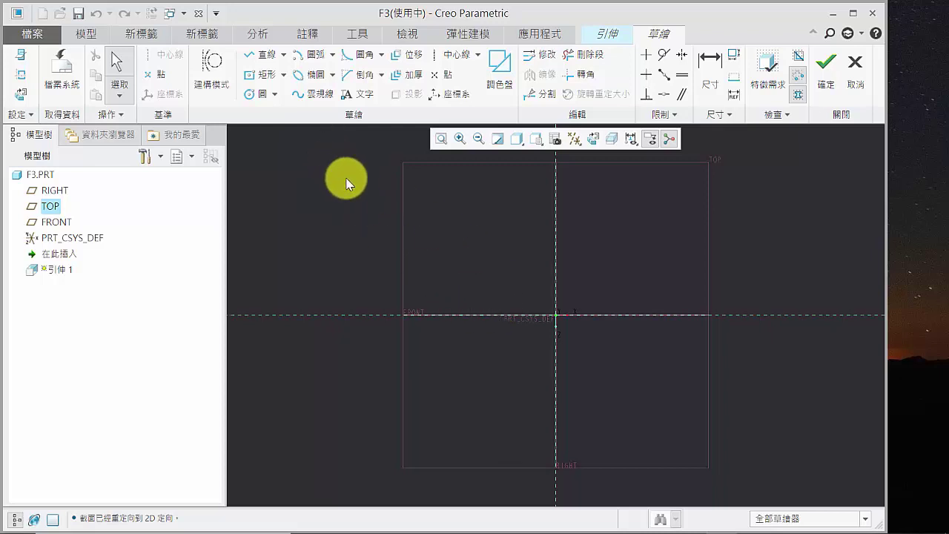
pyautogui.click(266, 82)
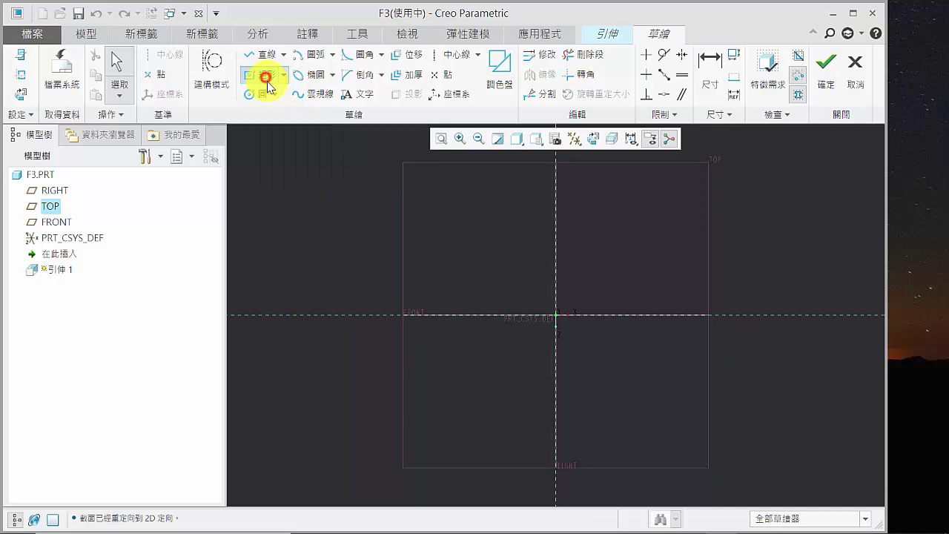
pyautogui.click(484, 266)
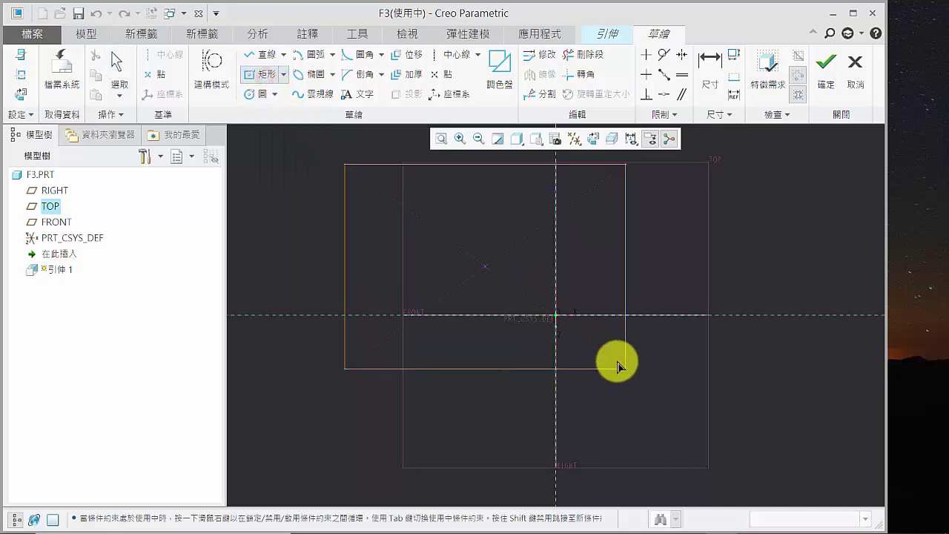
pyautogui.middleClick(618, 343)
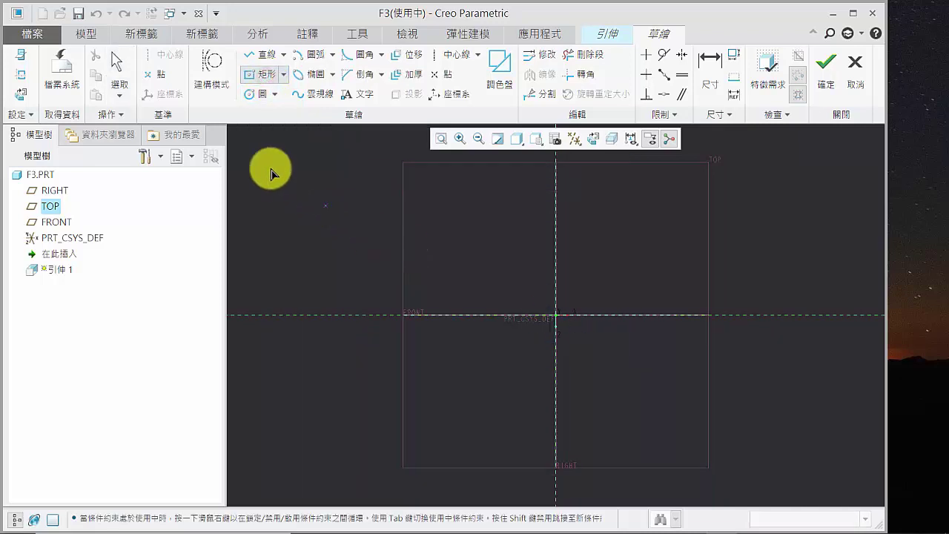
# Step: Sketch a corner rectangle about 184 by 130 on the TOP plane, enclosing the intersection of the two reference lines
pyautogui.click(282, 74)
pyautogui.click(278, 94)
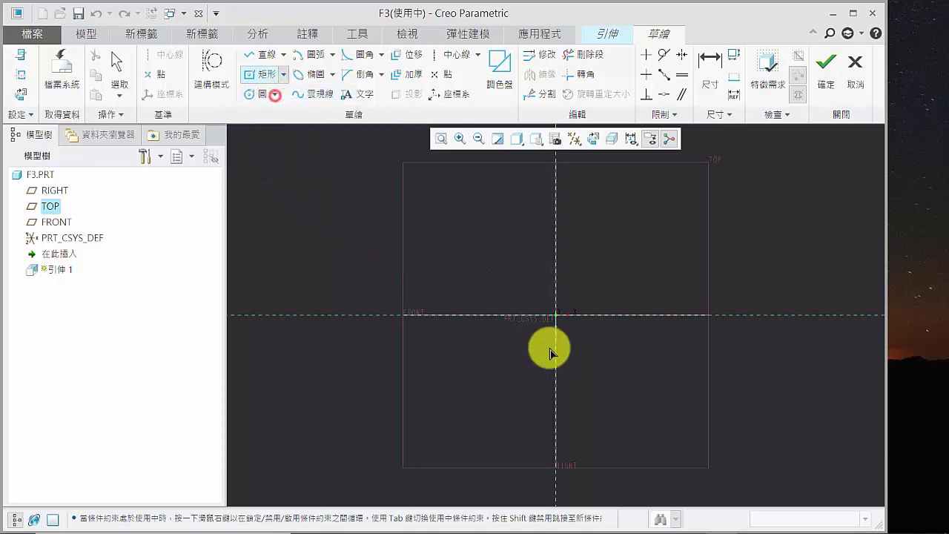
pyautogui.click(518, 282)
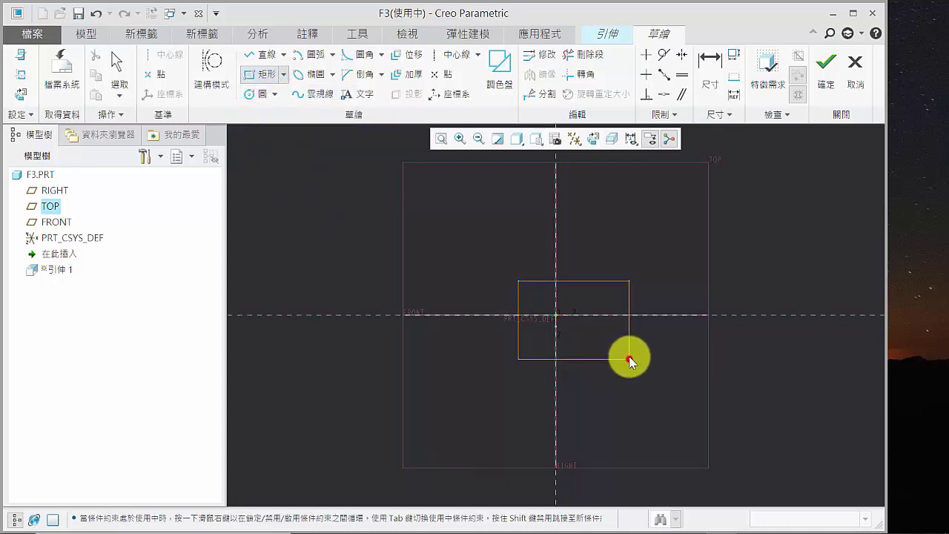
pyautogui.click(629, 360)
# Step: Dimension the rectangle's top edge from the horizontal reference, and dimension the rectangle's overall height
pyautogui.click(704, 83)
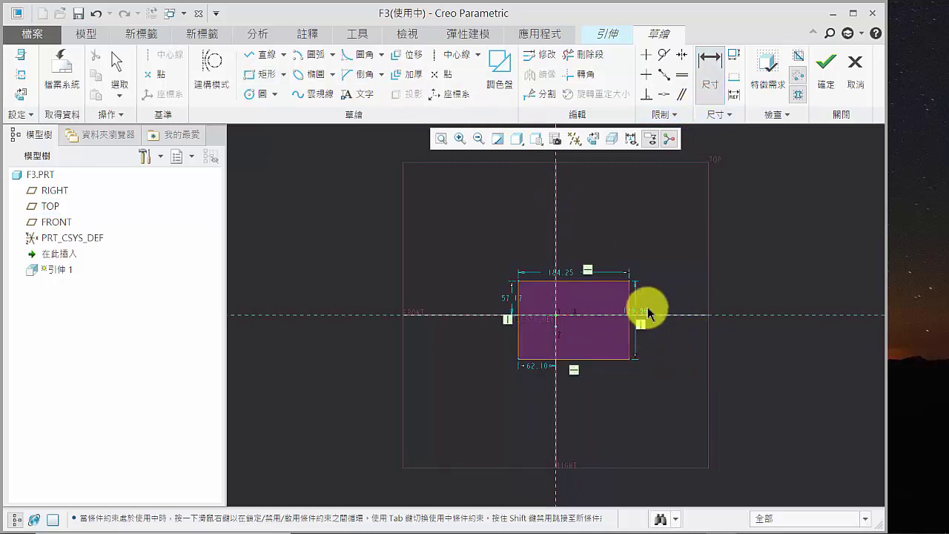
pyautogui.click(704, 87)
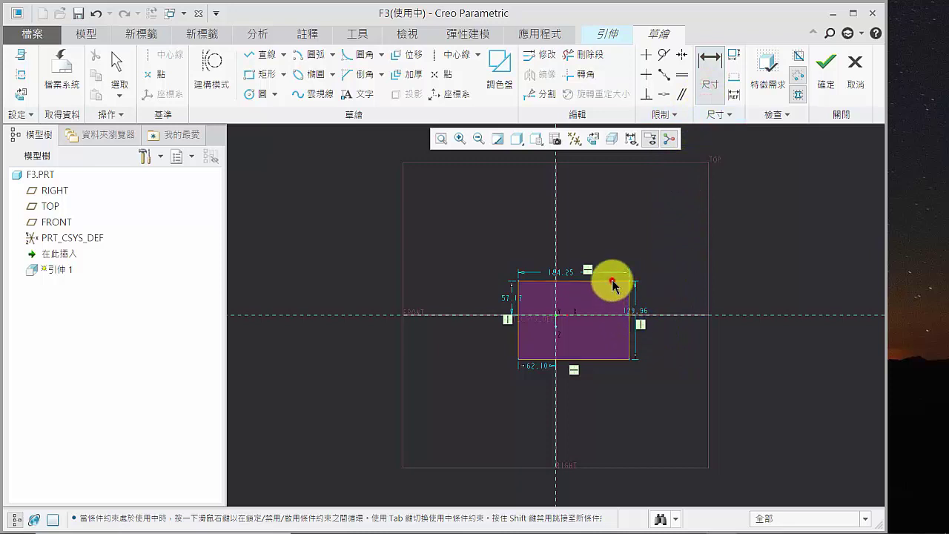
pyautogui.click(605, 317)
pyautogui.middleClick(667, 300)
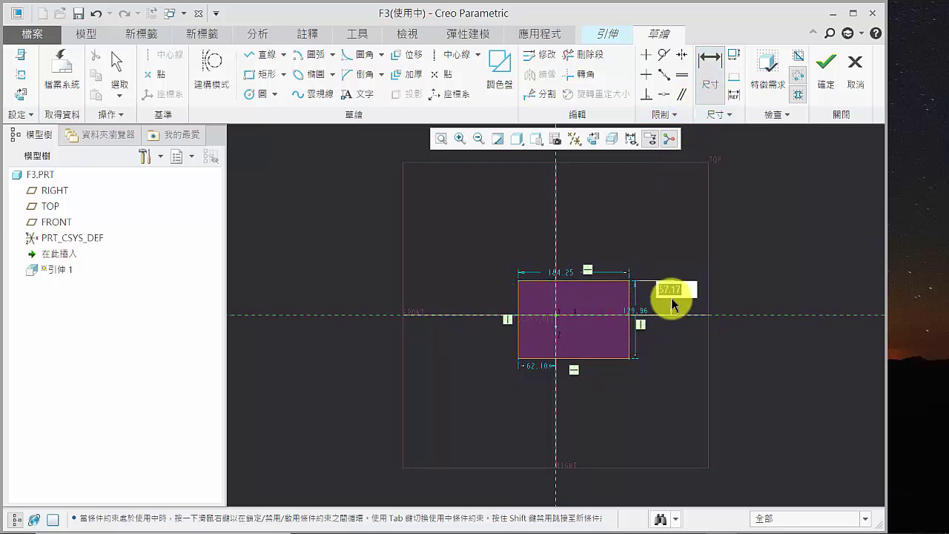
pyautogui.click(629, 295)
pyautogui.middleClick(722, 313)
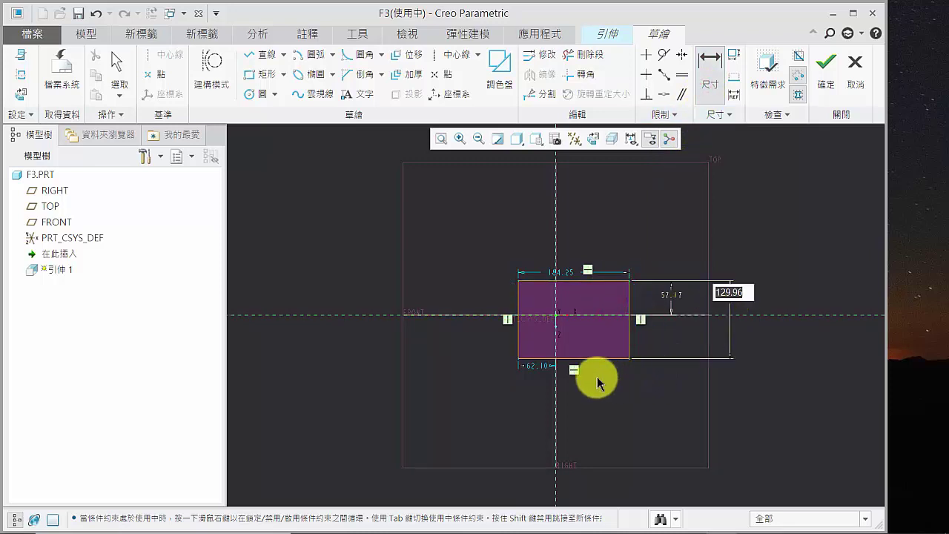
# Step: Dimension the rectangle's right edge from the vertical reference, and dimension the rectangle's overall width below it
pyautogui.click(559, 348)
pyautogui.click(627, 343)
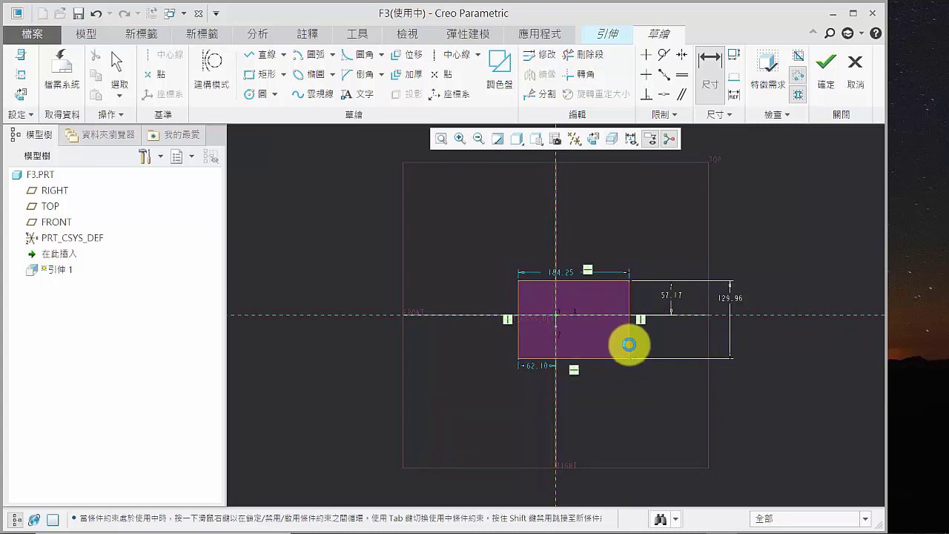
pyautogui.middleClick(588, 373)
pyautogui.click(587, 360)
pyautogui.middleClick(572, 401)
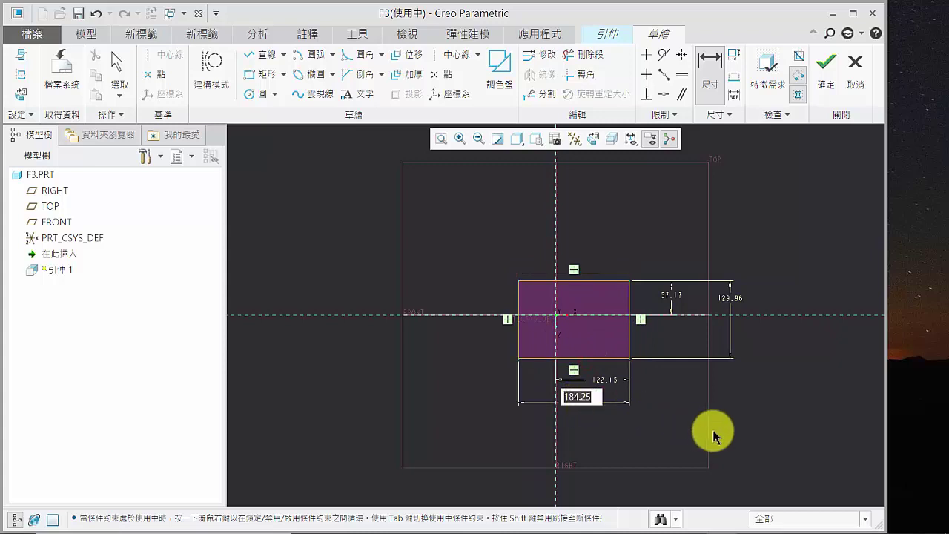
# Step: Modify all the rectangle's dimensions together with the scale locked, setting the right edge's distance from the vertical reference to 25
pyautogui.click(116, 68)
pyautogui.moveTo(354, 201)
pyautogui.mouseDown()
pyautogui.moveTo(515, 275)
pyautogui.moveTo(784, 437)
pyautogui.mouseUp()
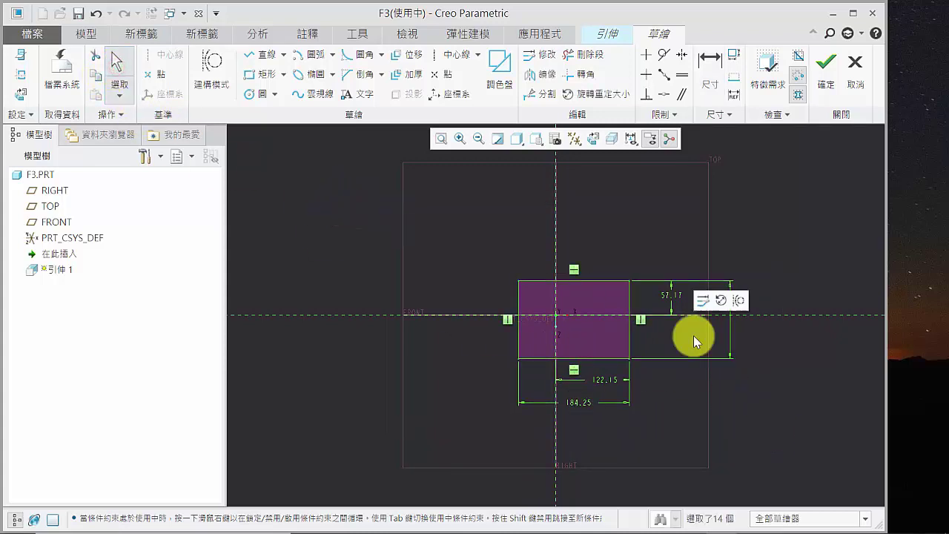
pyautogui.click(541, 66)
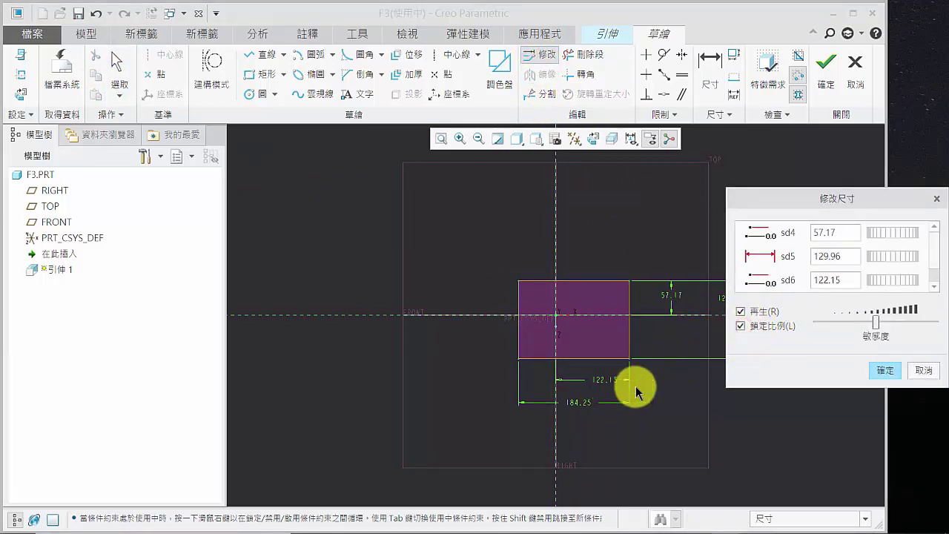
pyautogui.click(842, 285)
pyautogui.write('25')
pyautogui.press('Return')
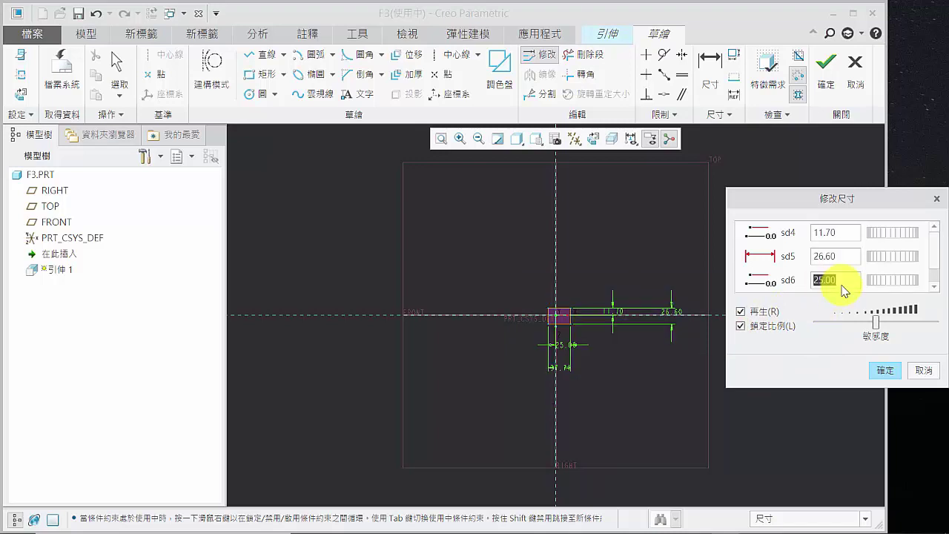
pyautogui.click(882, 369)
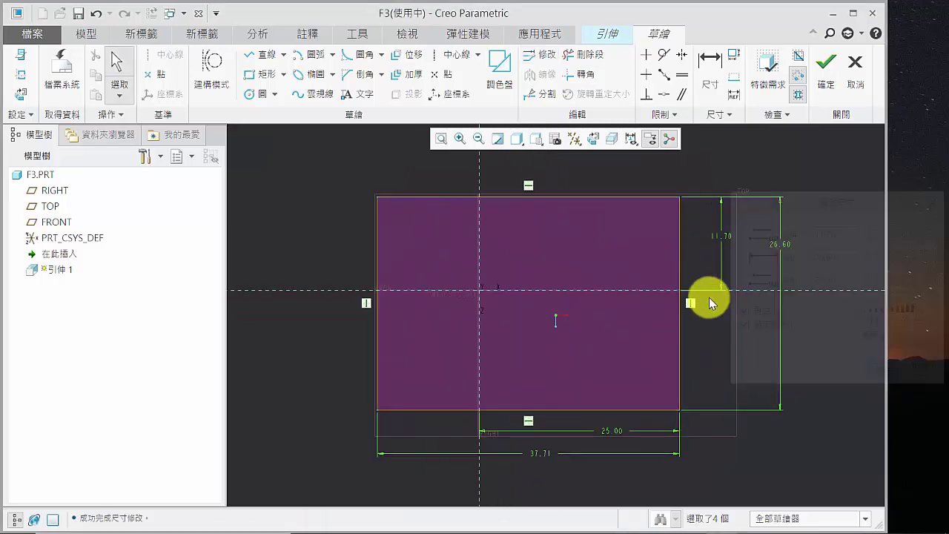
# Step: Set the top edge's distance from the horizontal reference to 25 and the rectangle's overall height to 46
pyautogui.doubleClick(725, 235)
pyautogui.write('25')
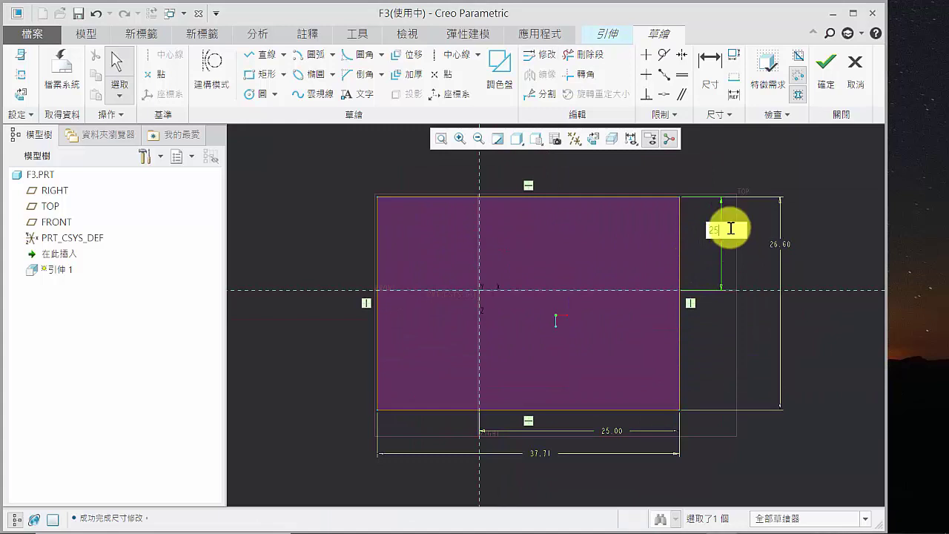
pyautogui.press('Return')
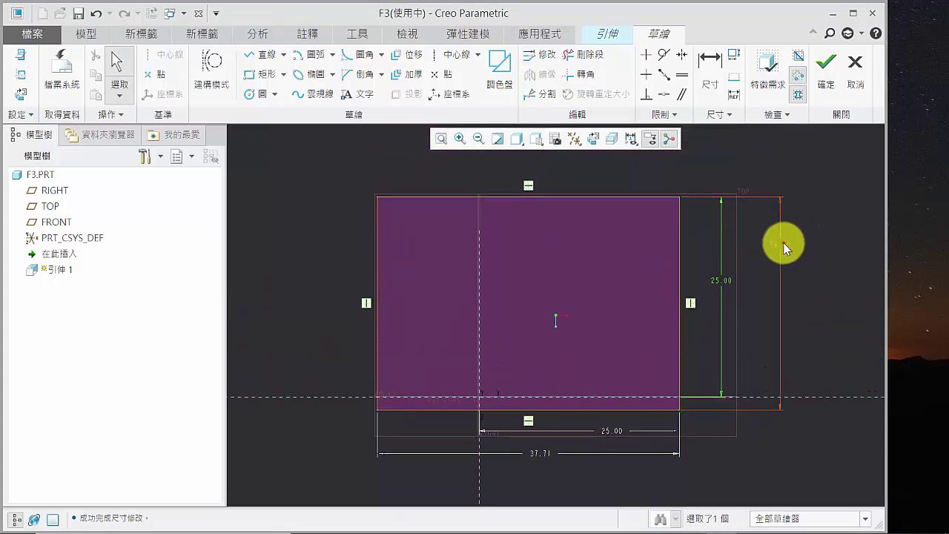
pyautogui.doubleClick(783, 243)
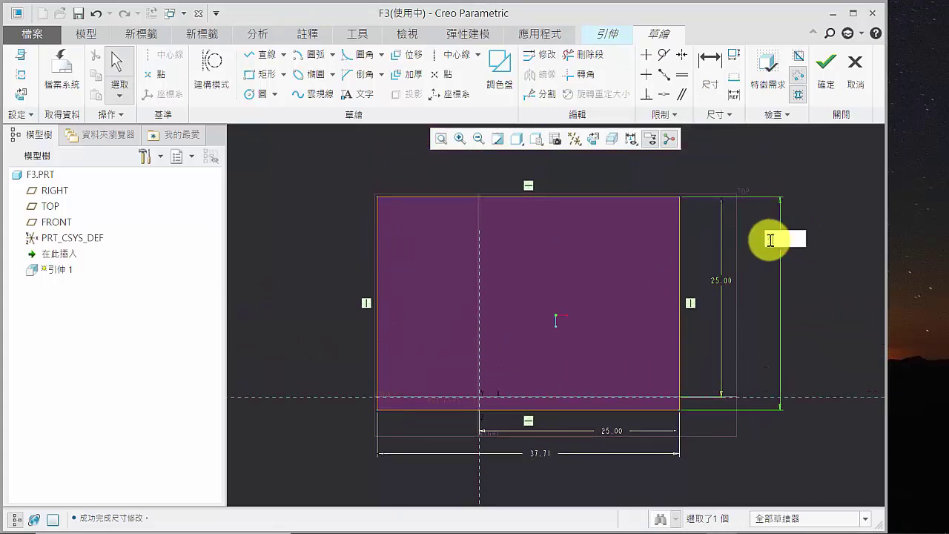
pyautogui.write('46')
pyautogui.press('Return')
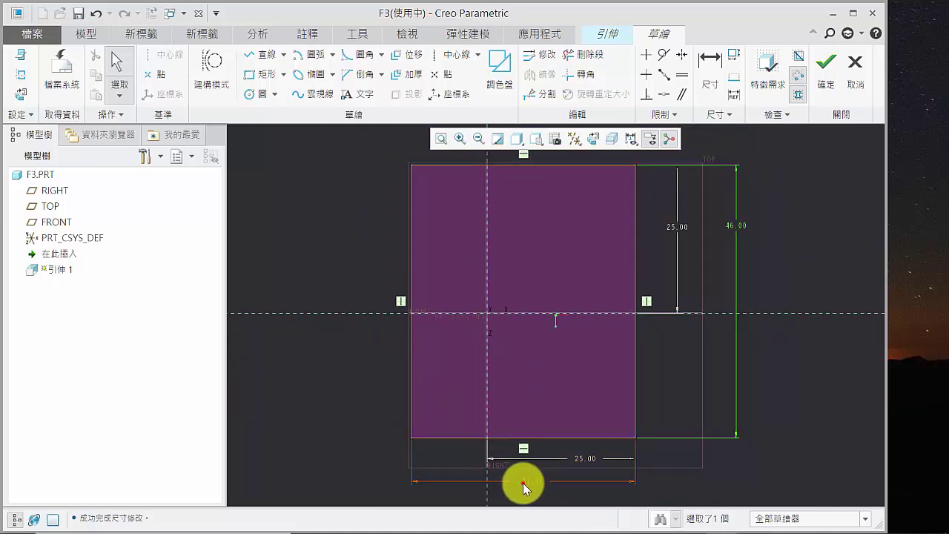
# Step: Set the rectangle's overall width to 60 and finish the sketch
pyautogui.click(522, 482)
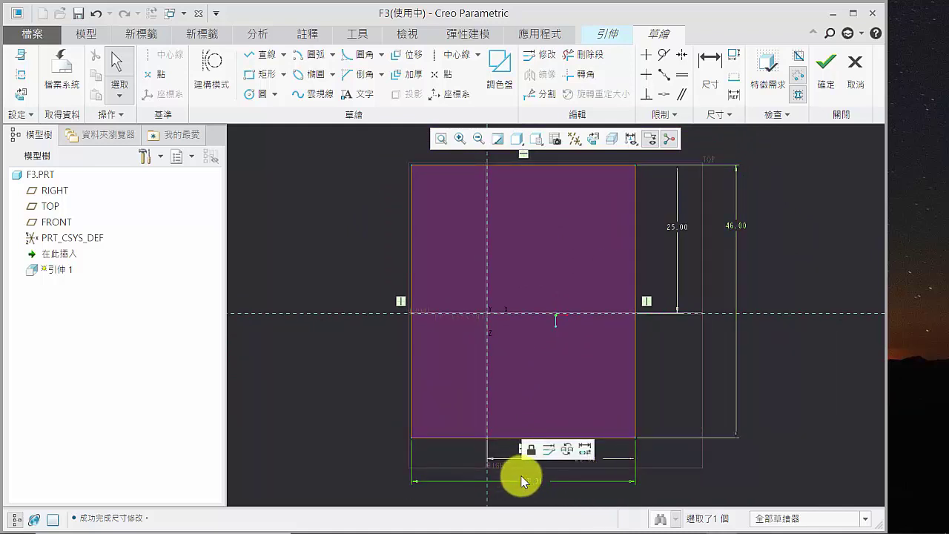
pyautogui.doubleClick(533, 484)
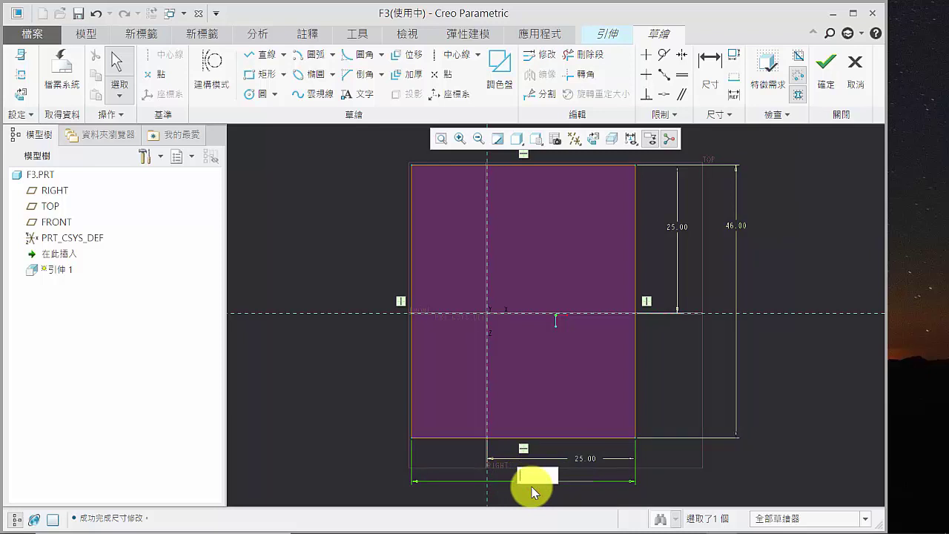
pyautogui.write('60')
pyautogui.press('Return')
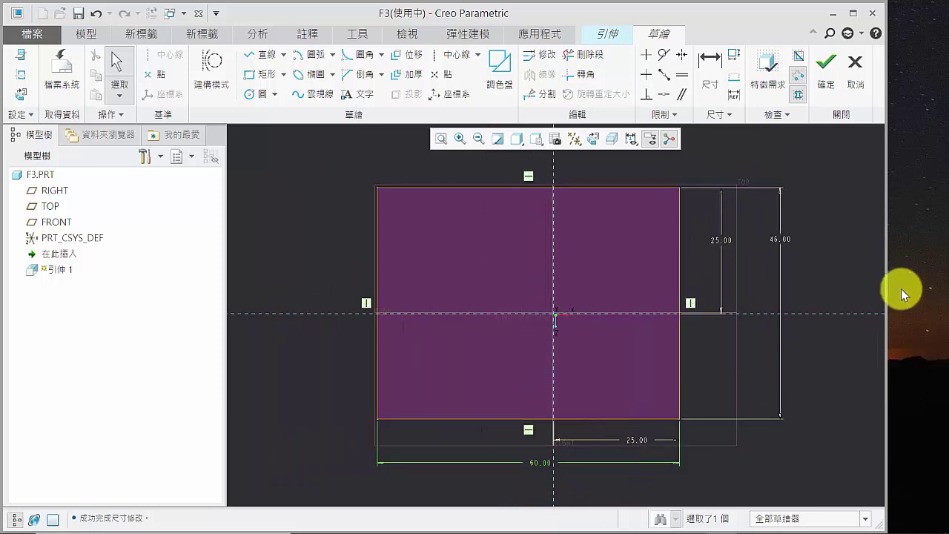
pyautogui.scroll(1, 576, 273)
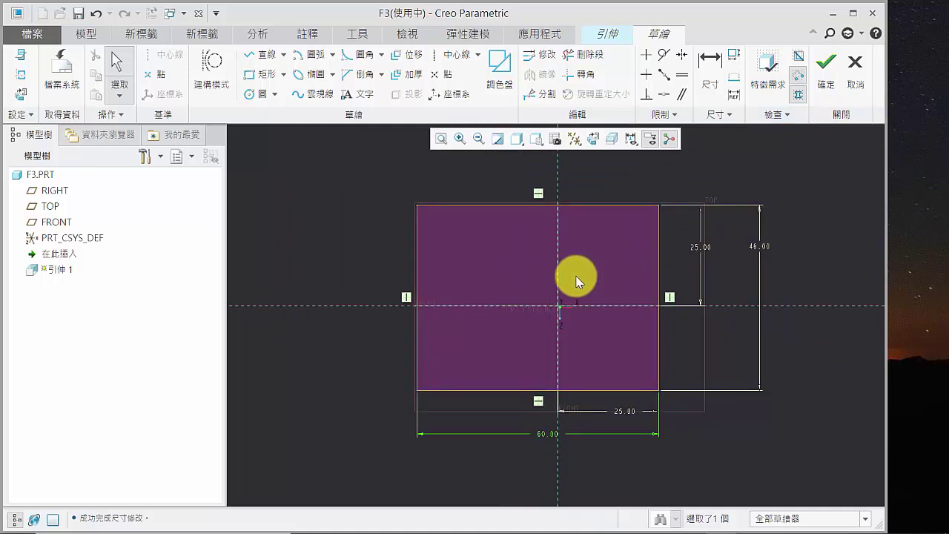
pyautogui.click(819, 87)
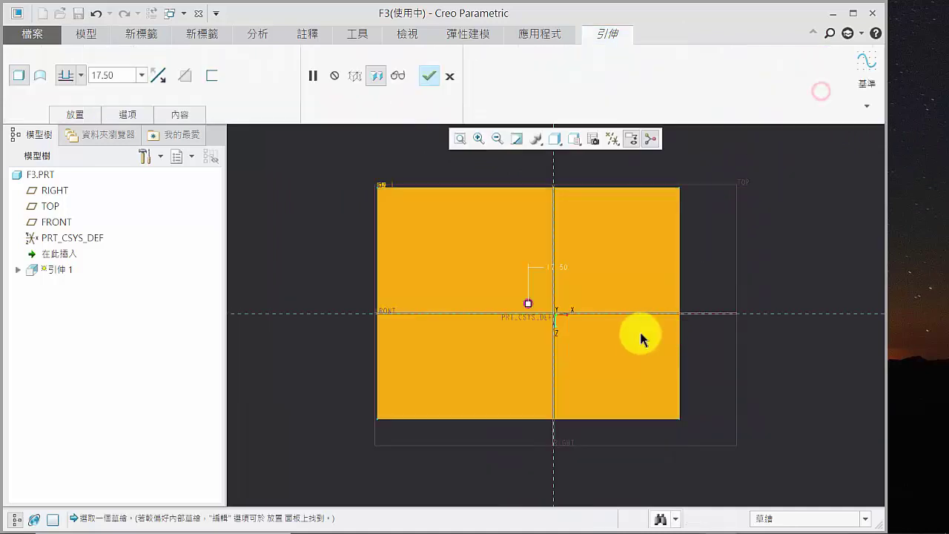
# Step: Set the extrusion depth to 10 and complete the rectangular block
pyautogui.moveTo(641, 339); pyautogui.dragTo(643, 275, button='middle')
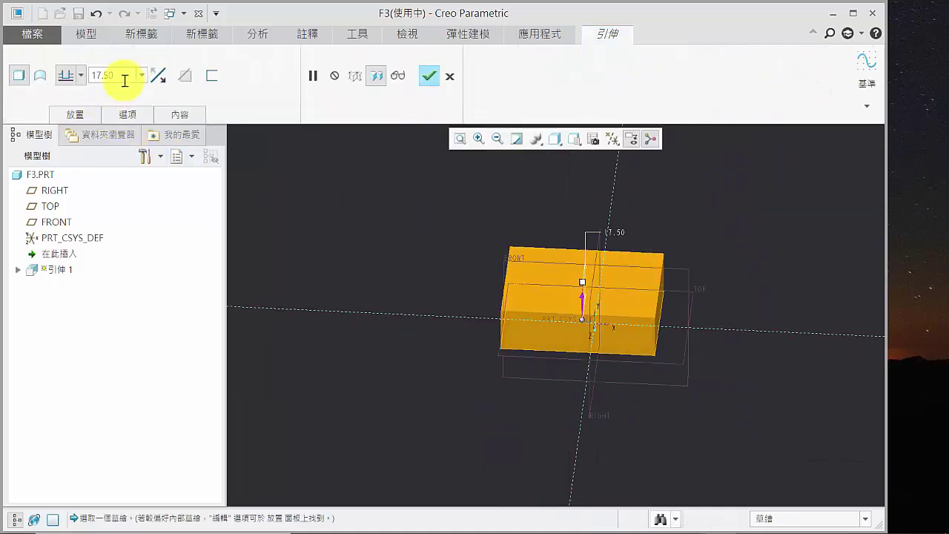
pyautogui.write('10')
pyautogui.press('Return')
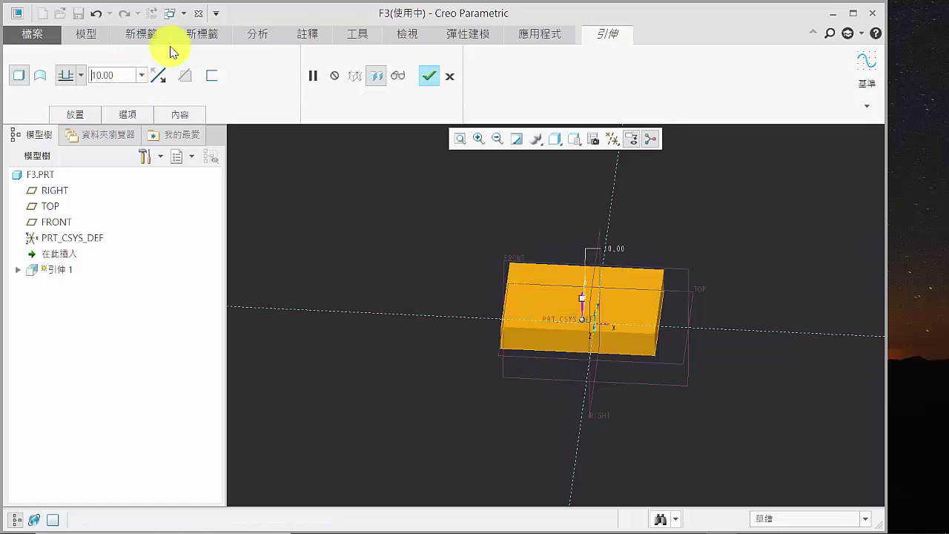
pyautogui.click(428, 77)
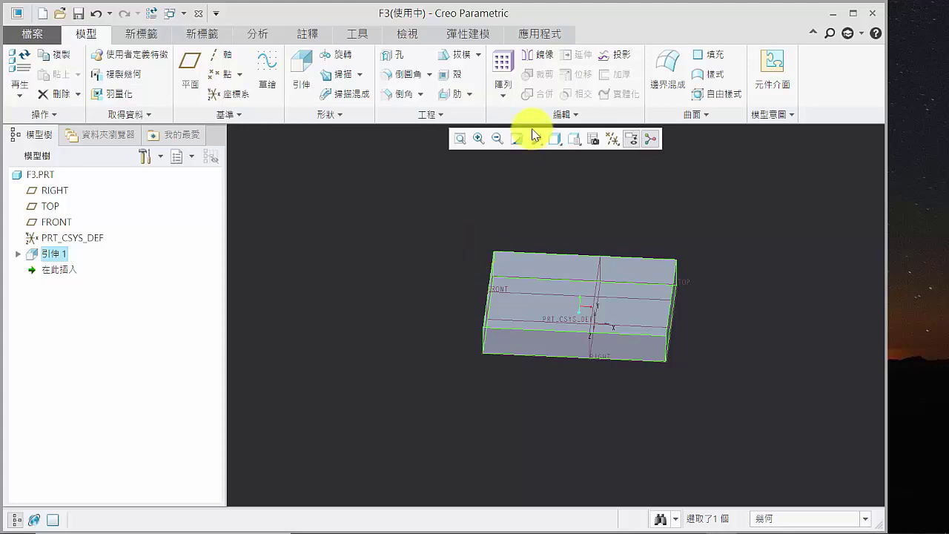
# Step: Start a second extrusion with its sketch on the block's long front side face
pyautogui.moveTo(520, 330); pyautogui.dragTo(474, 297, button='middle')
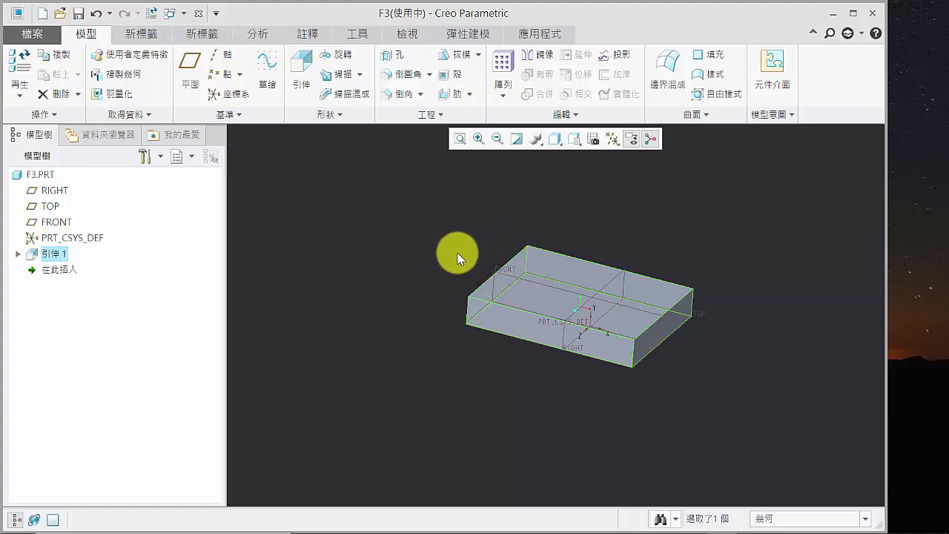
pyautogui.click(301, 74)
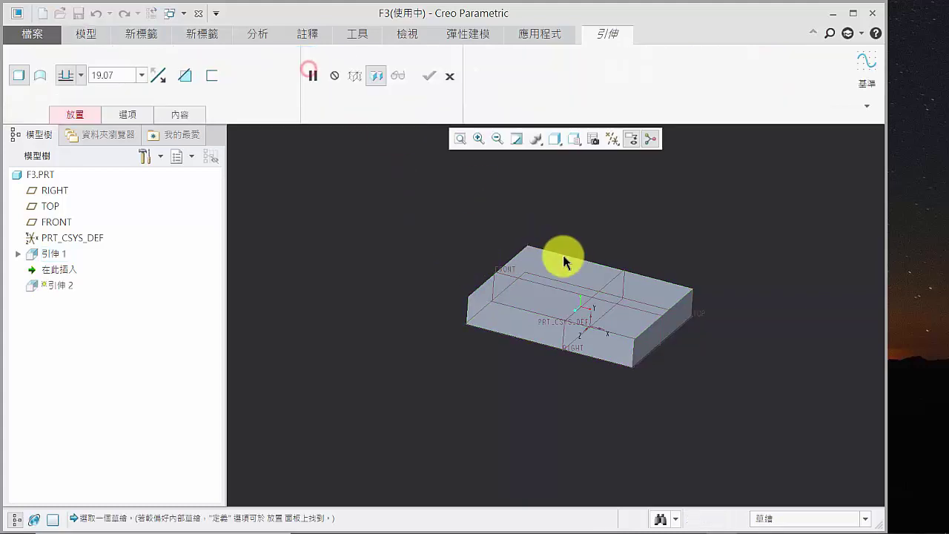
pyautogui.moveTo(576, 250); pyautogui.dragTo(466, 354, button='middle')
pyautogui.scroll(-3, 557, 286)
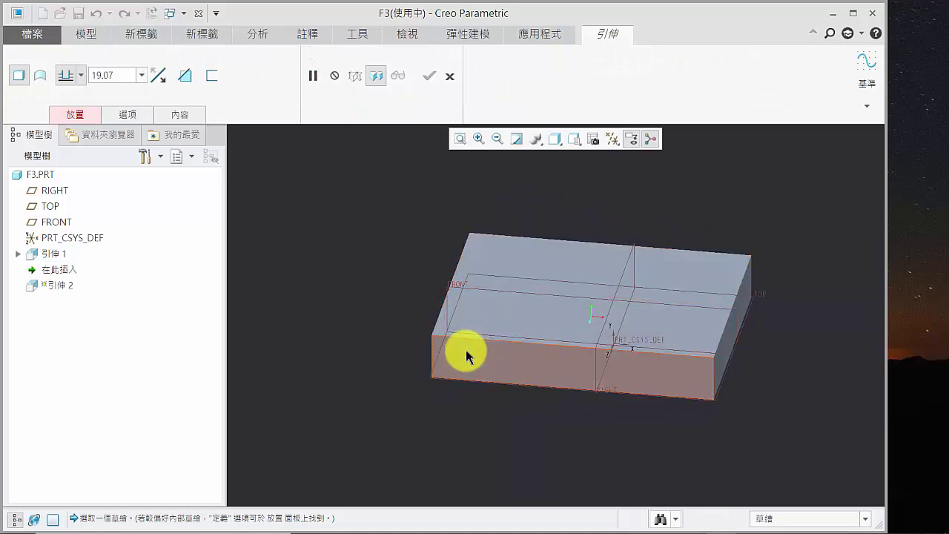
pyautogui.click(438, 318)
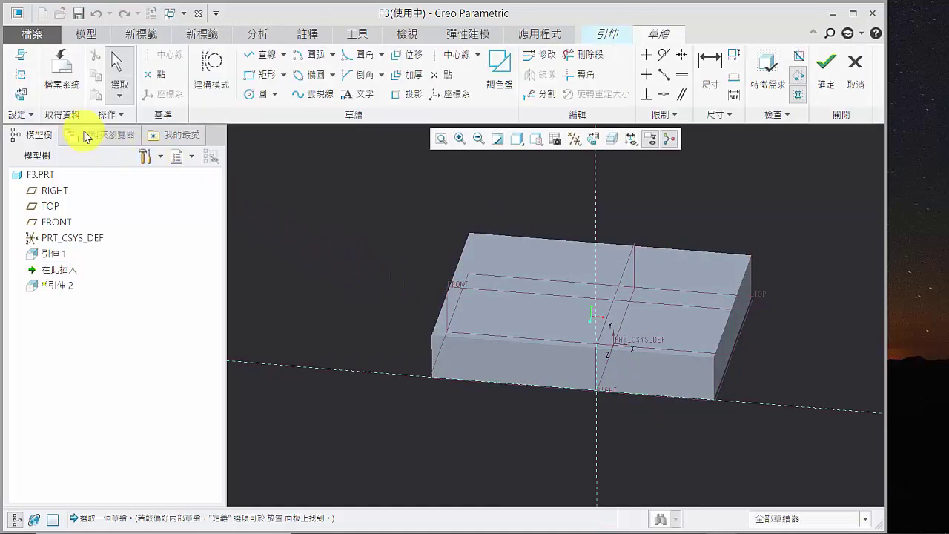
# Step: Accept the sketch setup with the block's underside as the Bottom orientation reference, and align the view parallel to the sketch plane
pyautogui.click(23, 55)
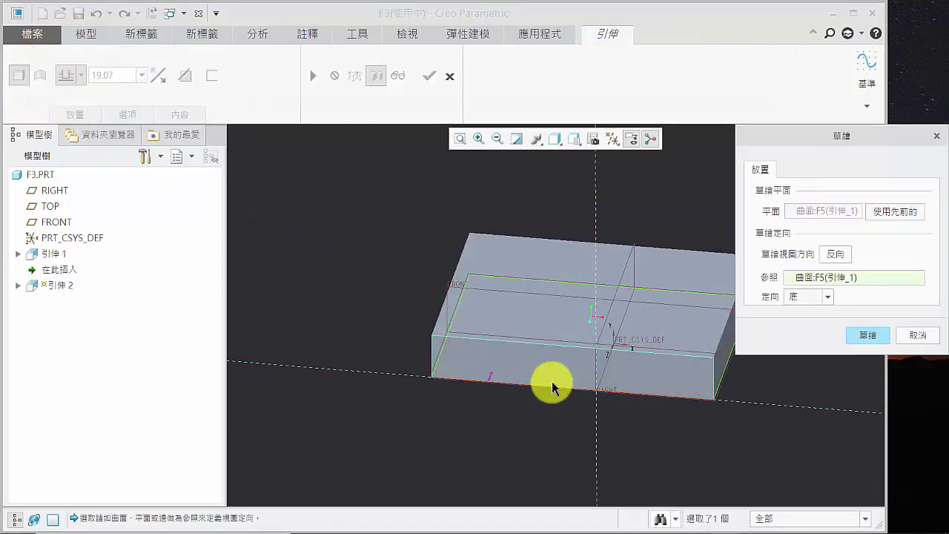
pyautogui.moveTo(652, 326)
pyautogui.mouseDown(button='middle')
pyautogui.moveTo(635, 334)
pyautogui.moveTo(642, 302)
pyautogui.mouseUp(button='middle')
pyautogui.click(859, 335)
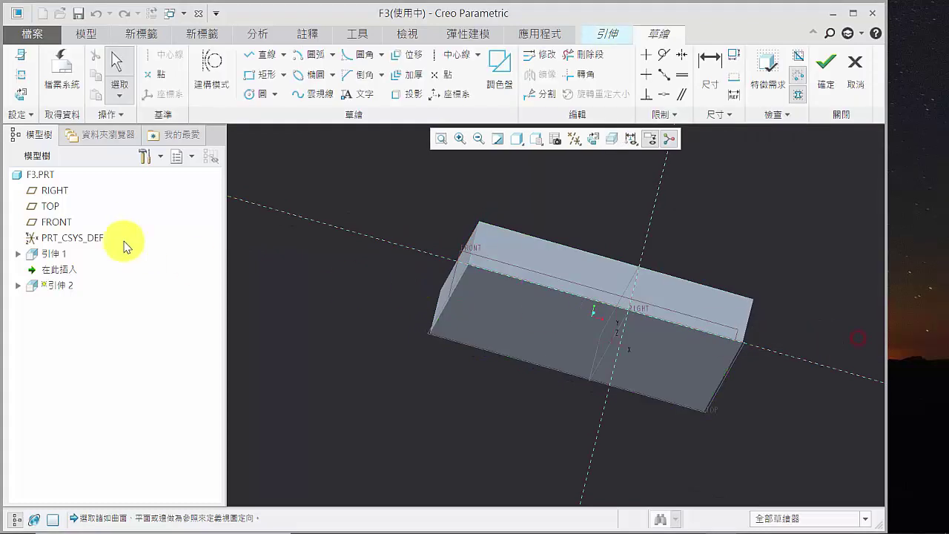
pyautogui.click(21, 94)
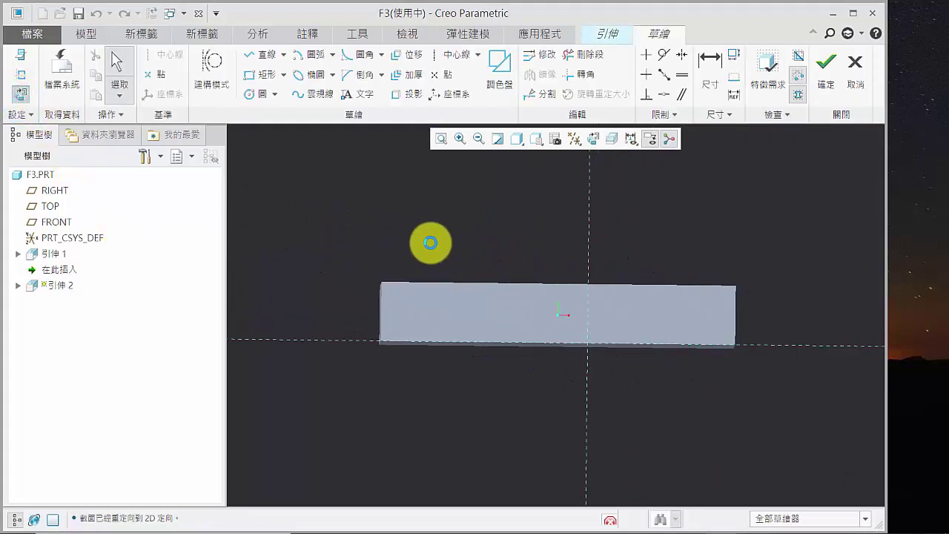
# Step: Add the block's left end edge as a sketch reference
pyautogui.click(22, 77)
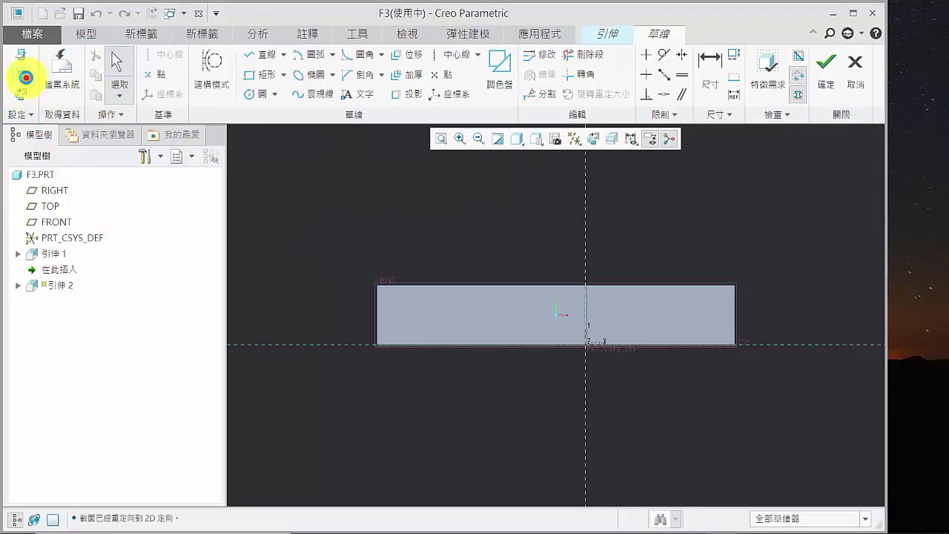
pyautogui.click(376, 315)
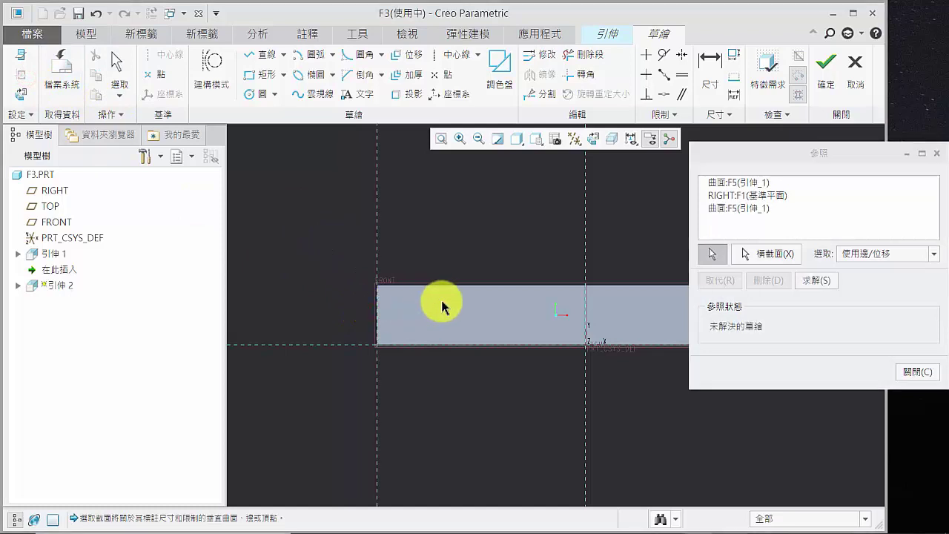
pyautogui.click(919, 372)
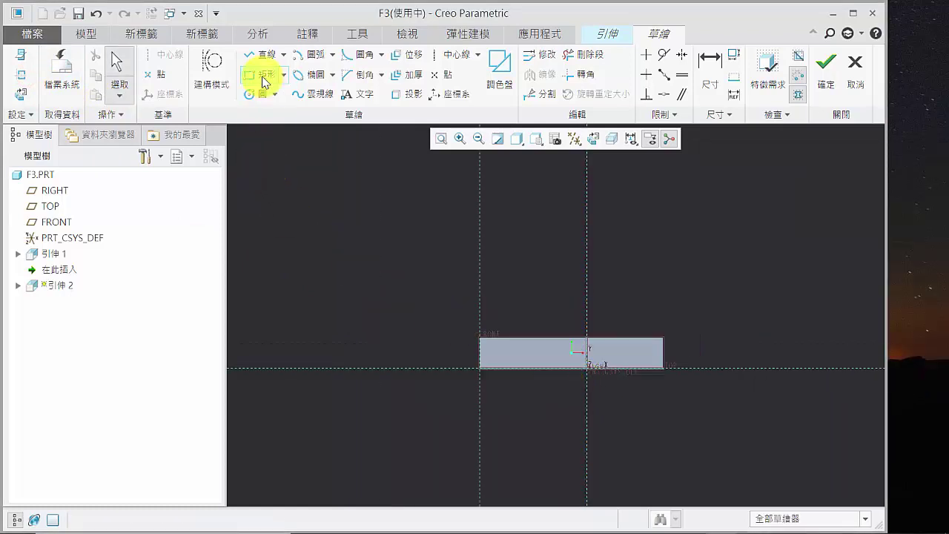
# Step: Sketch a vertical line about 37.5 long upward from the block's lower-left corner along the left end reference
pyautogui.click(263, 57)
pyautogui.click(478, 371)
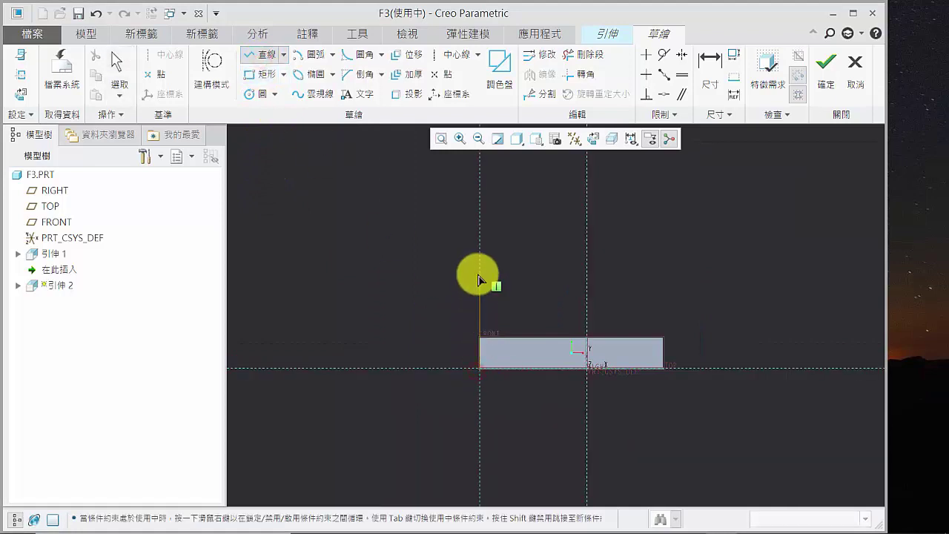
pyautogui.click(479, 254)
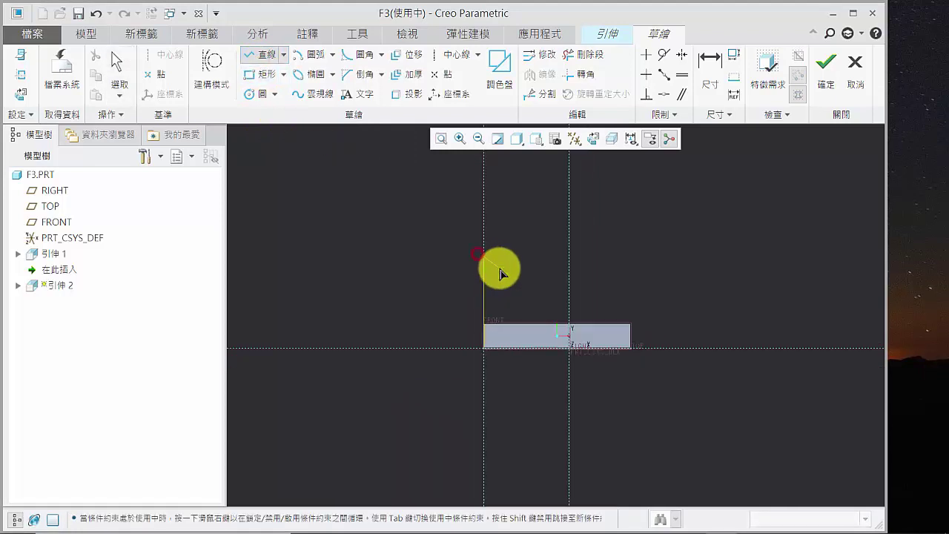
# Step: Draw a tangent quarter arc of about 19 radius from the line's upper end, curving up and to the left
pyautogui.click(309, 55)
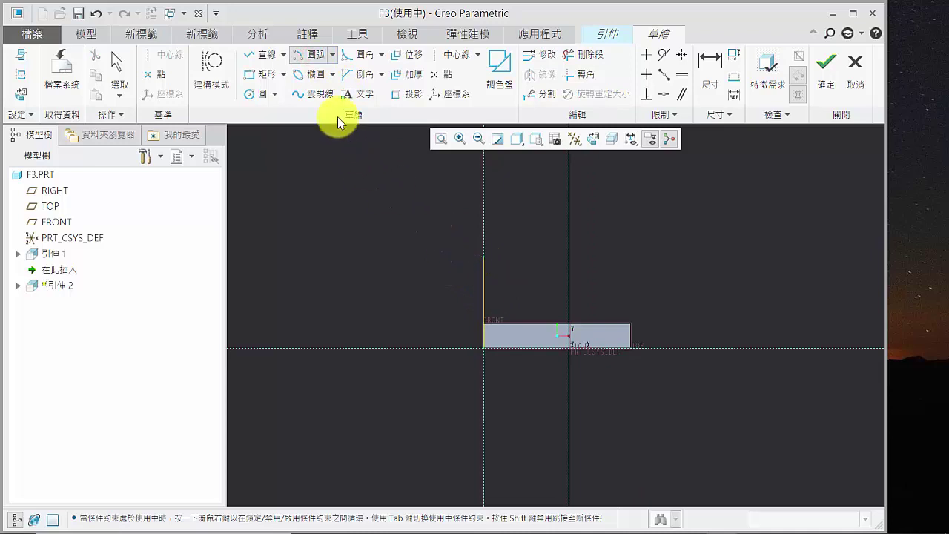
pyautogui.click(332, 54)
pyautogui.click(326, 71)
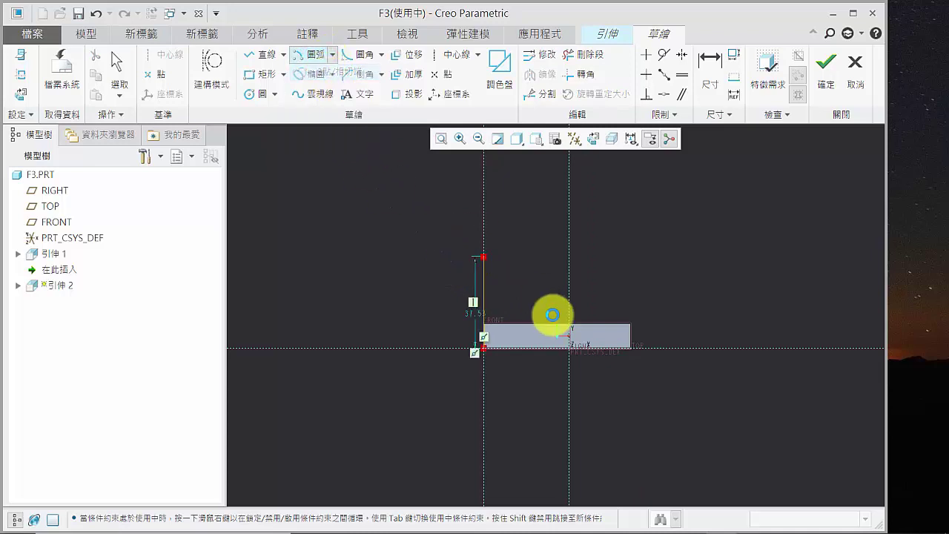
pyautogui.click(484, 256)
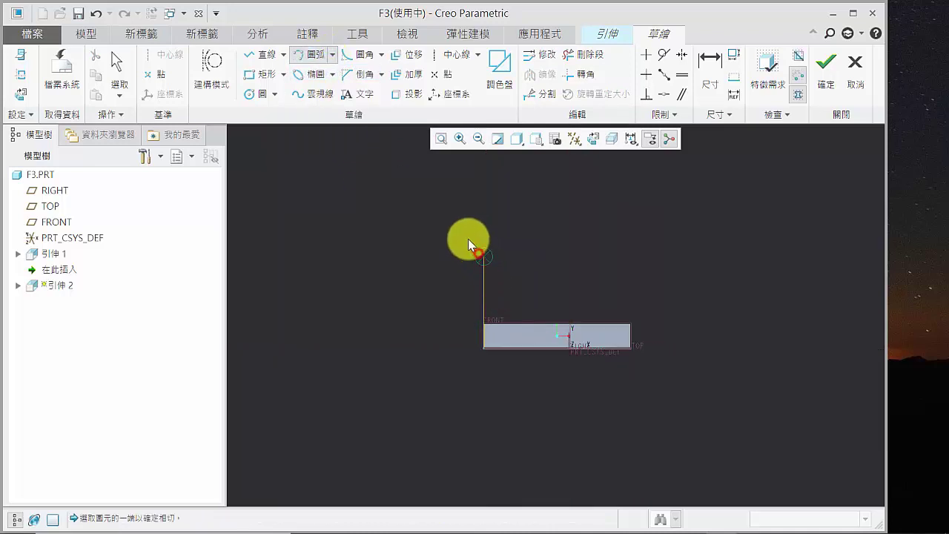
pyautogui.click(438, 211)
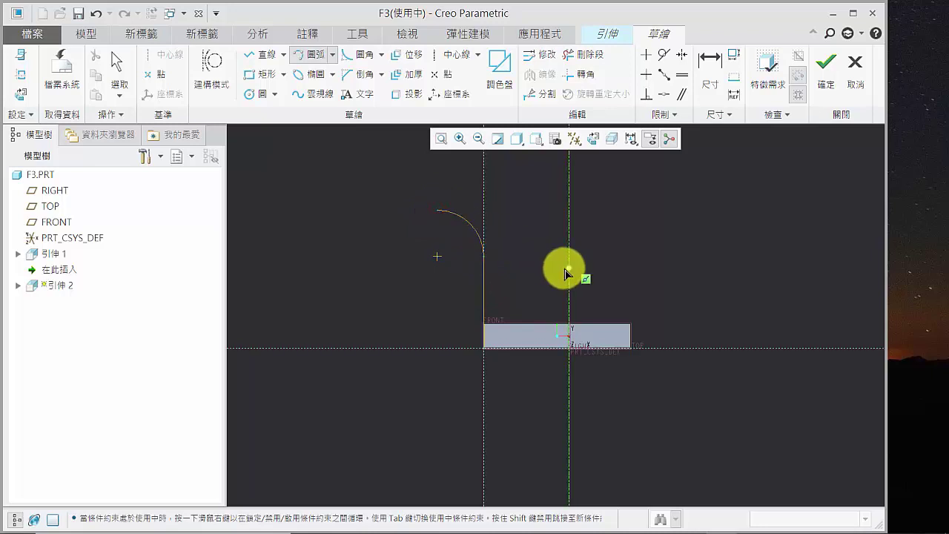
# Step: Draw a circle about 33 in diameter directly above the quarter arc's centre, passing through the arc's upper end
pyautogui.scroll(-2, 491, 281)
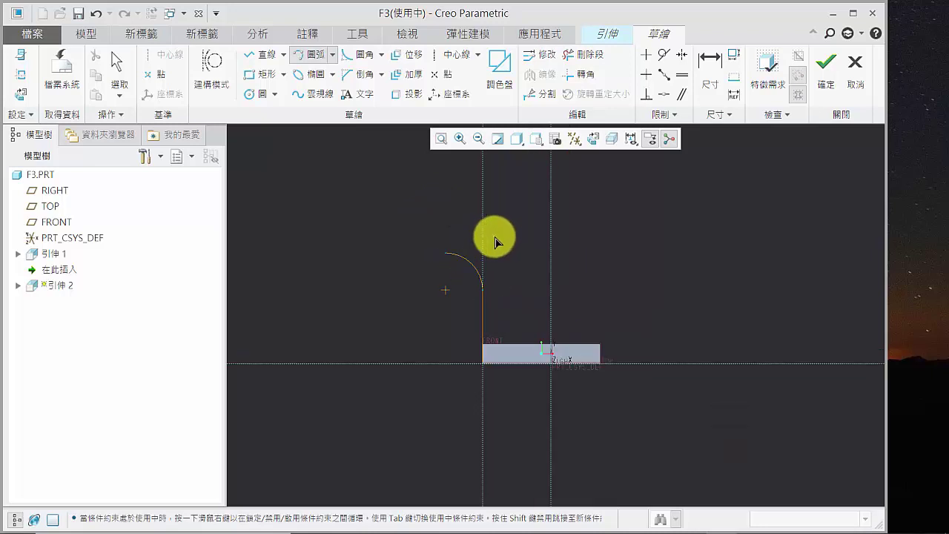
pyautogui.scroll(2, 496, 260)
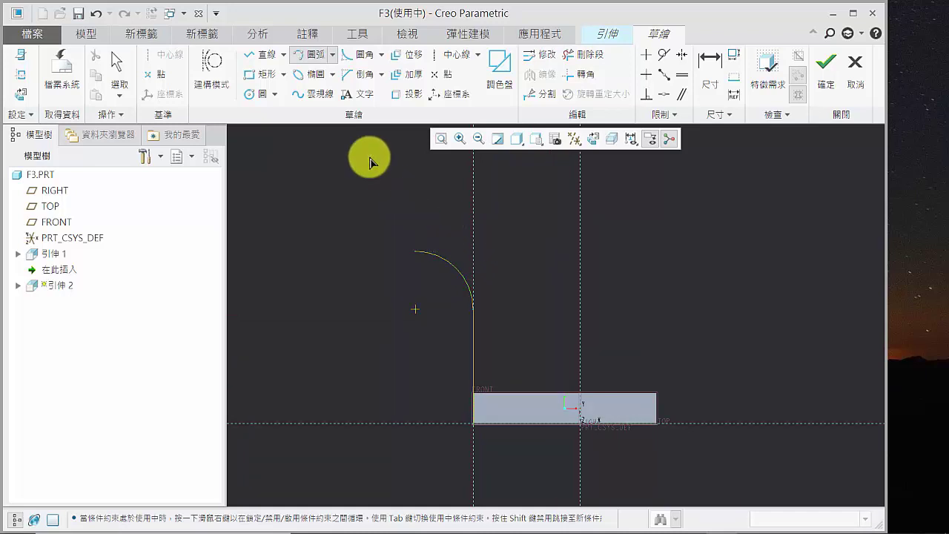
pyautogui.click(262, 96)
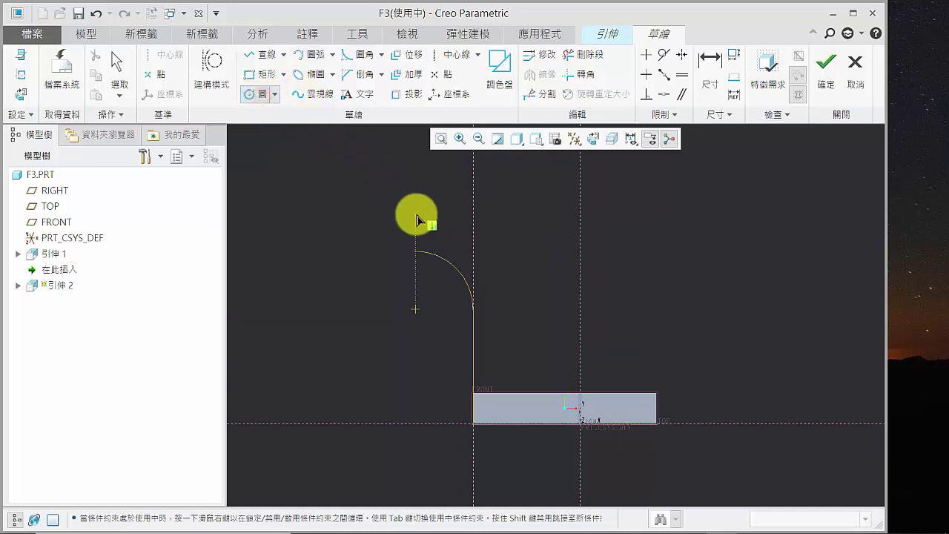
pyautogui.click(416, 202)
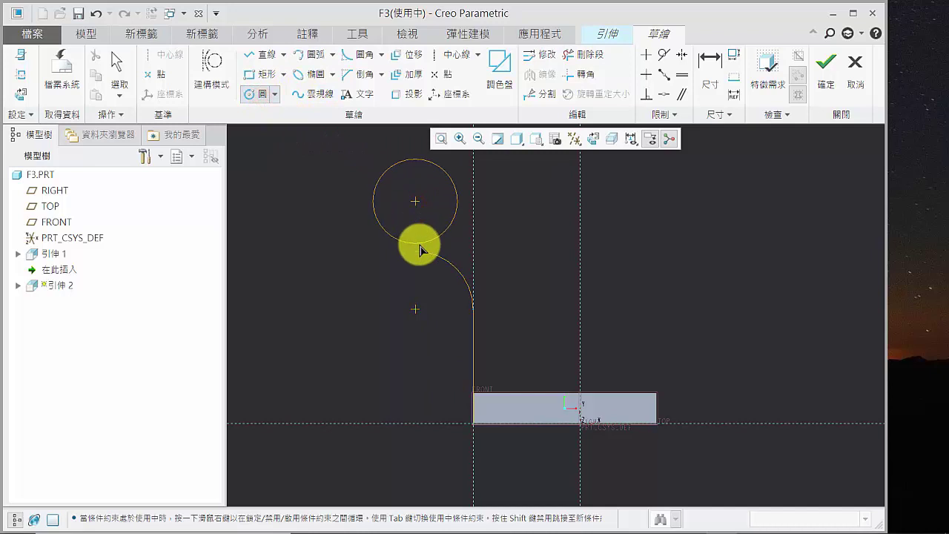
pyautogui.click(426, 253)
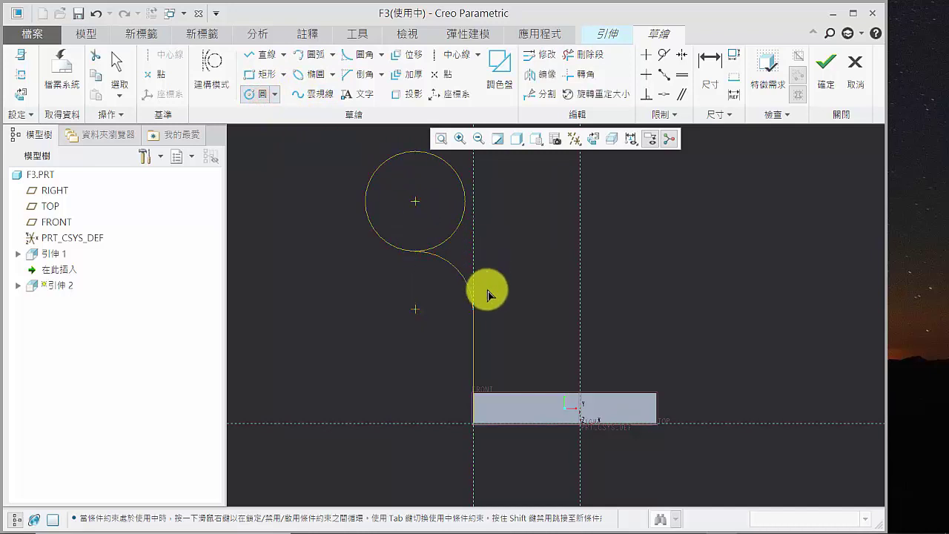
# Step: Draw a line about 12 long along the block's underside from the lower-left corner, continued by a vertical line about 54 high
pyautogui.scroll(3, 487, 289)
pyautogui.scroll(-2, 504, 328)
pyautogui.click(261, 54)
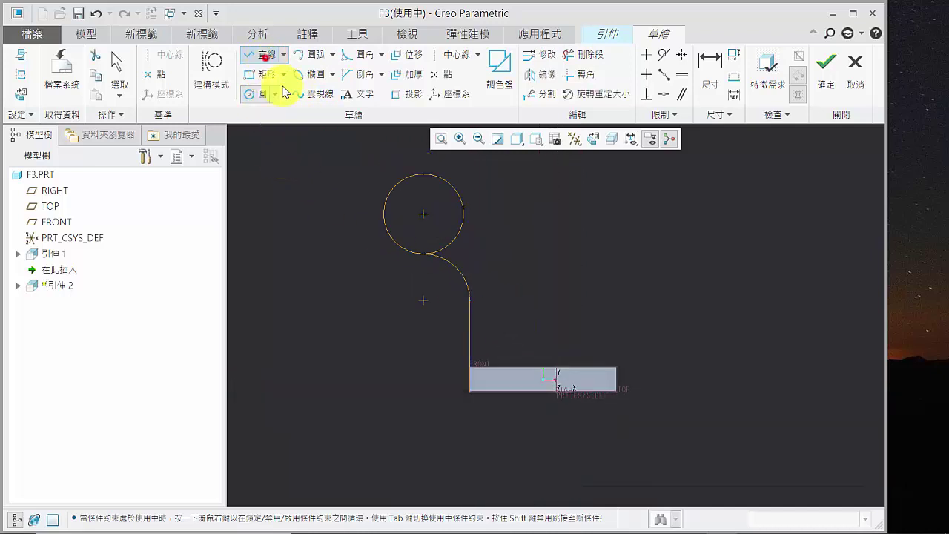
pyautogui.click(474, 394)
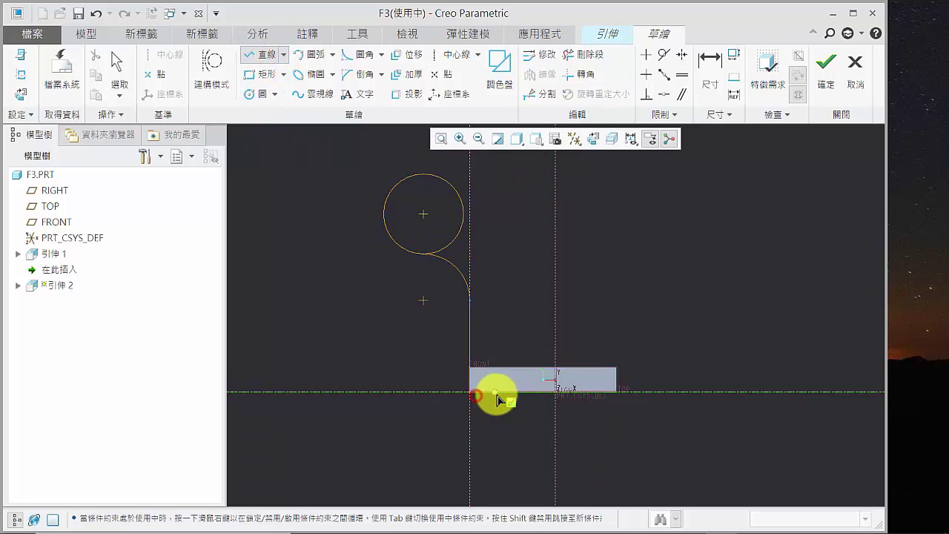
pyautogui.click(498, 261)
pyautogui.middleClick(557, 282)
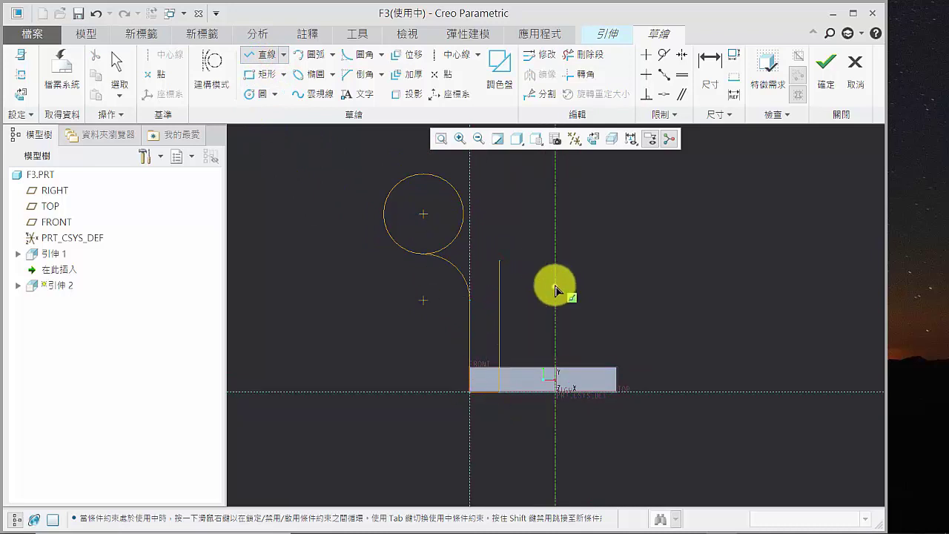
# Step: Draw a tangent arc of about 36 radius from the second vertical line's upper end to the upper part of the circle
pyautogui.click(317, 60)
pyautogui.click(499, 262)
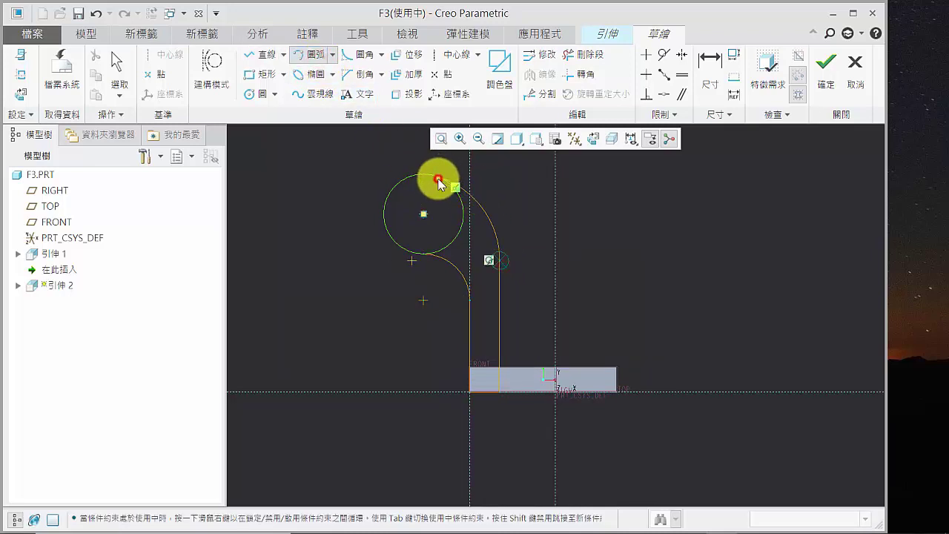
pyautogui.click(438, 180)
pyautogui.middleClick(529, 229)
# Step: Trim away the circle's outer portion, keeping only the concave segment between the two arc ends
pyautogui.scroll(2, 459, 195)
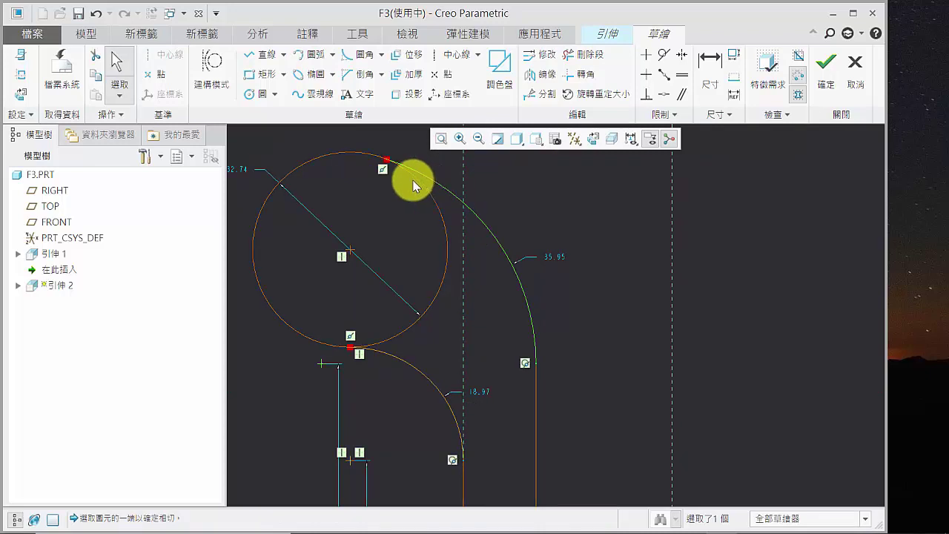
pyautogui.scroll(-1, 489, 208)
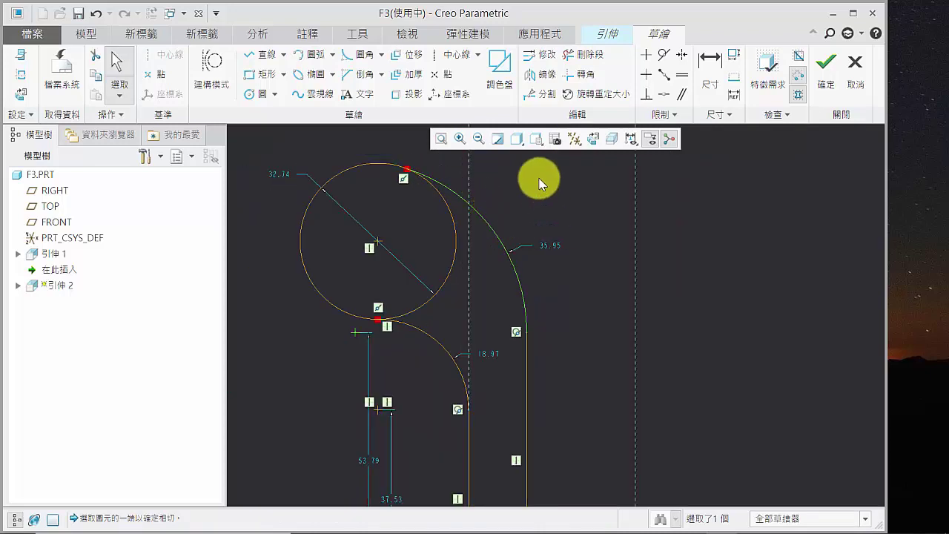
pyautogui.click(578, 56)
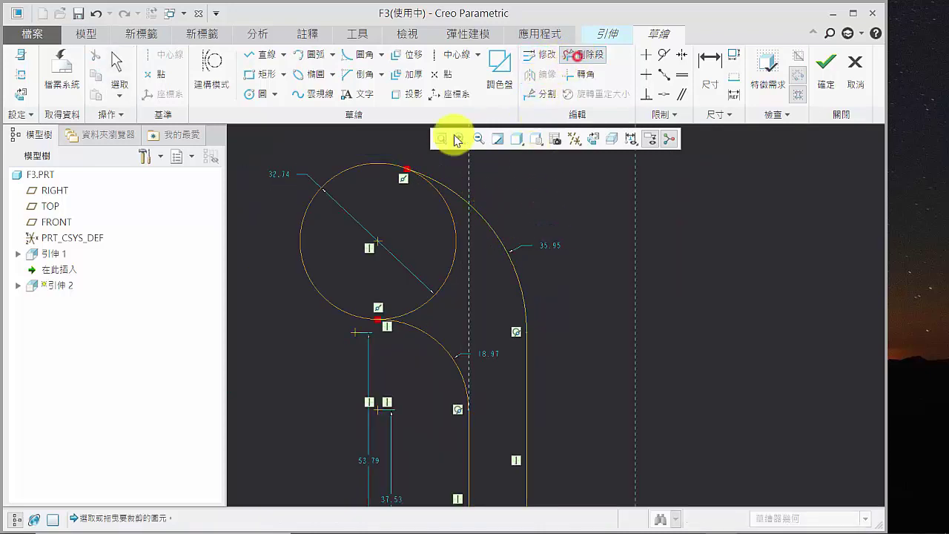
pyautogui.scroll(-1, 475, 319)
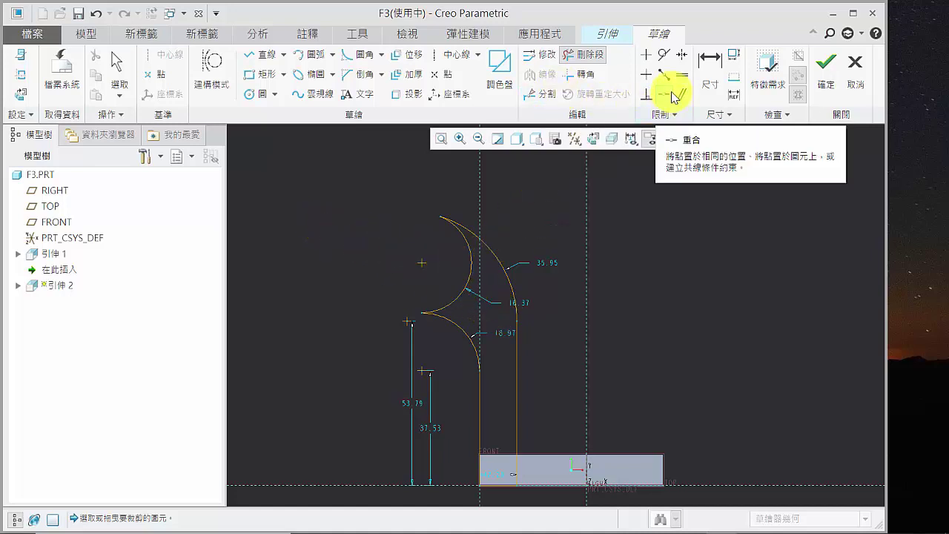
# Step: Constrain the concave circle segment and the large outer arc to be tangent
pyautogui.click(664, 56)
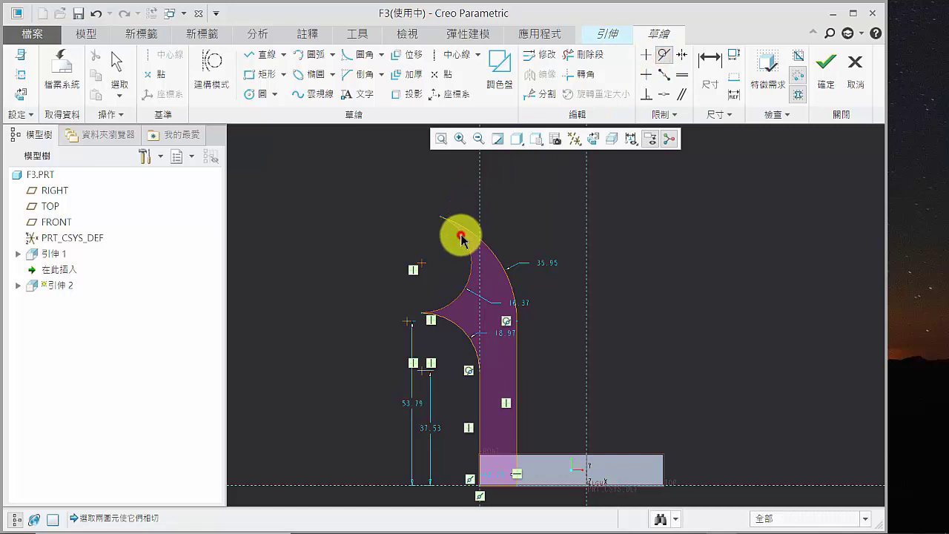
pyautogui.click(467, 235)
pyautogui.click(472, 233)
# Step: Dimension the horizontal distance between the lower arc's centre and the left vertical line, placed below the block
pyautogui.scroll(4, 437, 315)
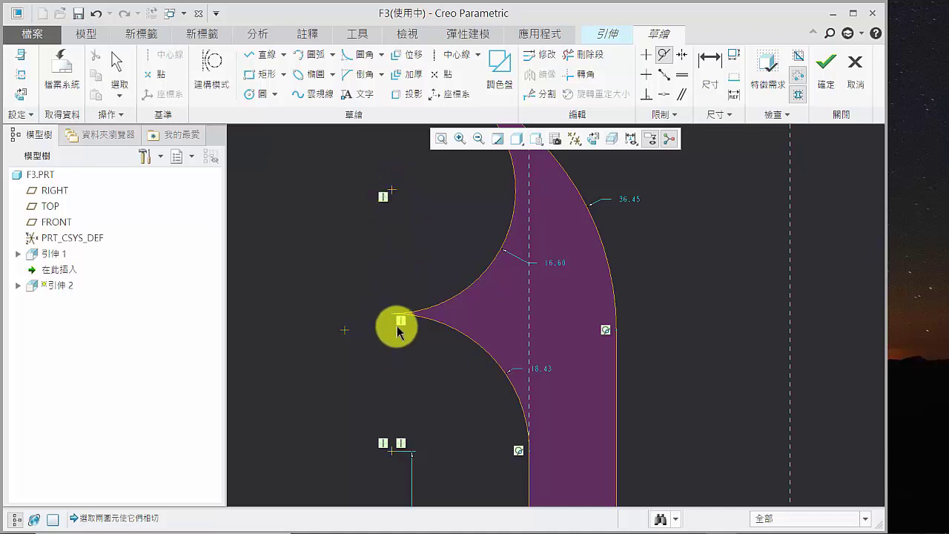
pyautogui.scroll(-2, 445, 337)
pyautogui.scroll(-3, 445, 337)
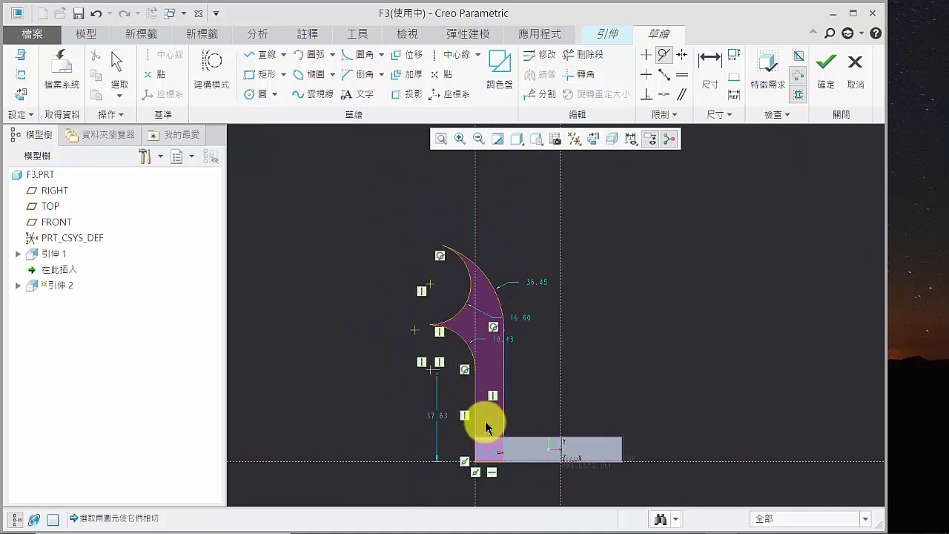
pyautogui.scroll(2, 487, 416)
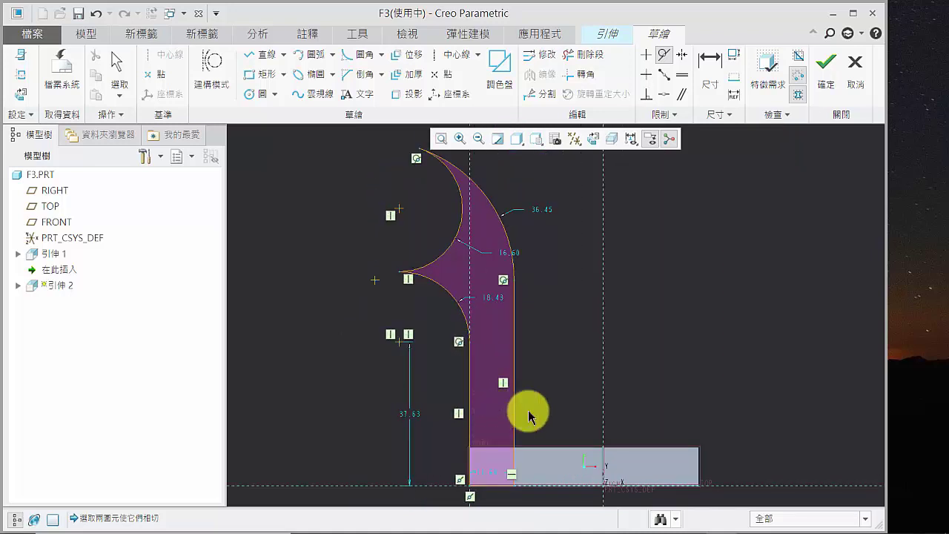
pyautogui.click(706, 87)
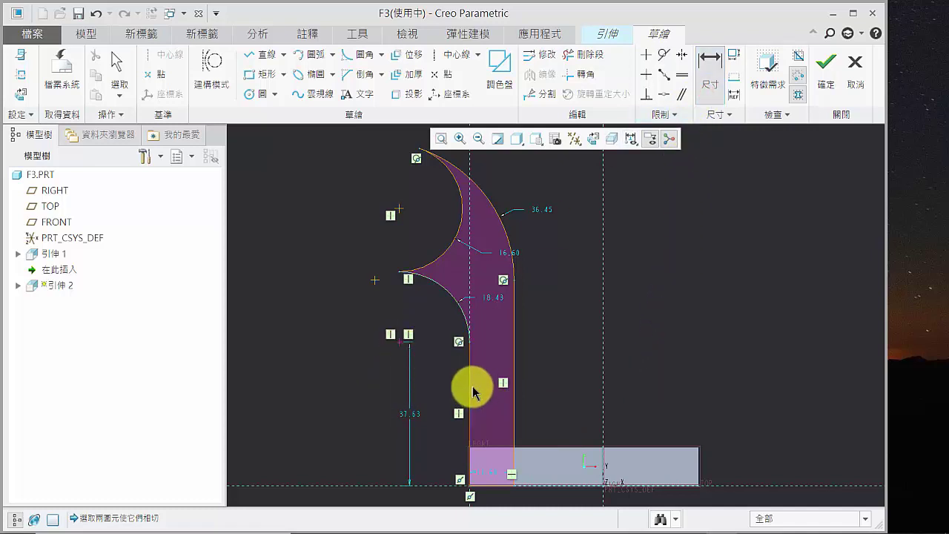
pyautogui.scroll(-3, 447, 345)
pyautogui.scroll(4, 449, 408)
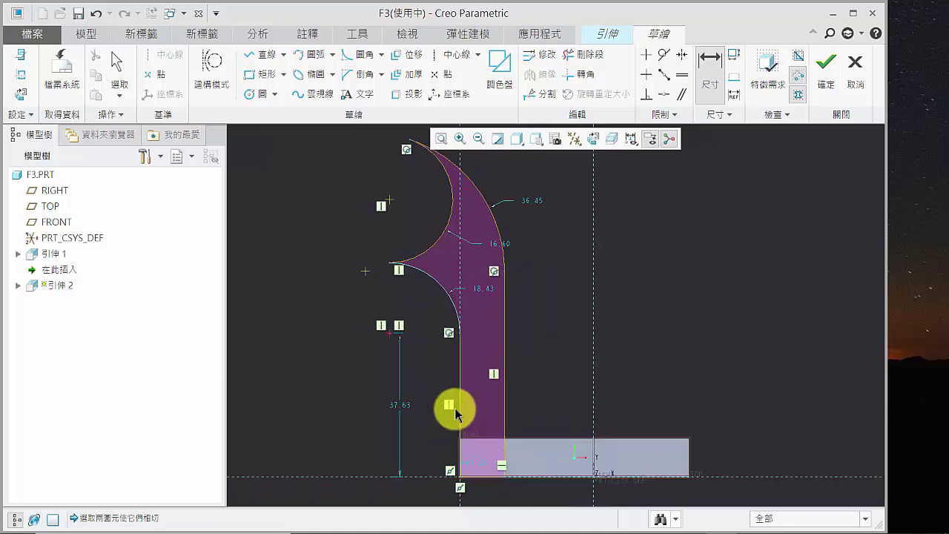
pyautogui.scroll(-3, 434, 438)
pyautogui.scroll(3, 450, 395)
pyautogui.middleClick(445, 381)
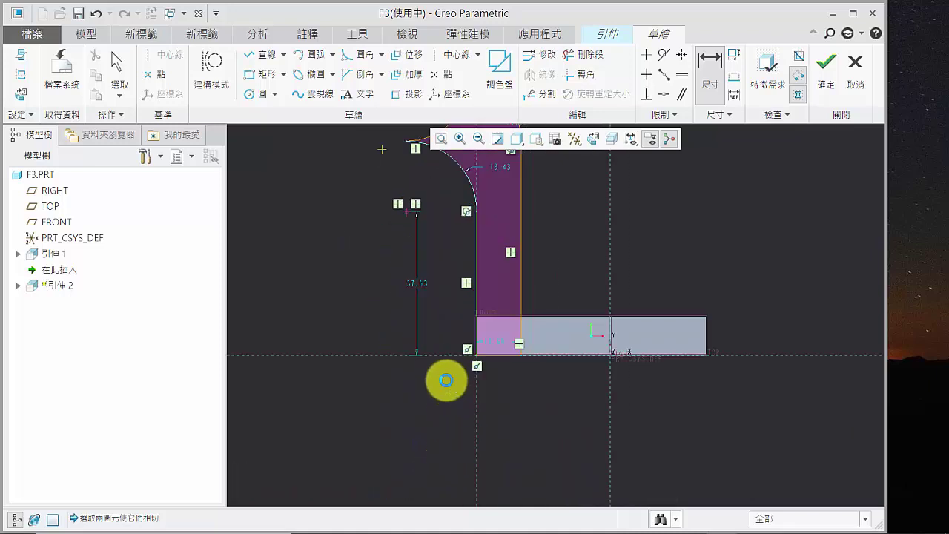
# Step: Dimension the width of the upright's bottom edge, placed below the block
pyautogui.click(506, 356)
pyautogui.scroll(-1, 503, 384)
pyautogui.middleClick(495, 380)
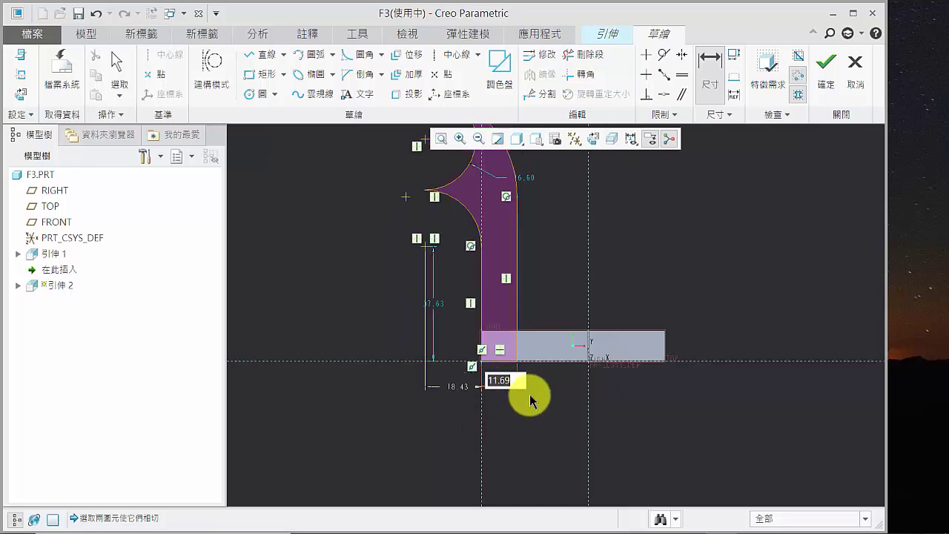
# Step: Dimension the height of the concave arc's centre above the block's underside, and the concave arc's diameter
pyautogui.scroll(-1, 545, 400)
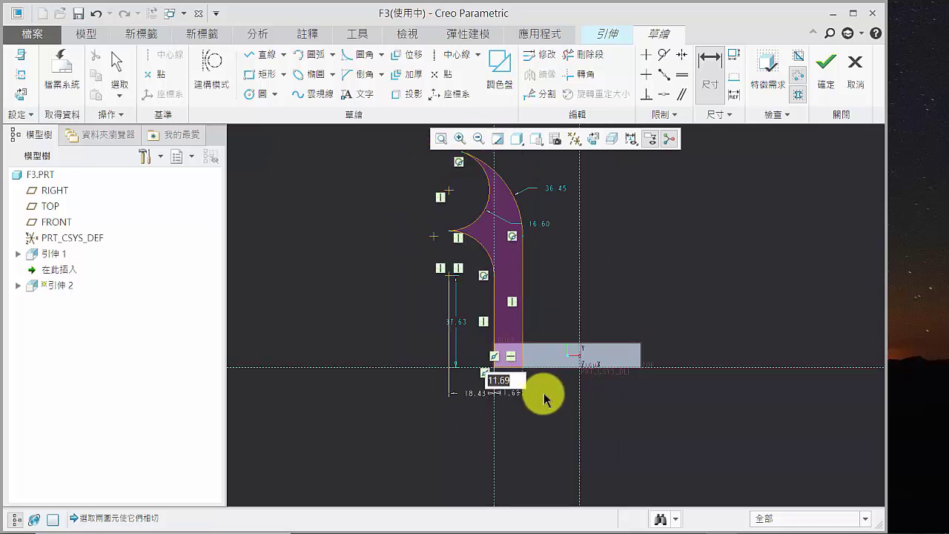
pyautogui.scroll(-2, 545, 401)
pyautogui.scroll(1, 535, 350)
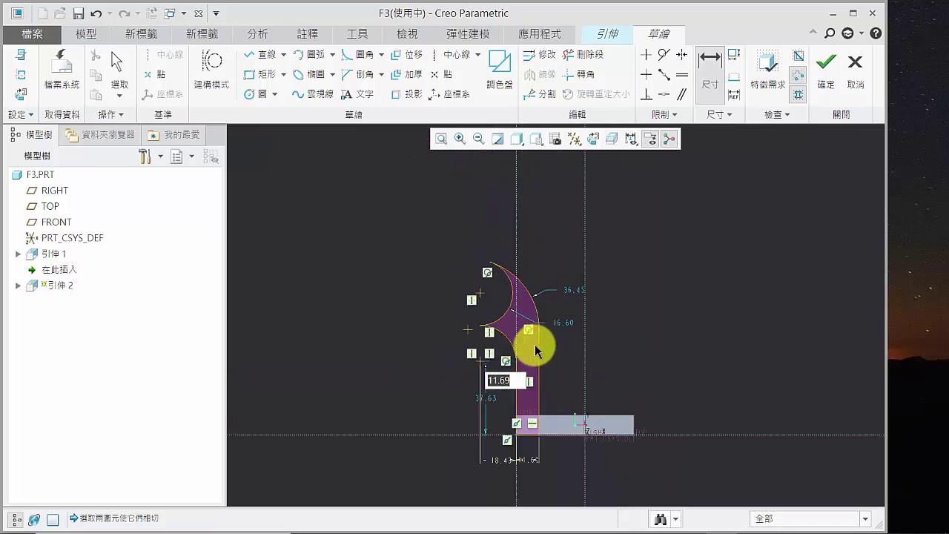
pyautogui.click(481, 297)
pyautogui.click(430, 434)
pyautogui.middleClick(392, 391)
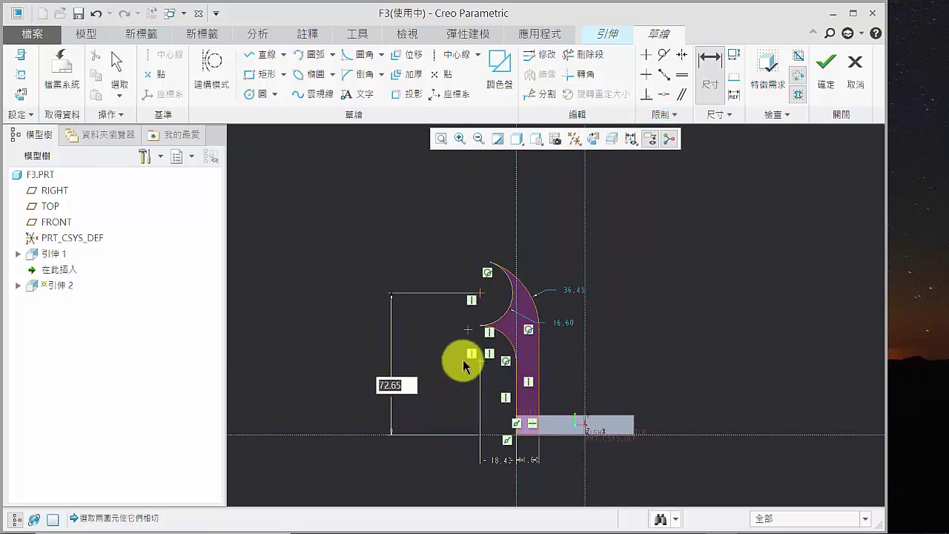
pyautogui.scroll(2, 548, 335)
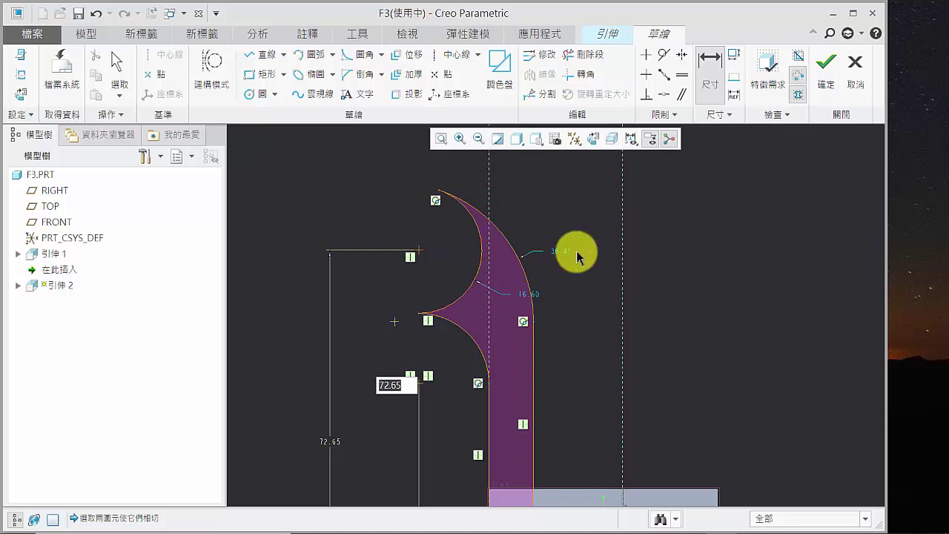
pyautogui.click(482, 237)
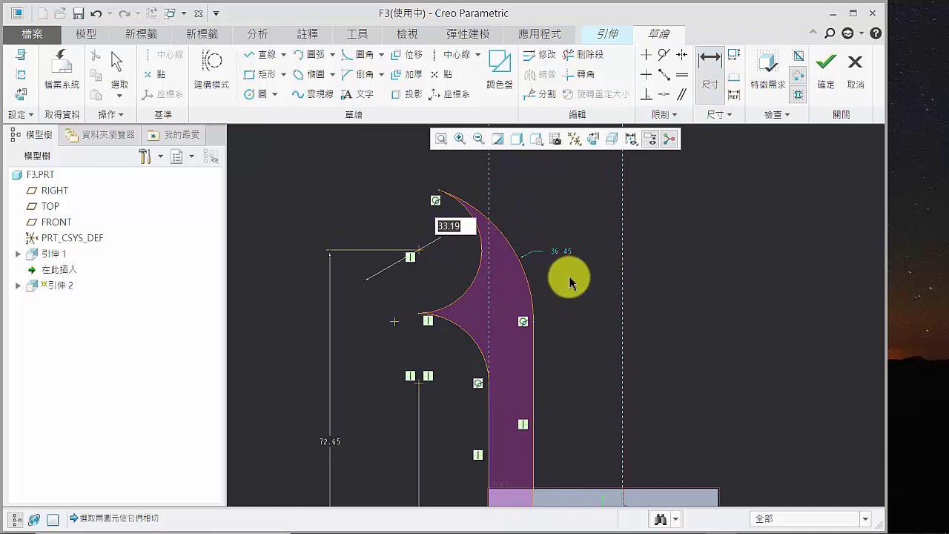
# Step: Set the height of the concave arc's centre above the block's underside to 80
pyautogui.press('Return')
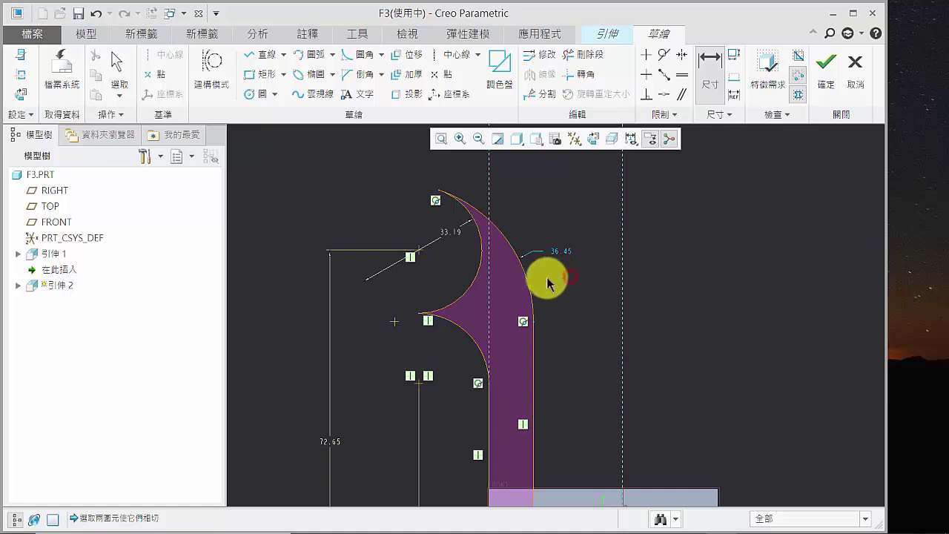
pyautogui.scroll(-3, 530, 260)
pyautogui.scroll(1, 534, 271)
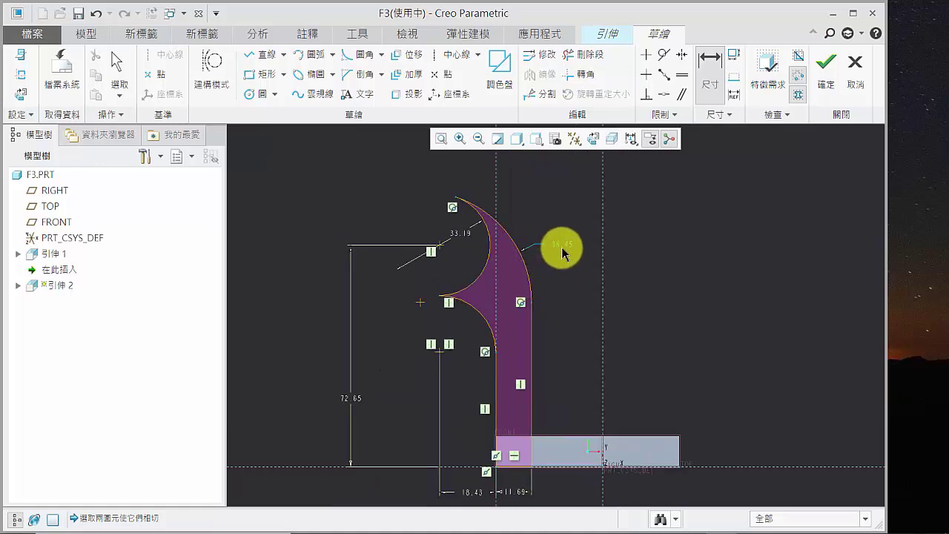
pyautogui.click(115, 63)
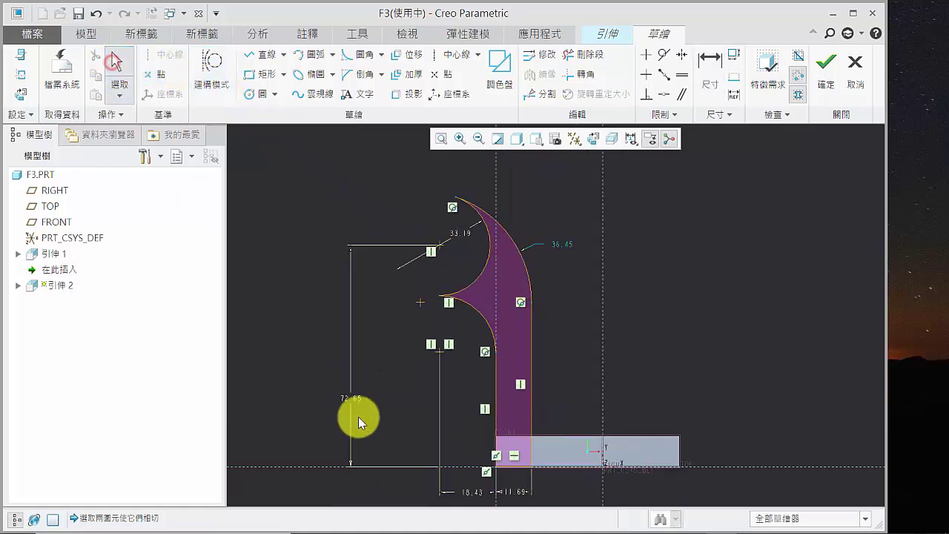
pyautogui.doubleClick(350, 393)
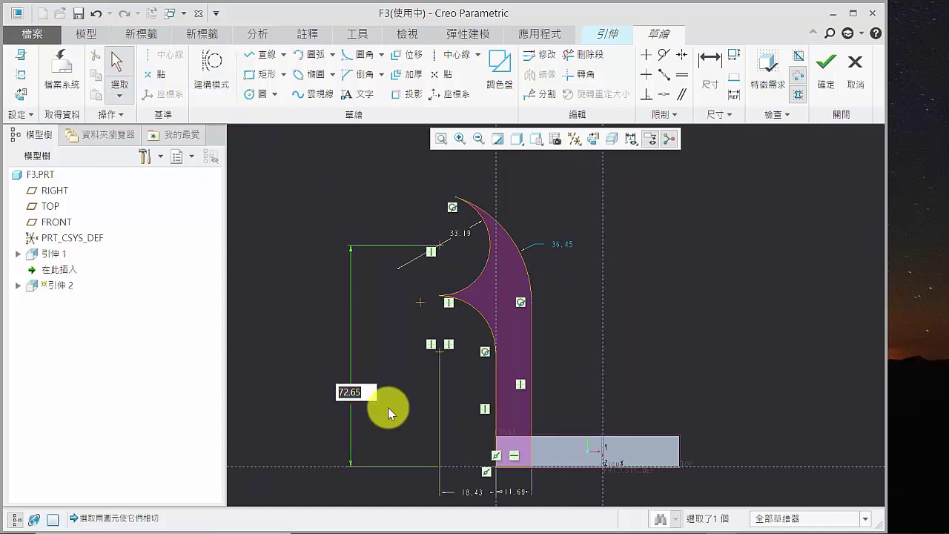
pyautogui.write('80')
pyautogui.press('Return')
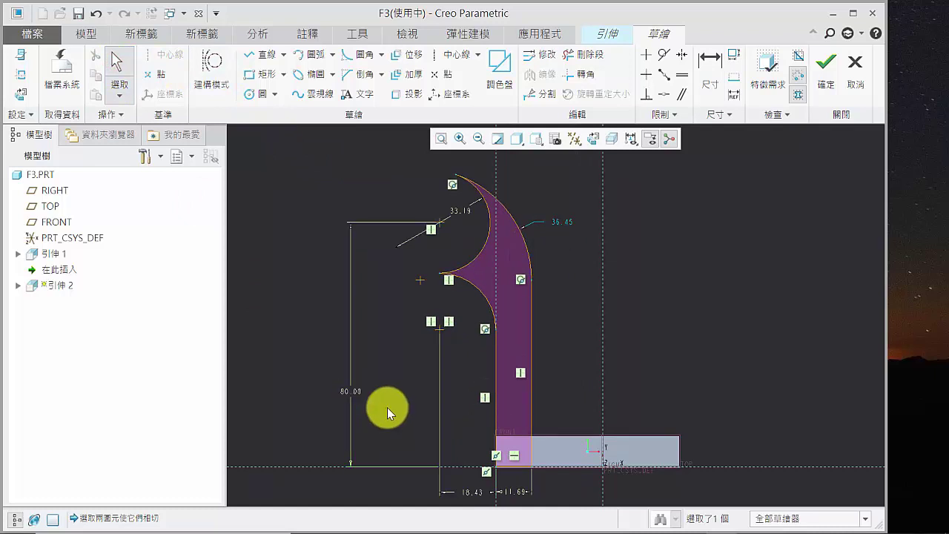
# Step: Set the horizontal distance from the lower arc's centre to the left vertical line to 20 and the upright's bottom width to 14
pyautogui.doubleClick(475, 491)
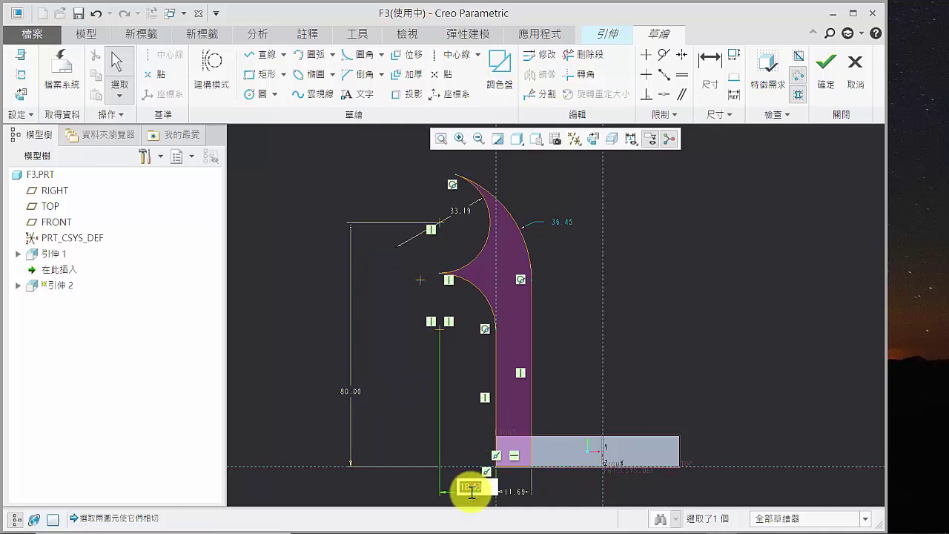
pyautogui.write('20')
pyautogui.press('Return')
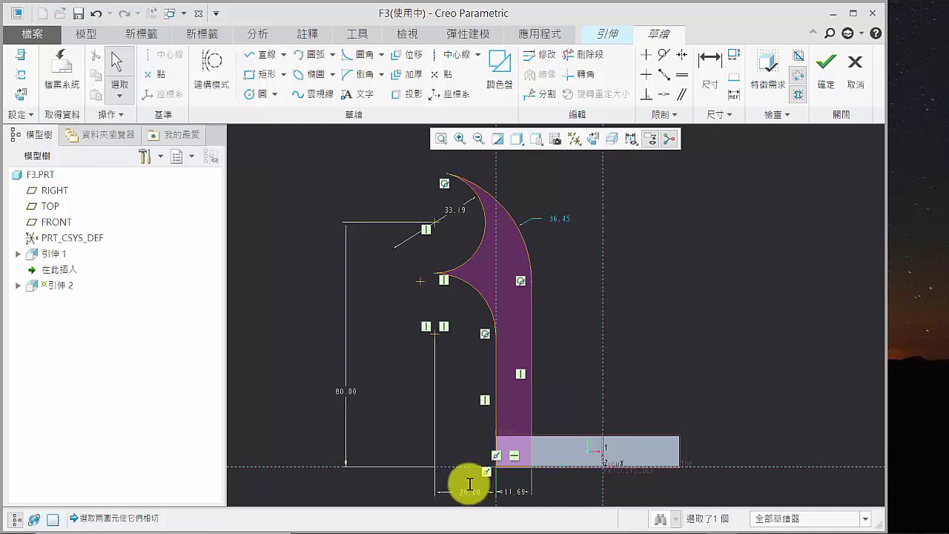
pyautogui.doubleClick(507, 492)
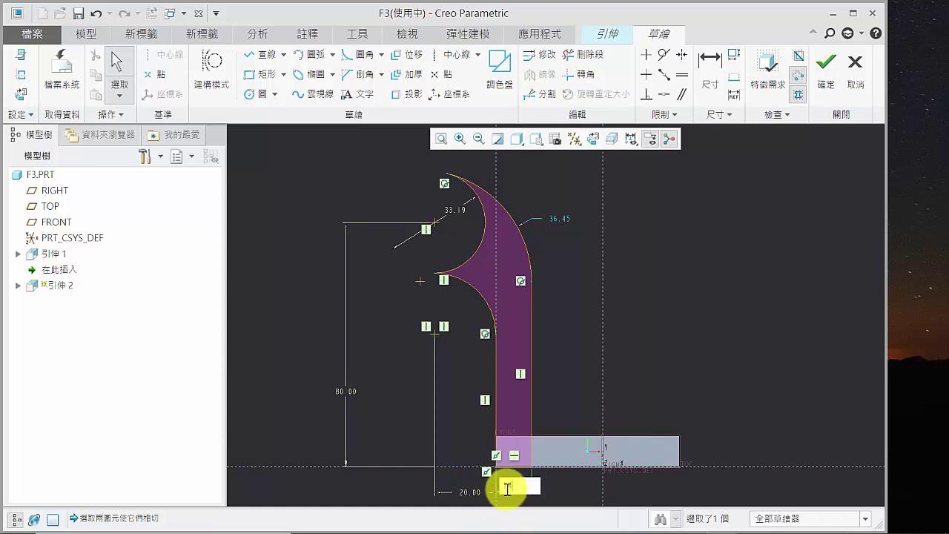
pyautogui.write('14')
pyautogui.press('Return')
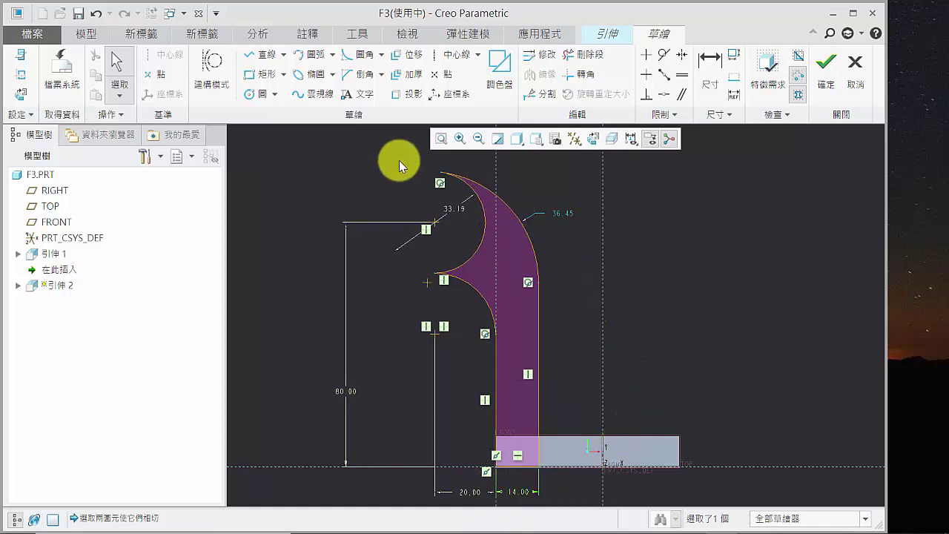
# Step: Set the concave arc's diameter to 33 and the large outer arc's radius to 60, completing the upright's sketch
pyautogui.doubleClick(453, 208)
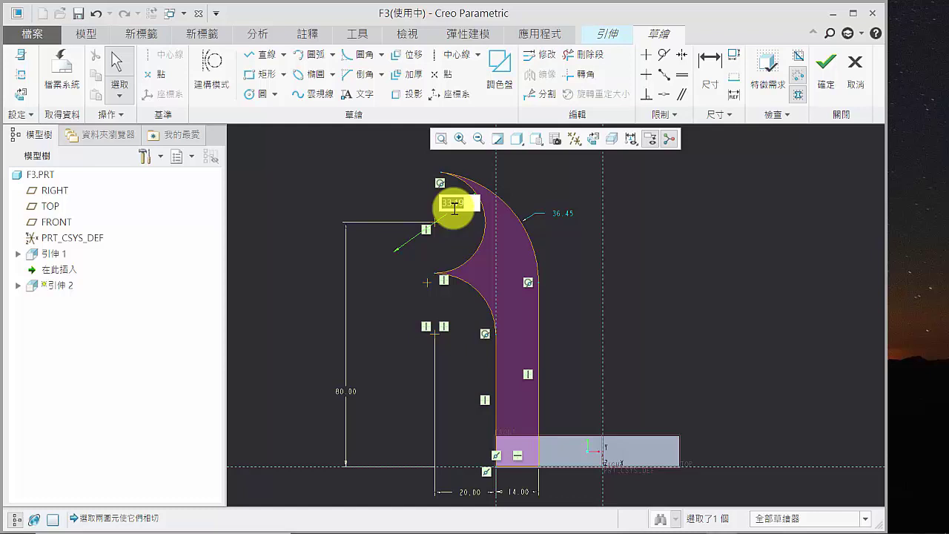
pyautogui.write('33')
pyautogui.press('Return')
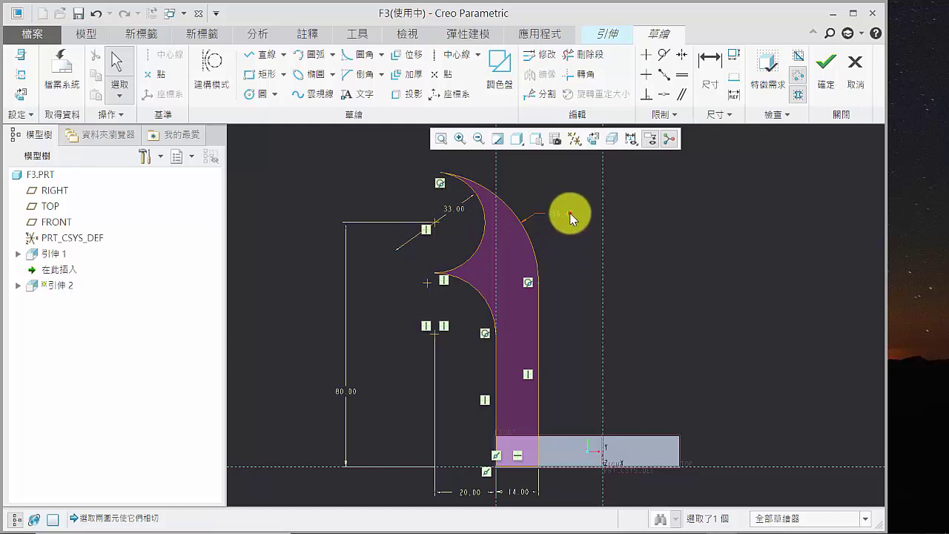
pyautogui.doubleClick(569, 215)
pyautogui.write('60')
pyautogui.press('Return')
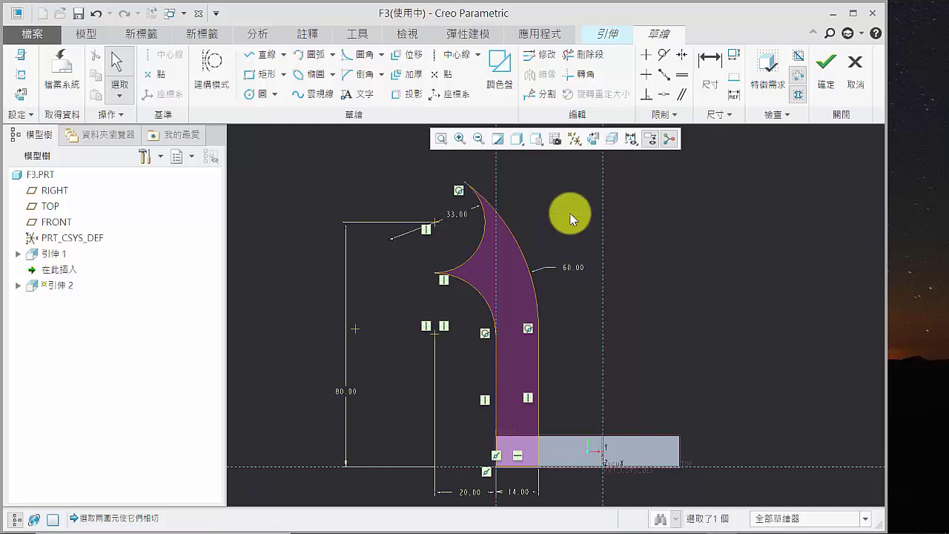
pyautogui.scroll(1, 561, 292)
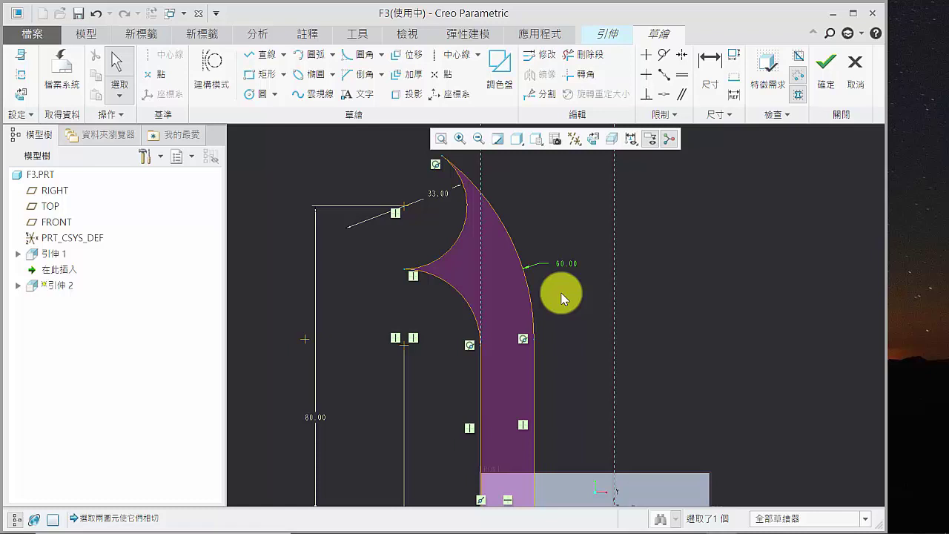
pyautogui.click(825, 78)
pyautogui.moveTo(644, 271)
pyautogui.mouseDown(button='middle')
pyautogui.moveTo(591, 274)
pyautogui.moveTo(599, 290)
pyautogui.moveTo(537, 306)
pyautogui.moveTo(582, 298)
pyautogui.moveTo(661, 334)
pyautogui.moveTo(650, 361)
pyautogui.mouseUp(button='middle')
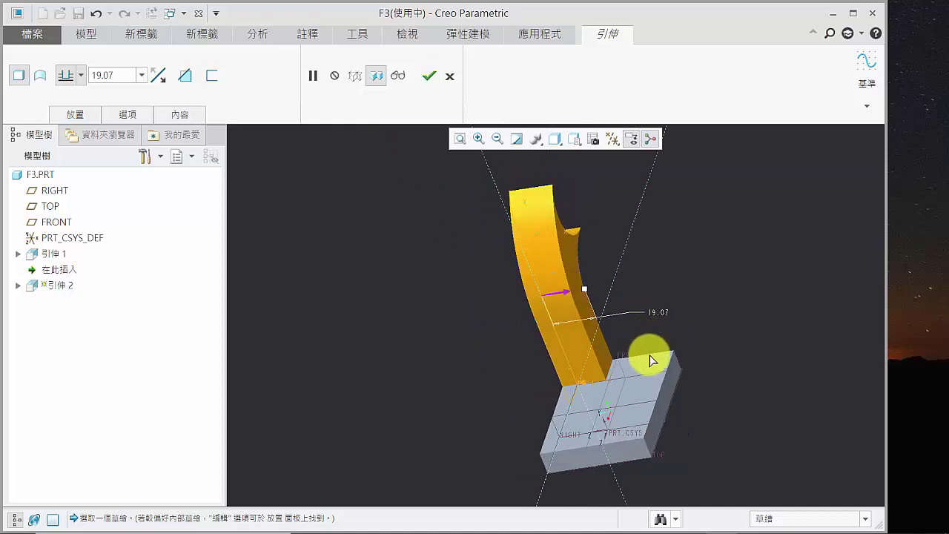
# Step: Try to extrude the upright profile with the Through Until depth option, using the block's opposite side face as the limit
pyautogui.click(79, 75)
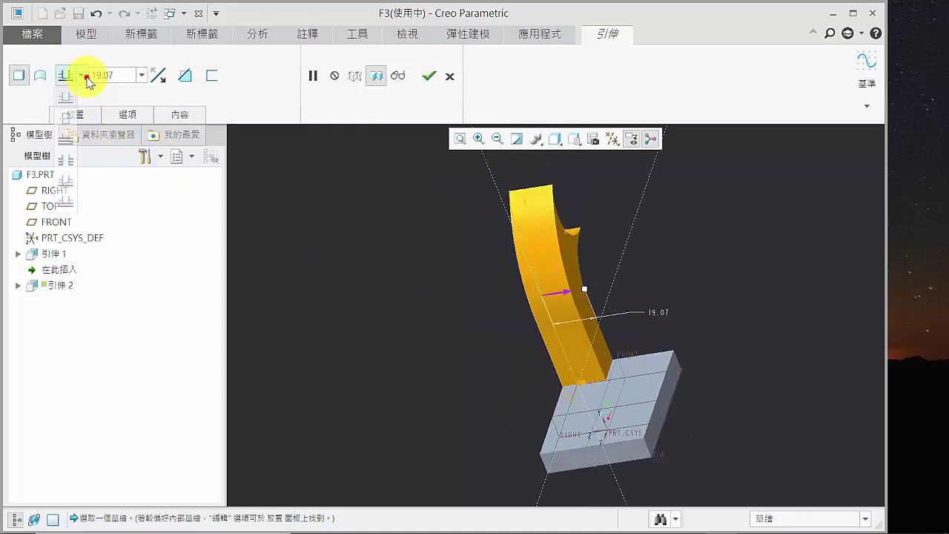
pyautogui.click(69, 184)
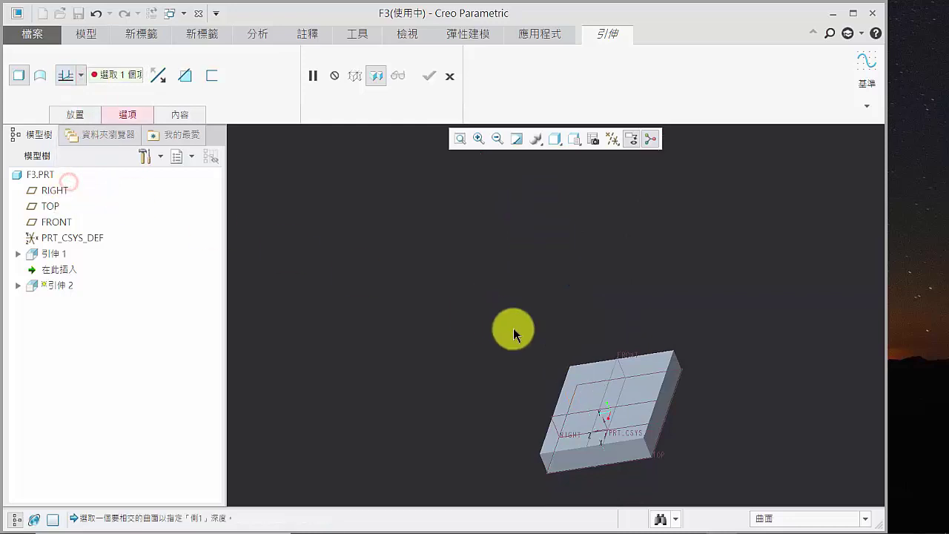
pyautogui.click(674, 373)
pyautogui.moveTo(546, 375); pyautogui.dragTo(569, 335, button='middle')
pyautogui.click(428, 76)
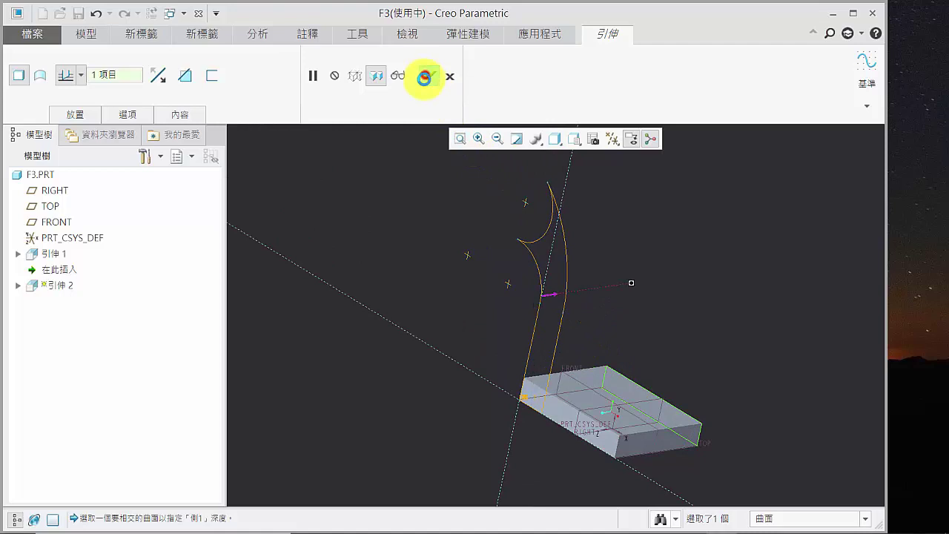
pyautogui.click(602, 300)
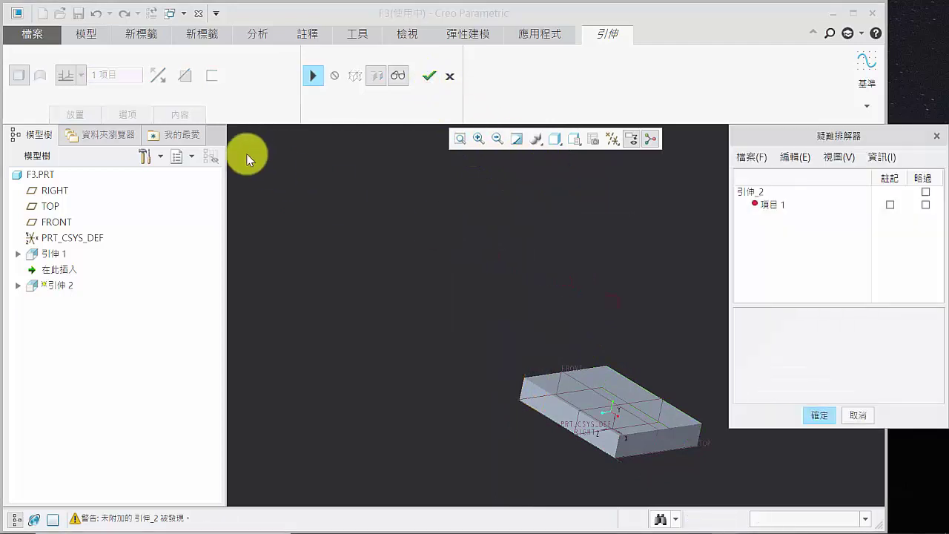
pyautogui.click(818, 414)
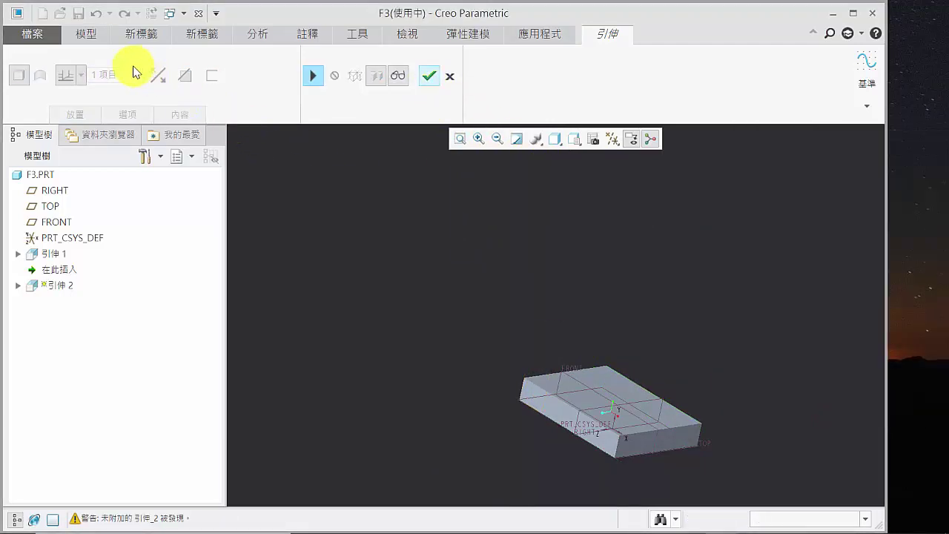
pyautogui.click(82, 78)
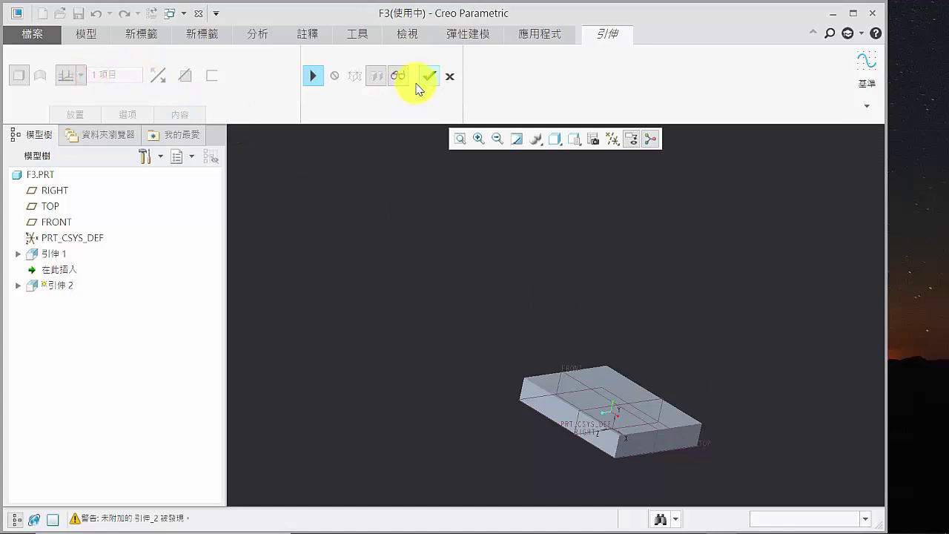
pyautogui.click(313, 75)
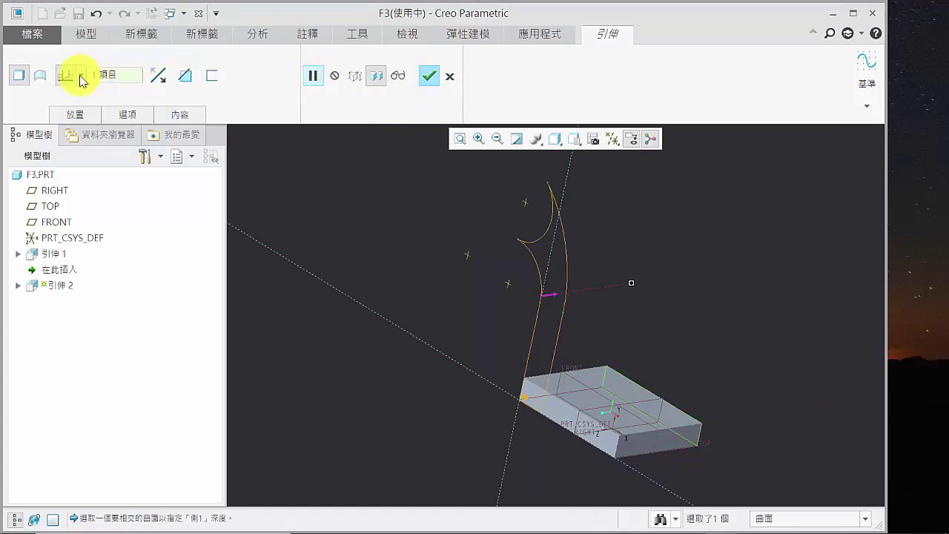
# Step: Change the extrusion depth to To Selected, ending at the block's opposite side face, and complete the upright
pyautogui.click(81, 78)
pyautogui.click(67, 197)
pyautogui.moveTo(557, 254); pyautogui.dragTo(695, 344, button='middle')
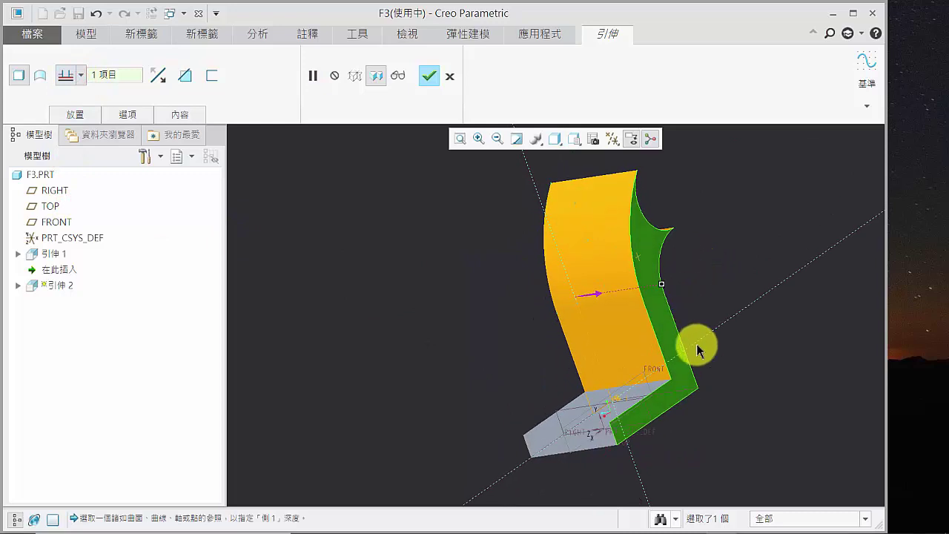
pyautogui.click(435, 83)
# Step: Start another extrusion with its sketch on the upright's flat face directly above the base block
pyautogui.moveTo(466, 247); pyautogui.dragTo(527, 420, button='middle')
pyautogui.scroll(3, 605, 267)
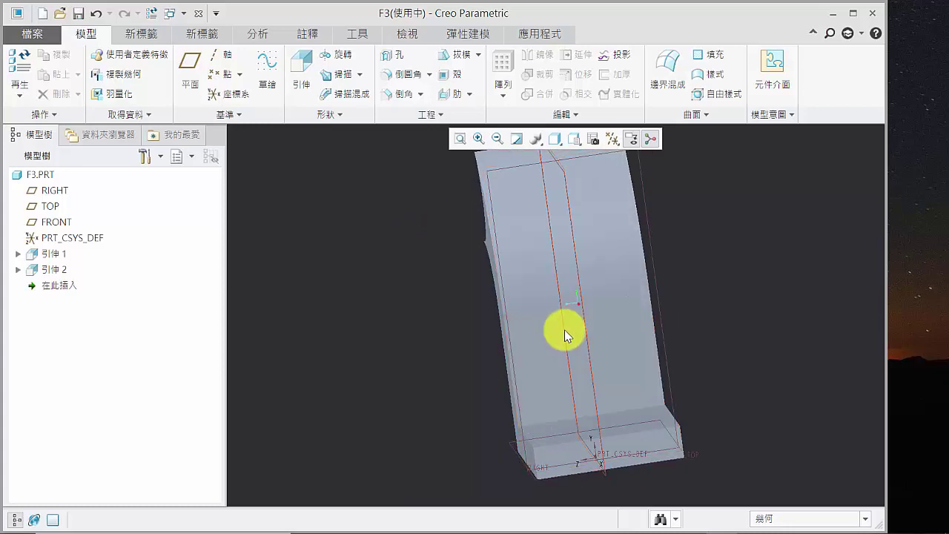
pyautogui.moveTo(546, 360); pyautogui.dragTo(570, 364, button='middle')
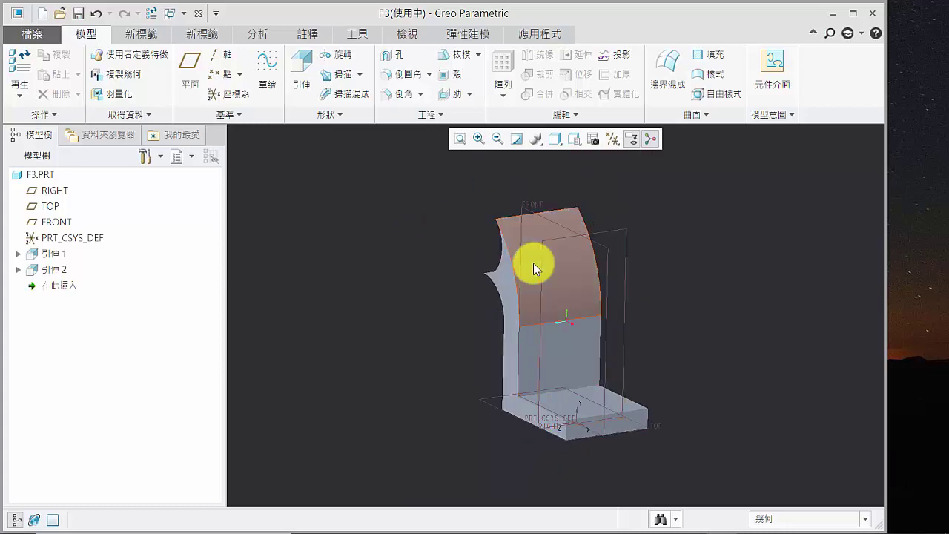
pyautogui.click(305, 83)
pyautogui.click(74, 113)
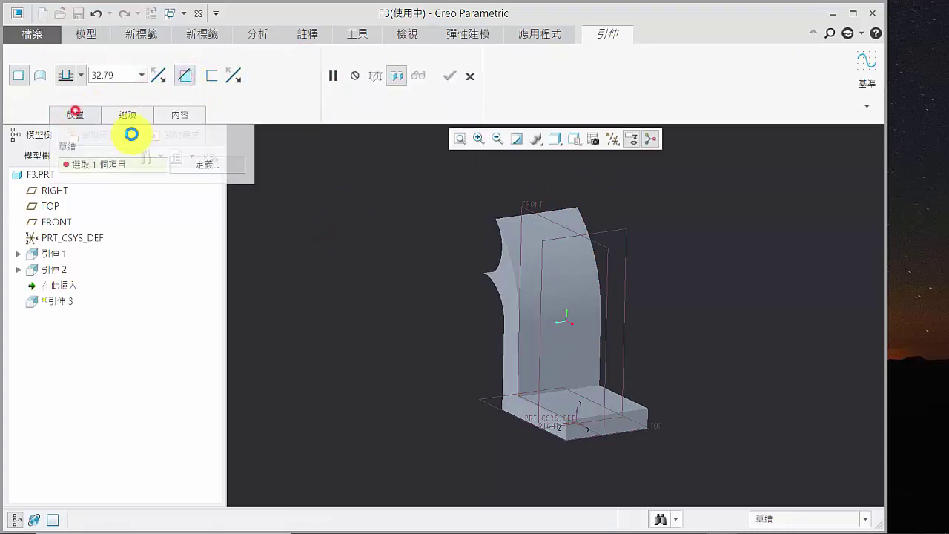
pyautogui.click(210, 163)
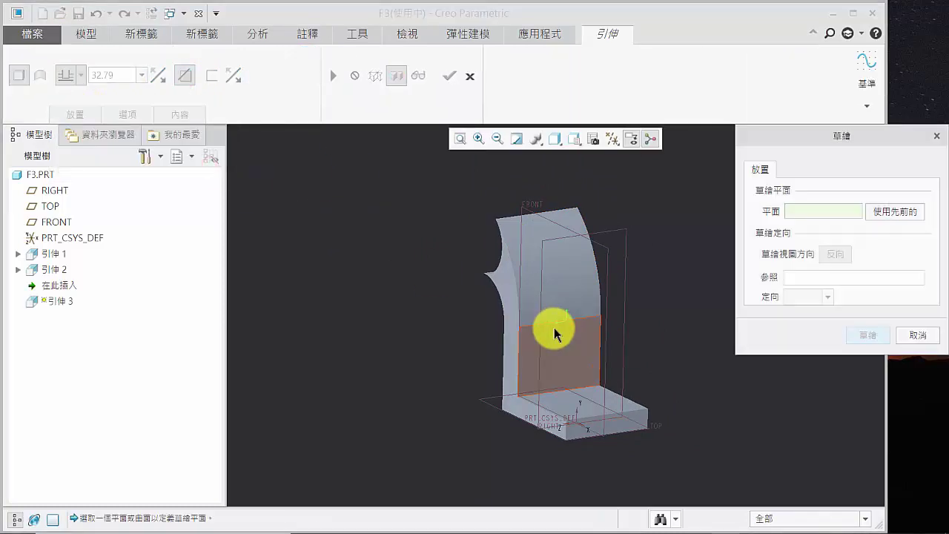
pyautogui.click(555, 335)
pyautogui.moveTo(561, 332)
pyautogui.mouseDown(button='middle')
pyautogui.moveTo(677, 318)
pyautogui.moveTo(640, 285)
pyautogui.moveTo(650, 286)
pyautogui.moveTo(588, 290)
pyautogui.mouseUp(button='middle')
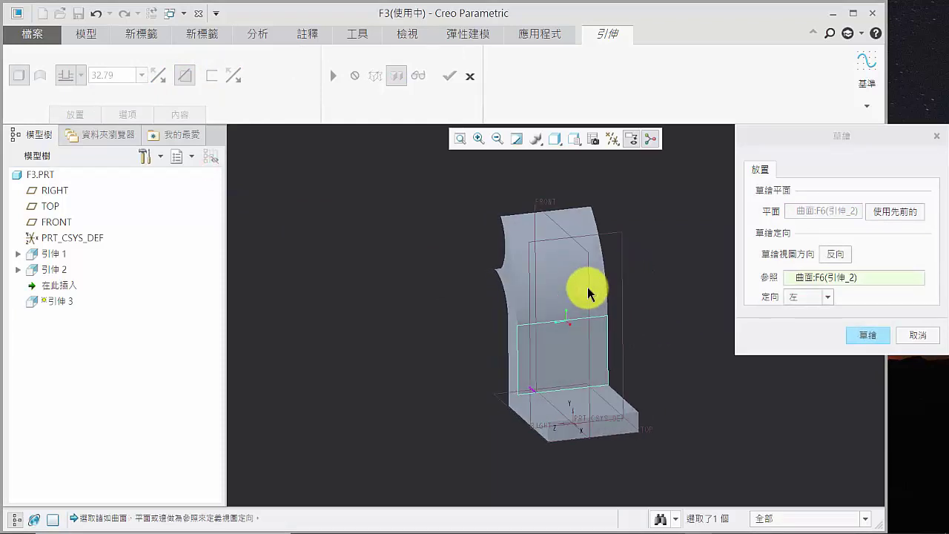
pyautogui.click(859, 332)
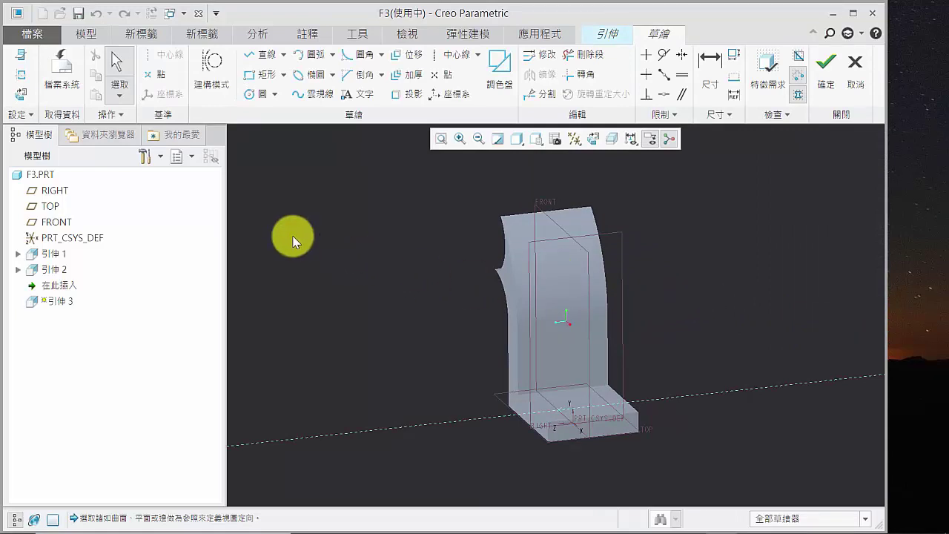
# Step: Orient the view parallel to the sketch plane and set the model display to Hidden Line
pyautogui.click(21, 97)
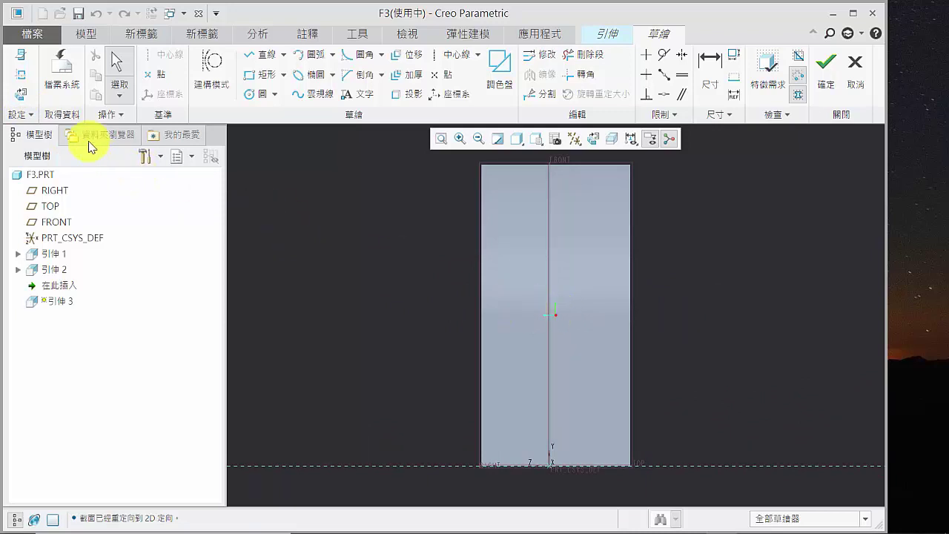
pyautogui.click(516, 139)
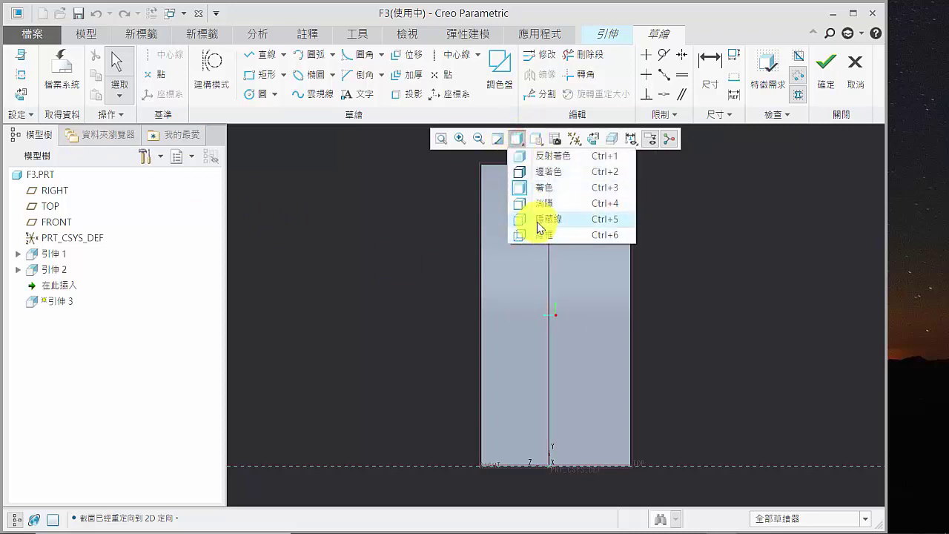
pyautogui.click(542, 219)
# Step: Add the model's two vertical side edges and the base block's top edge as sketch references
pyautogui.click(21, 74)
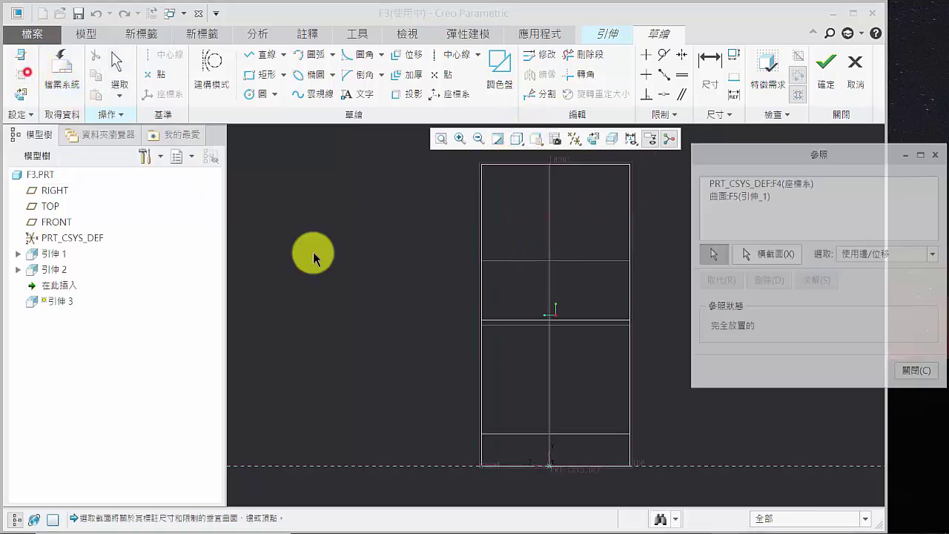
pyautogui.click(482, 398)
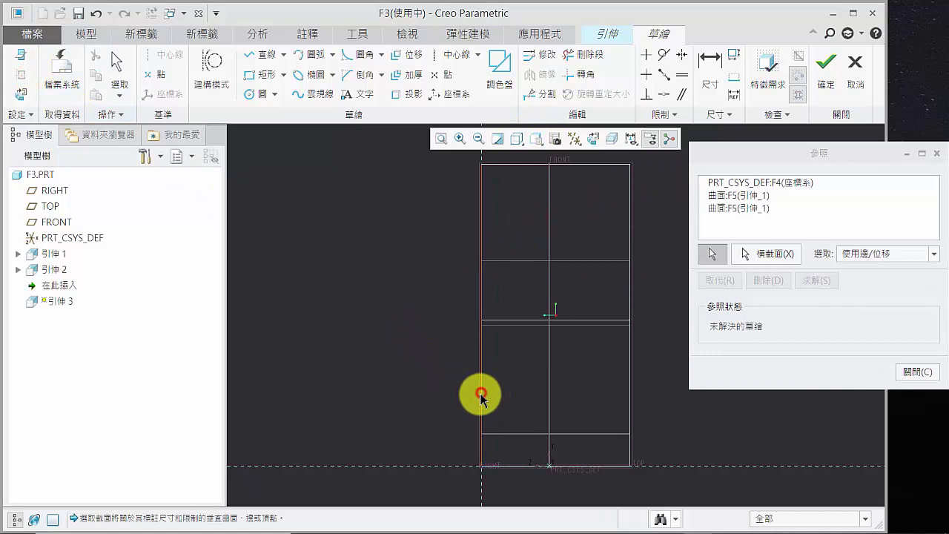
pyautogui.click(525, 436)
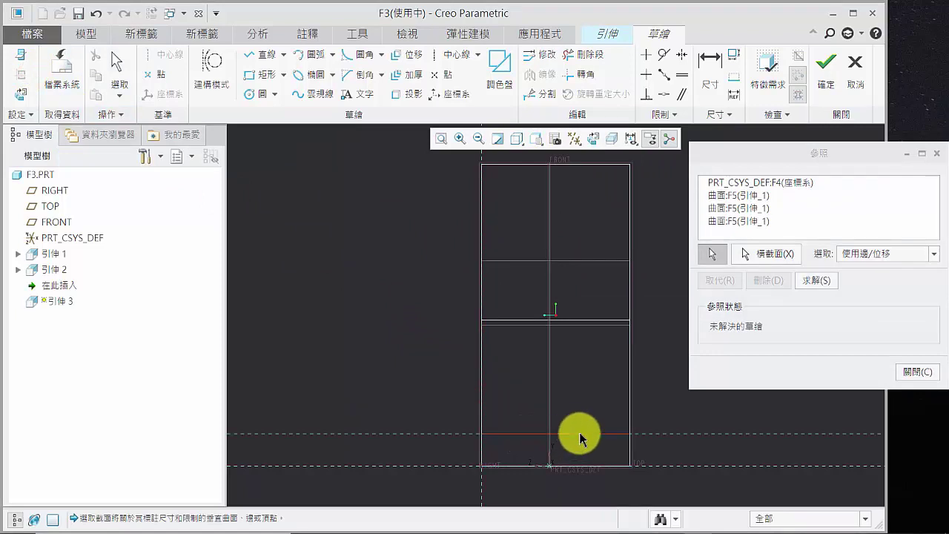
pyautogui.scroll(-2, 579, 420)
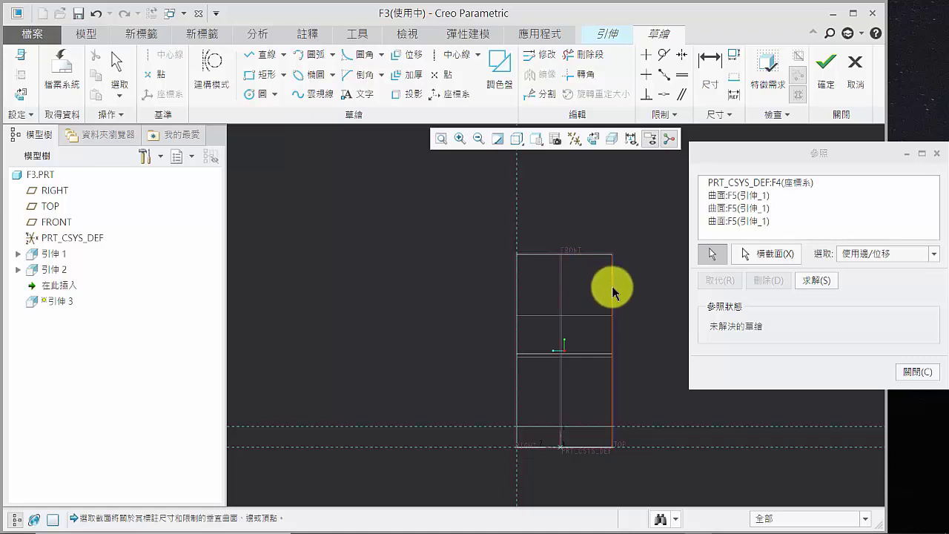
pyautogui.click(917, 372)
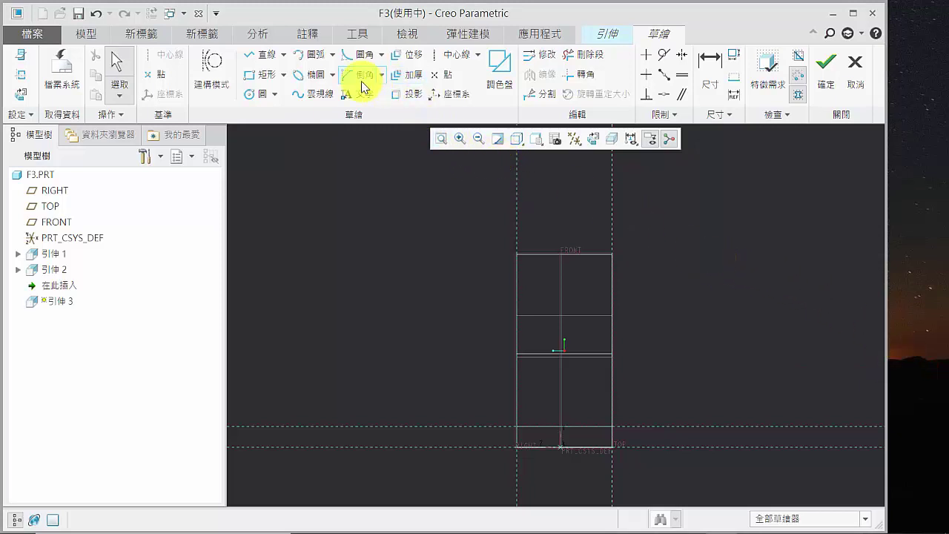
# Step: Draw a three-point arc of about 128 radius from the left reference's corner with the base block's top edge to just below the upright's top
pyautogui.click(319, 56)
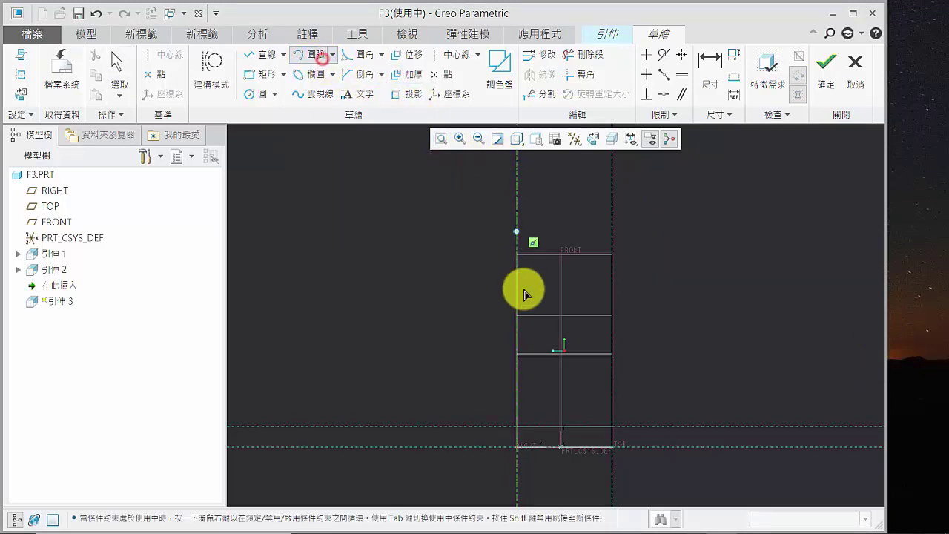
pyautogui.click(516, 426)
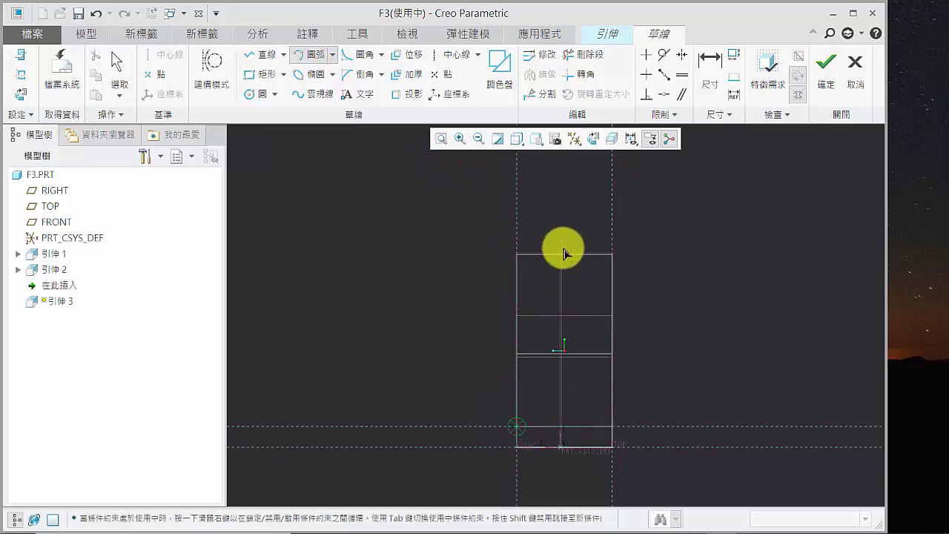
pyautogui.scroll(-1, 555, 277)
pyautogui.scroll(2, 542, 281)
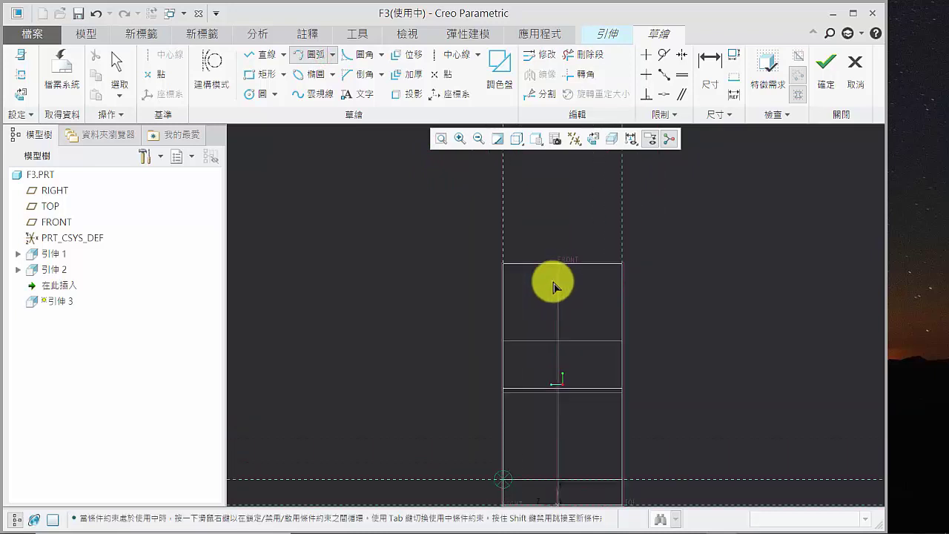
pyautogui.click(550, 281)
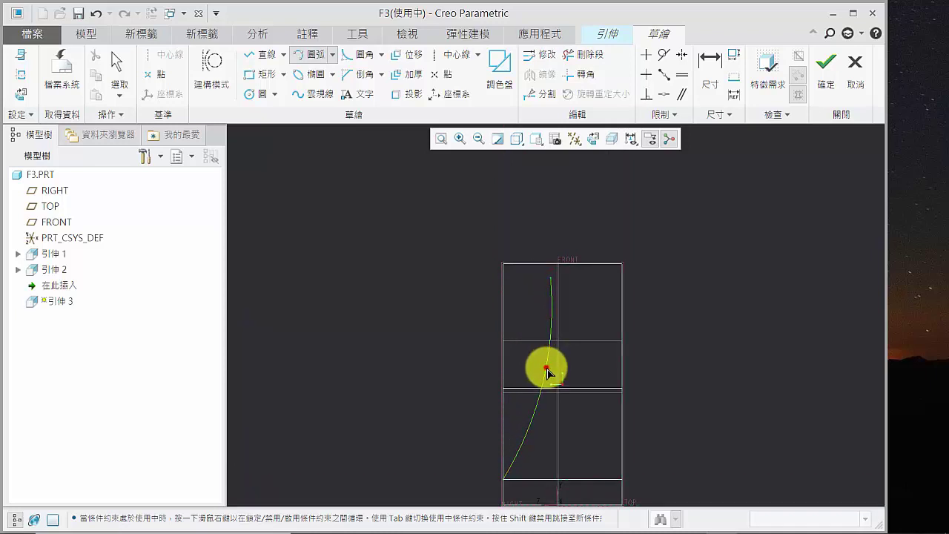
pyautogui.click(546, 369)
pyautogui.scroll(-3, 626, 358)
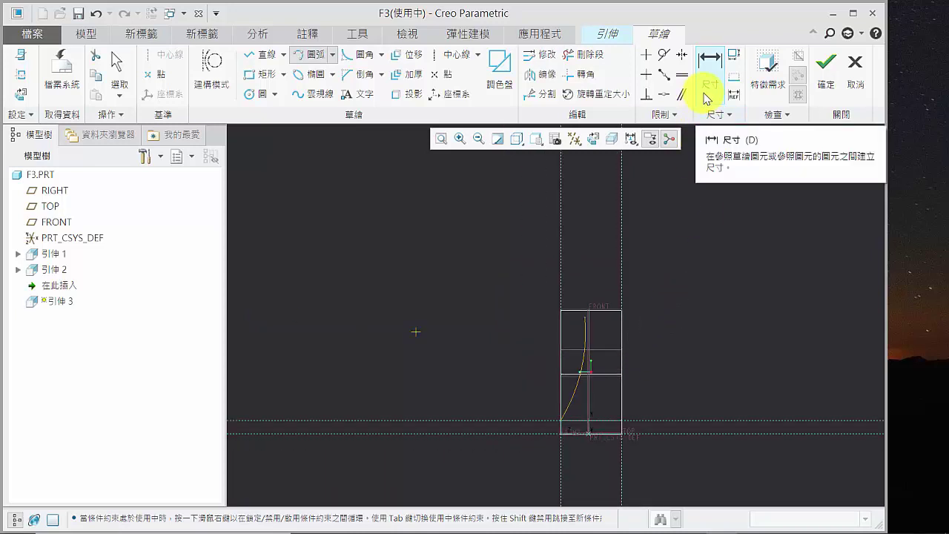
# Step: Close the arc into a profile with a horizontal line to the left vertical reference and a vertical line down to the arc's start
pyautogui.click(710, 67)
pyautogui.scroll(3, 618, 304)
pyautogui.scroll(1, 613, 326)
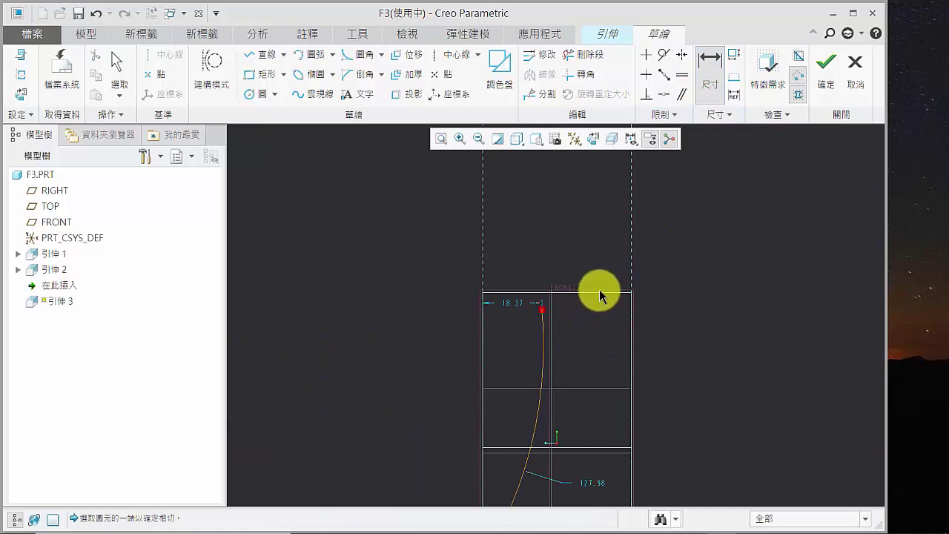
pyautogui.scroll(-3, 603, 290)
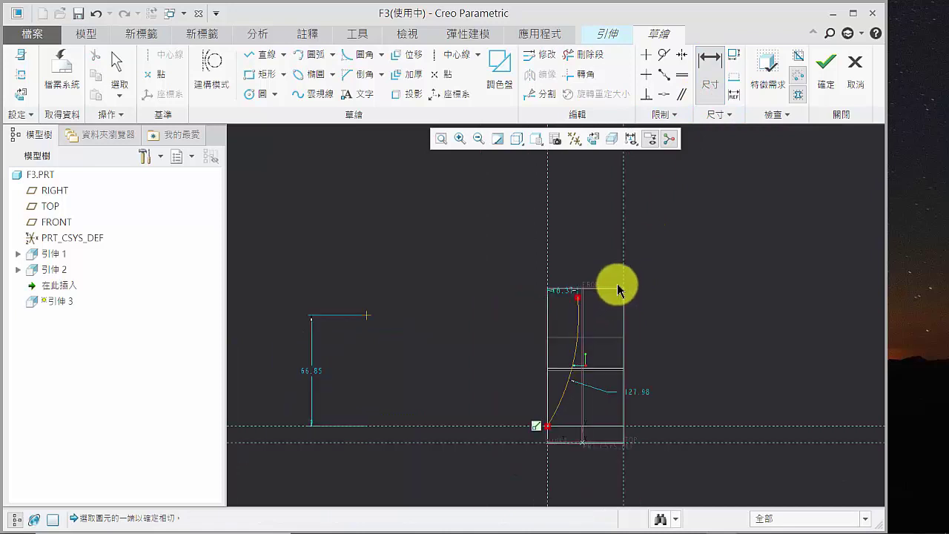
pyautogui.scroll(1, 619, 285)
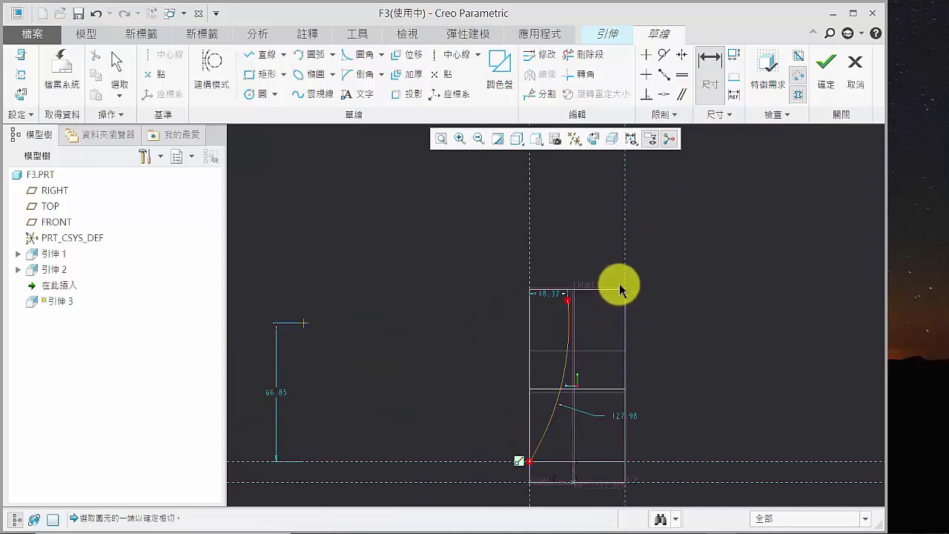
pyautogui.click(261, 55)
pyautogui.click(568, 301)
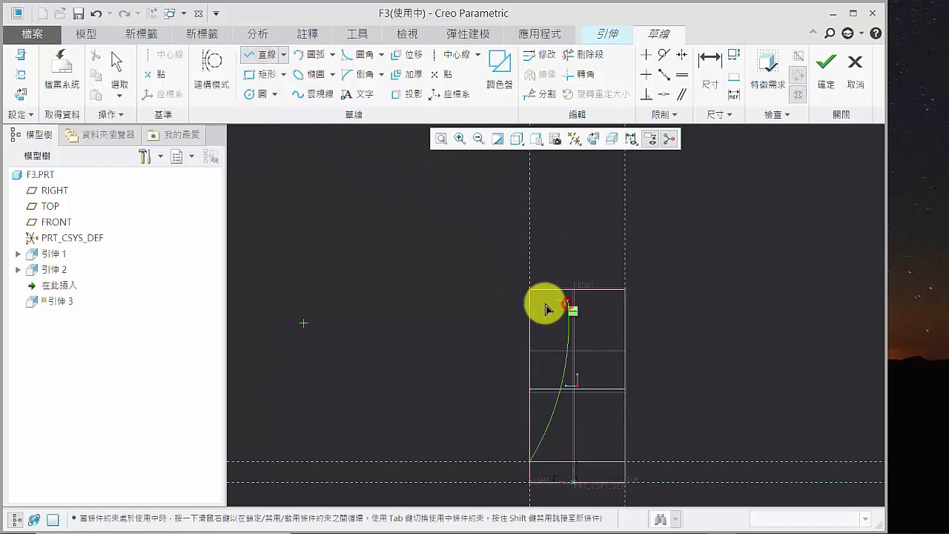
pyautogui.click(531, 303)
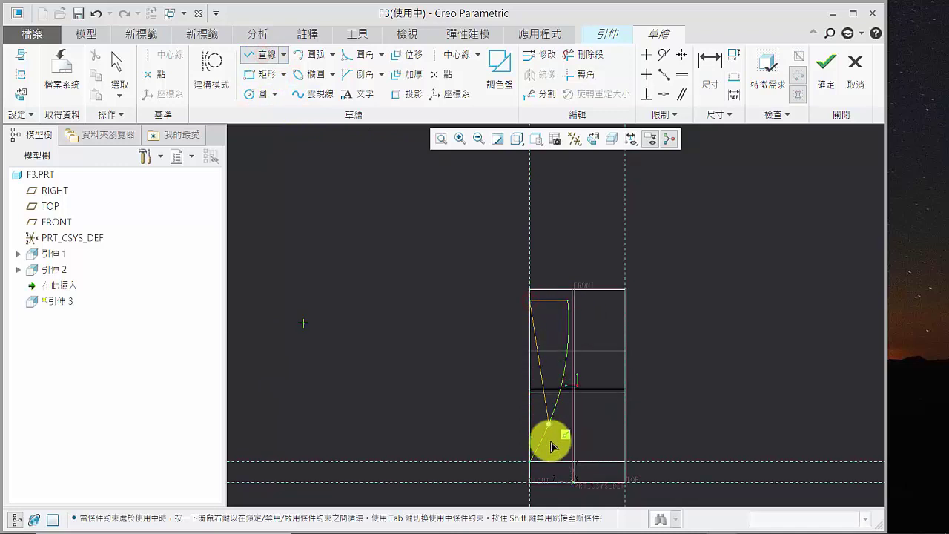
pyautogui.click(529, 459)
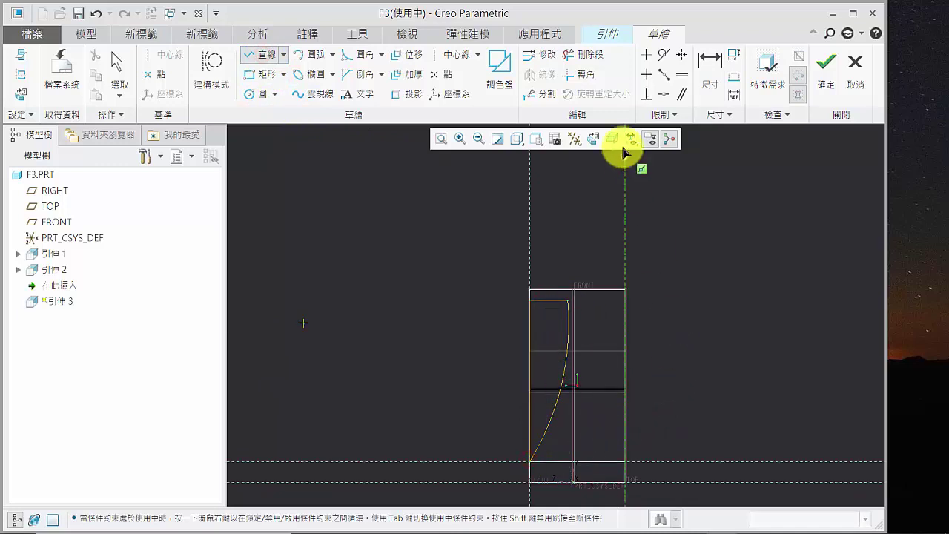
# Step: Dimension the horizontal distance from the arc's upper end to the opposite vertical reference
pyautogui.click(709, 65)
pyautogui.scroll(-3, 566, 331)
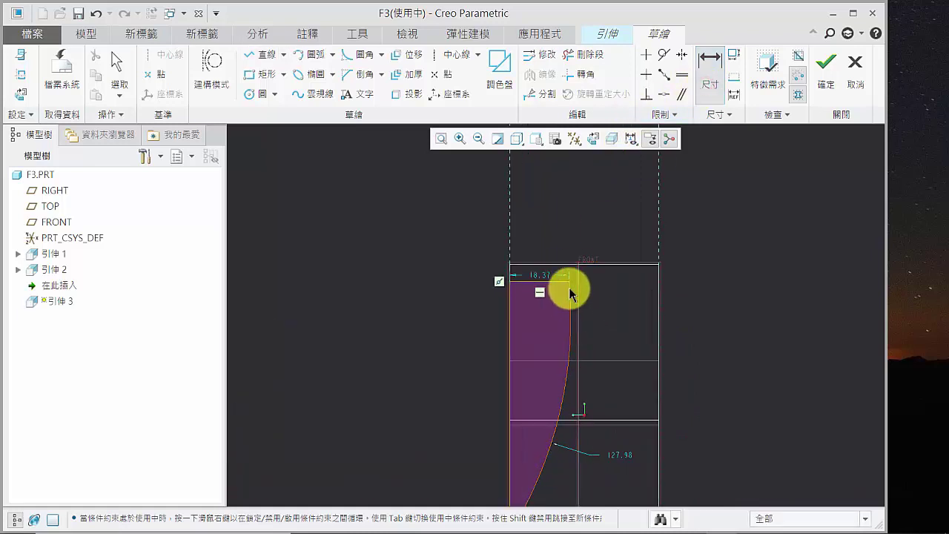
pyautogui.click(647, 247)
pyautogui.middleClick(622, 225)
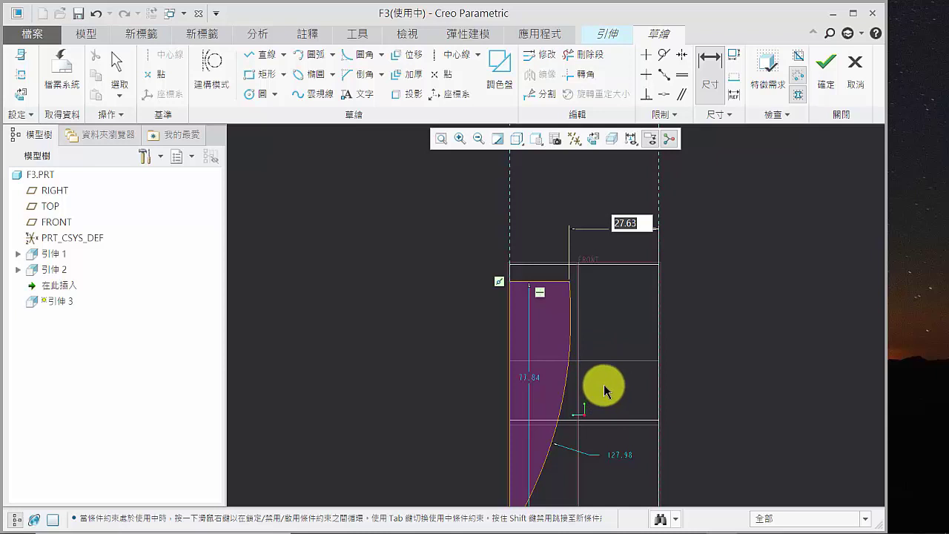
# Step: Add a coincident constraint between the profile's horizontal line and the upright's top edge
pyautogui.scroll(-2, 605, 390)
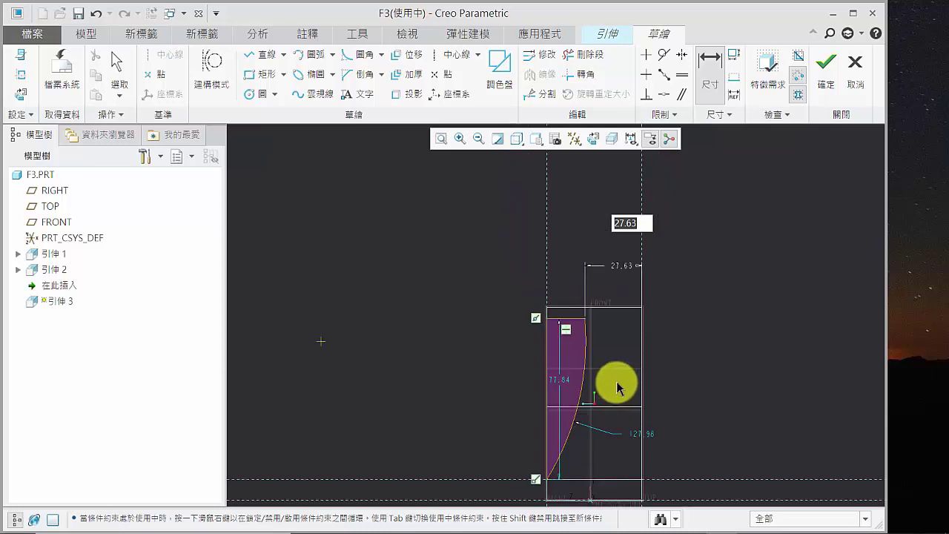
pyautogui.scroll(-4, 616, 387)
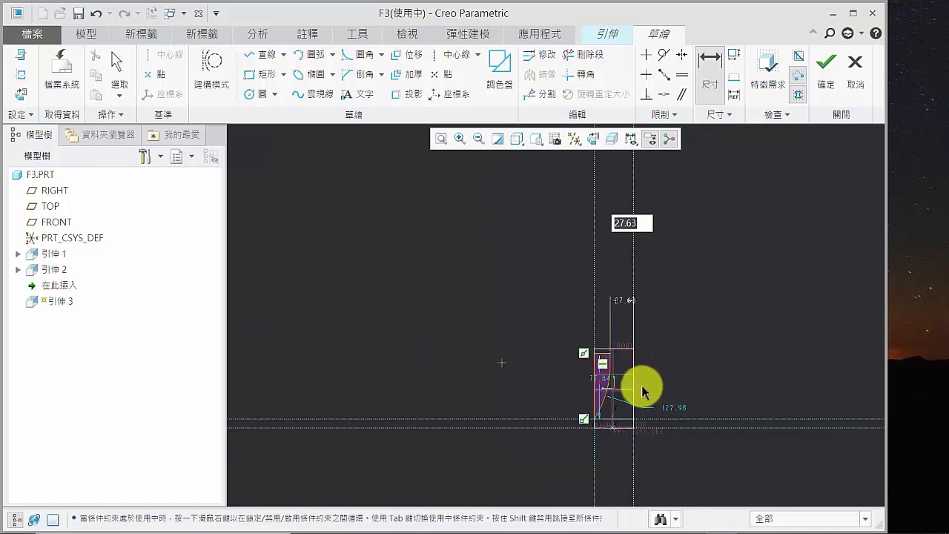
pyautogui.scroll(5, 642, 392)
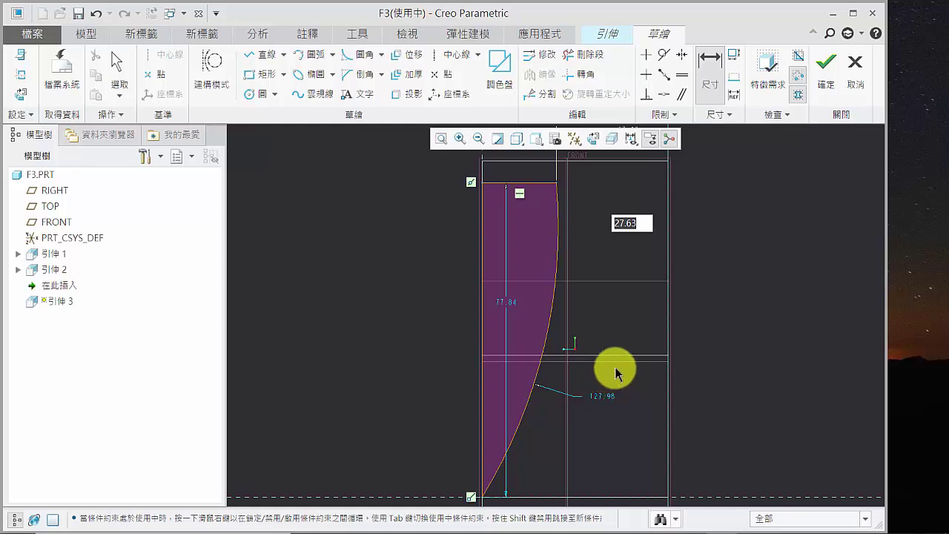
pyautogui.scroll(-2, 582, 326)
pyautogui.scroll(2, 586, 245)
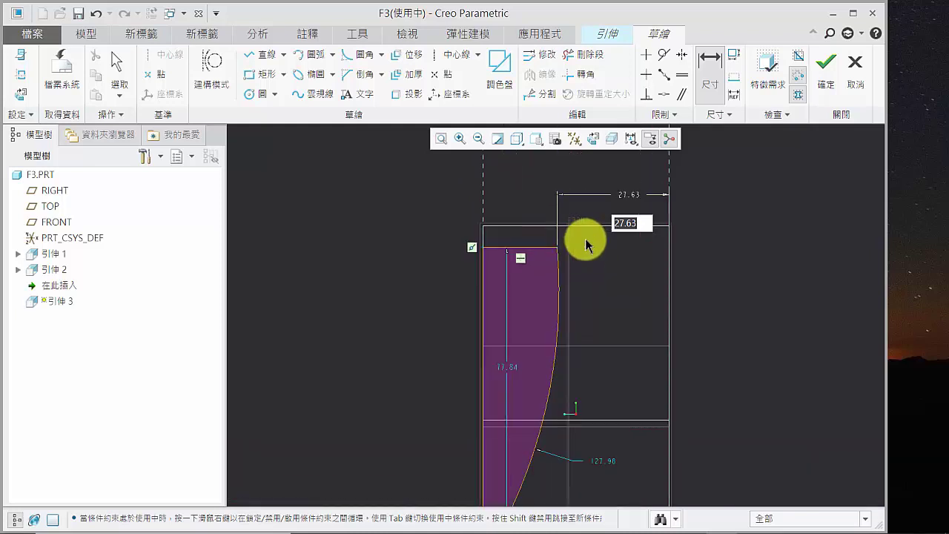
pyautogui.moveTo(585, 245)
pyautogui.mouseDown(button='middle')
pyautogui.moveTo(635, 260)
pyautogui.moveTo(564, 256)
pyautogui.moveTo(576, 237)
pyautogui.mouseUp(button='middle')
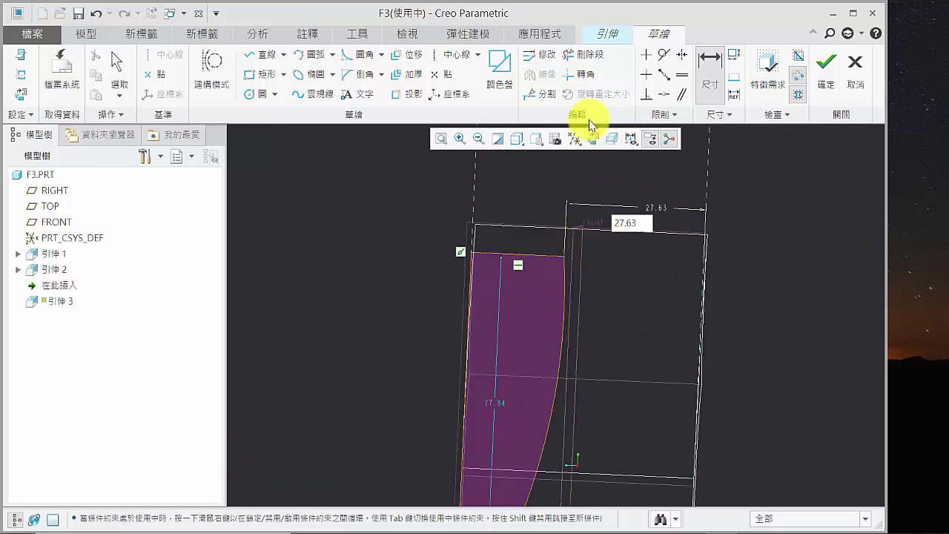
pyautogui.click(663, 94)
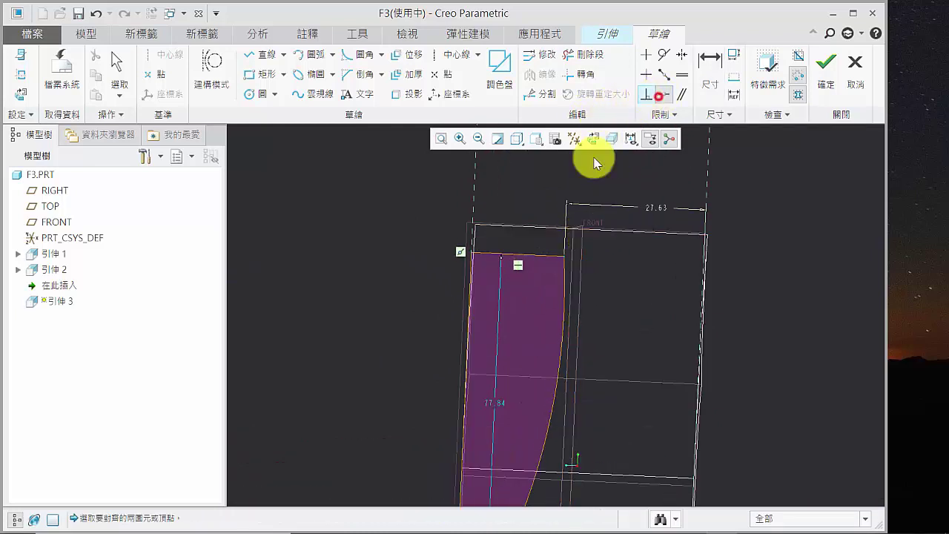
pyautogui.click(547, 255)
pyautogui.click(547, 229)
# Step: Set the horizontal distance between the arc's upper end and the opposite vertical reference to 24
pyautogui.moveTo(650, 271)
pyautogui.mouseDown(button='middle')
pyautogui.moveTo(576, 239)
pyautogui.moveTo(677, 248)
pyautogui.mouseUp(button='middle')
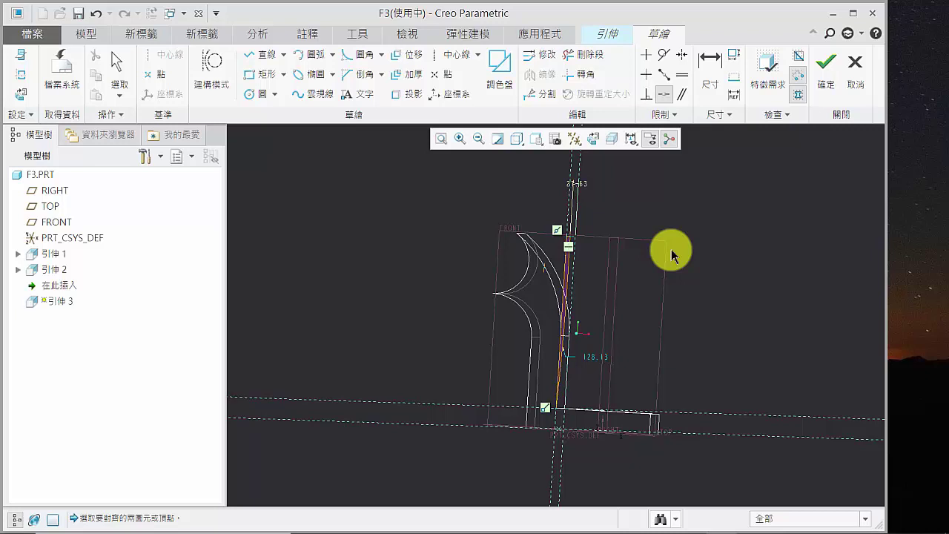
pyautogui.moveTo(620, 271)
pyautogui.mouseDown(button='middle')
pyautogui.moveTo(657, 323)
pyautogui.moveTo(610, 329)
pyautogui.moveTo(632, 243)
pyautogui.mouseUp(button='middle')
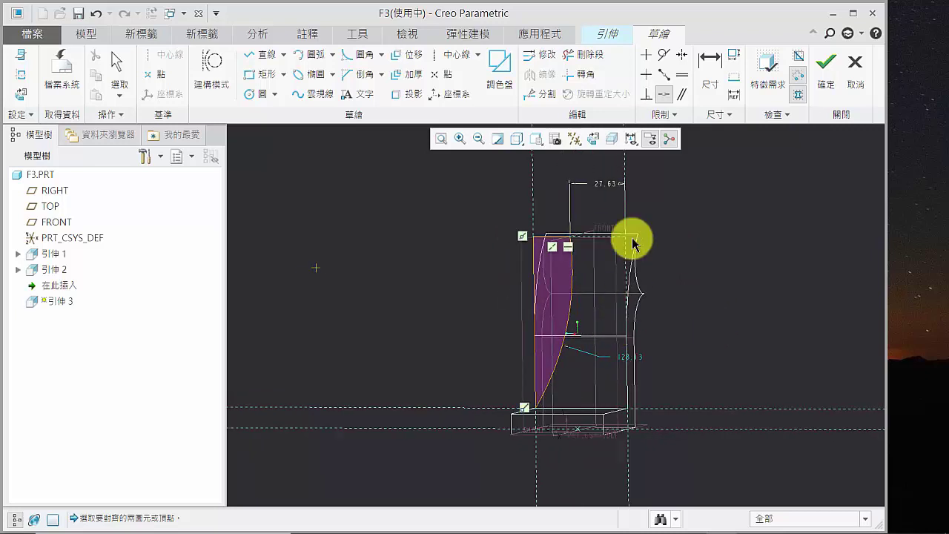
pyautogui.click(115, 62)
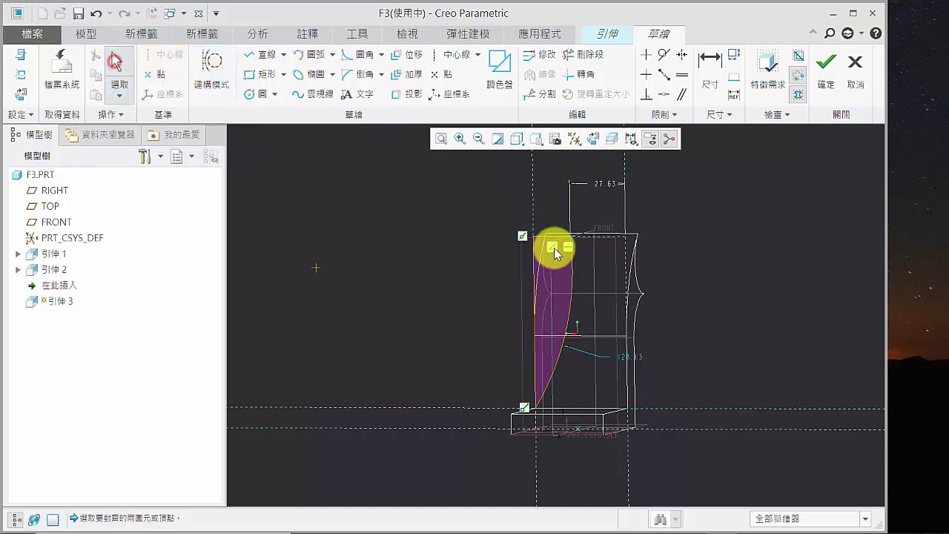
pyautogui.doubleClick(608, 181)
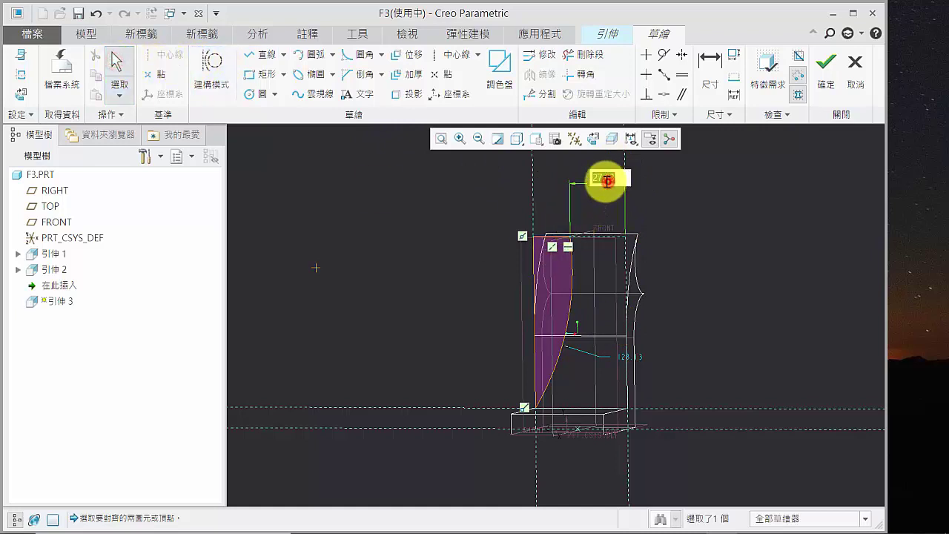
pyautogui.write('24')
pyautogui.press('Return')
# Step: Set the arc's radius to 150 and finish the sketch
pyautogui.click(641, 360)
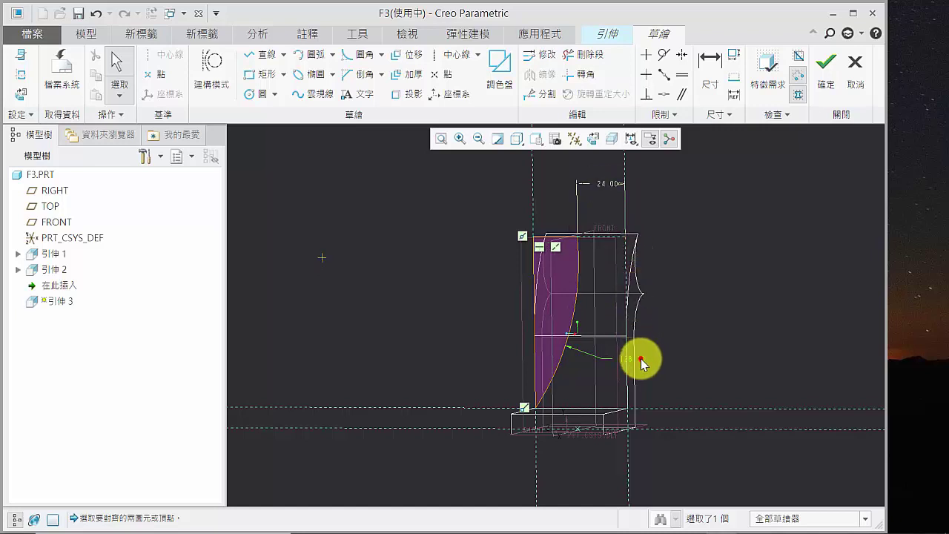
pyautogui.doubleClick(640, 360)
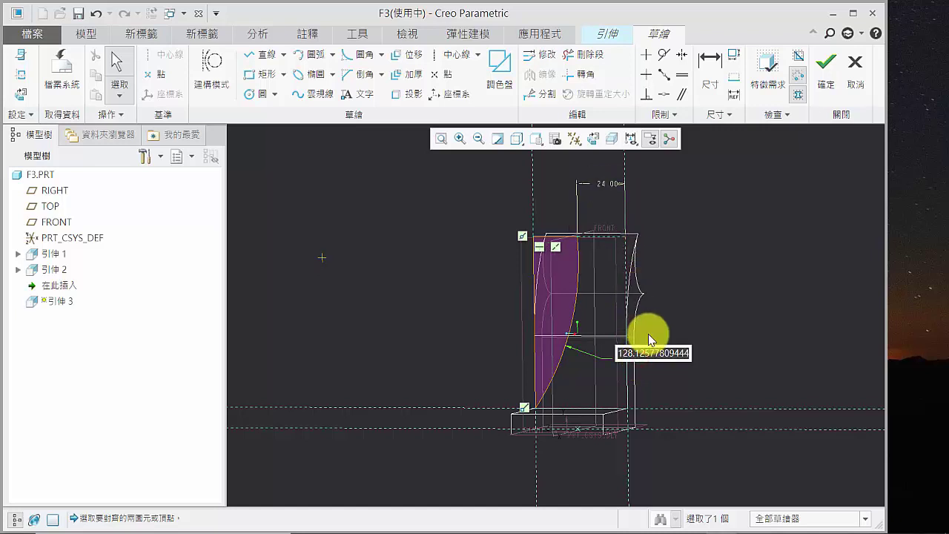
pyautogui.press('Return')
pyautogui.scroll(-4, 578, 251)
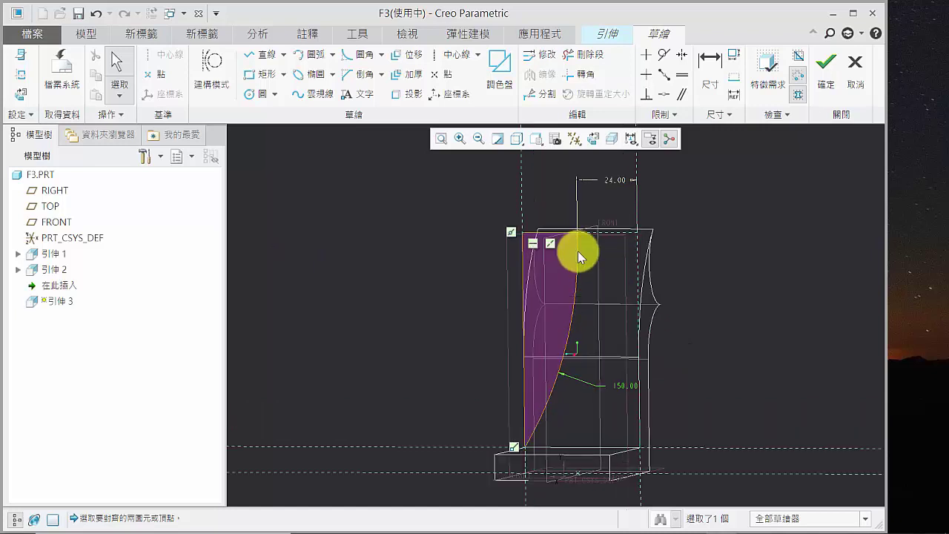
pyautogui.click(830, 62)
# Step: Make the extrusion remove the curved profile through the entire upright and complete the feature
pyautogui.moveTo(591, 151); pyautogui.dragTo(637, 258, button='middle')
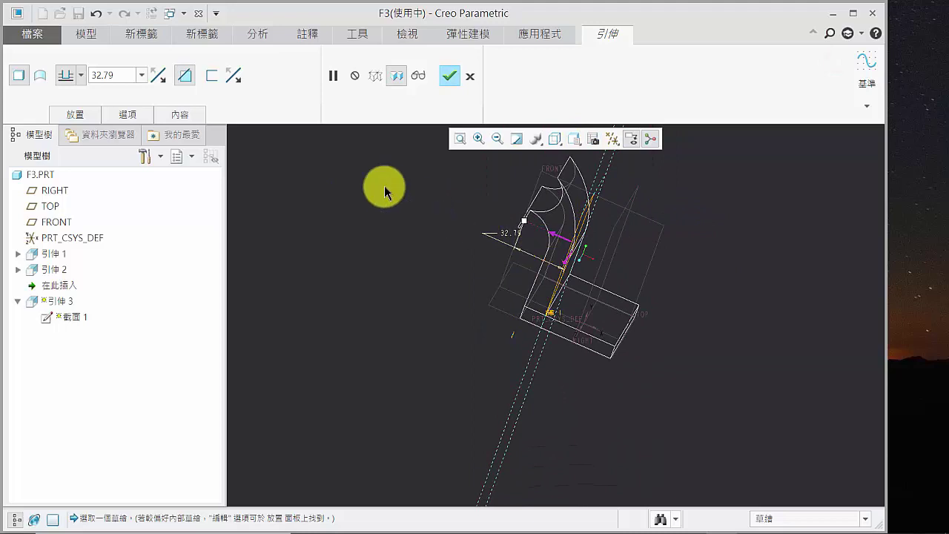
pyautogui.click(80, 75)
pyautogui.click(74, 163)
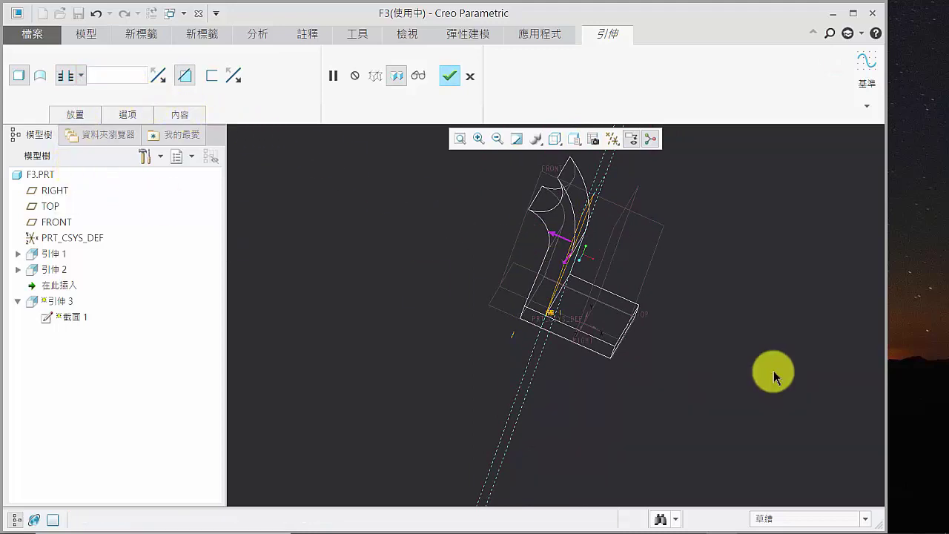
pyautogui.moveTo(773, 373); pyautogui.dragTo(680, 323, button='middle')
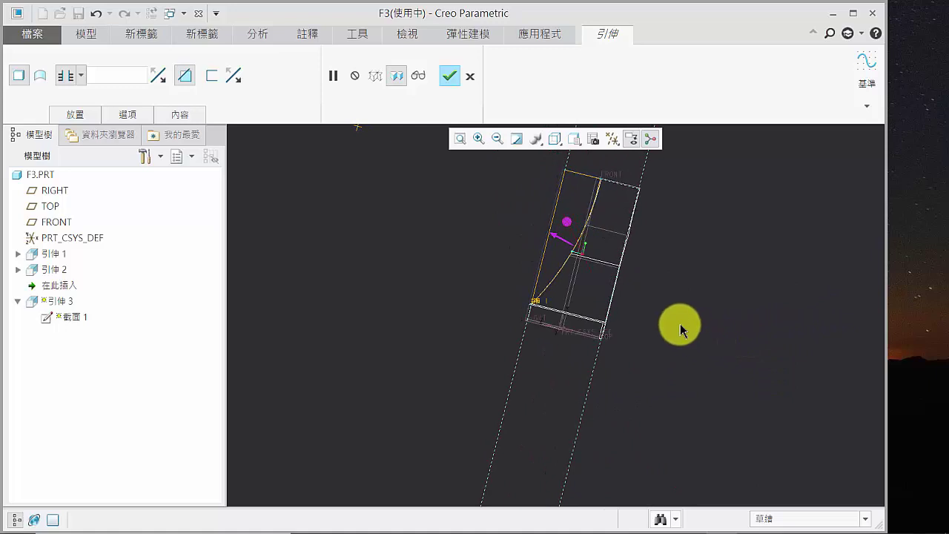
pyautogui.click(451, 77)
# Step: Start a new extrusion and choose the upright's flat side face as its sketch plane
pyautogui.moveTo(550, 170); pyautogui.dragTo(577, 177, button='middle')
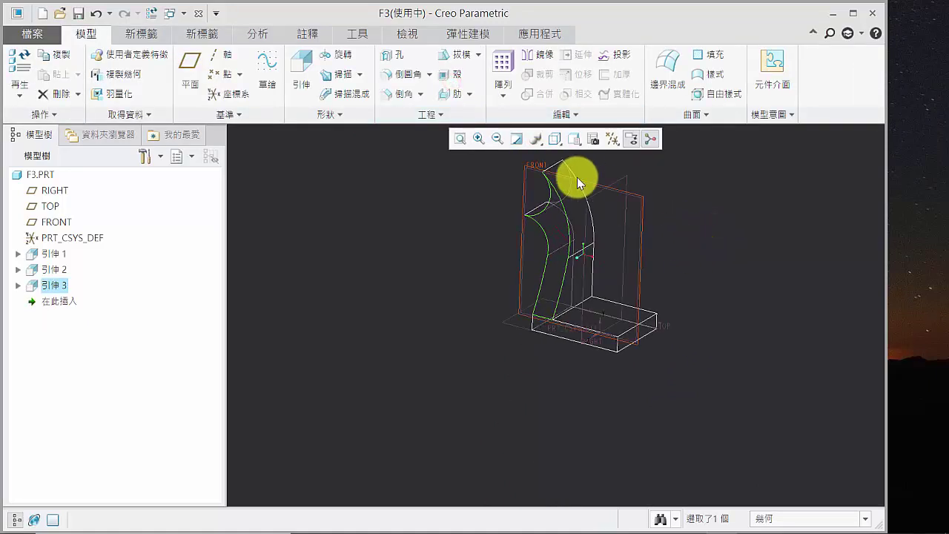
pyautogui.scroll(-3, 577, 177)
pyautogui.scroll(2, 557, 212)
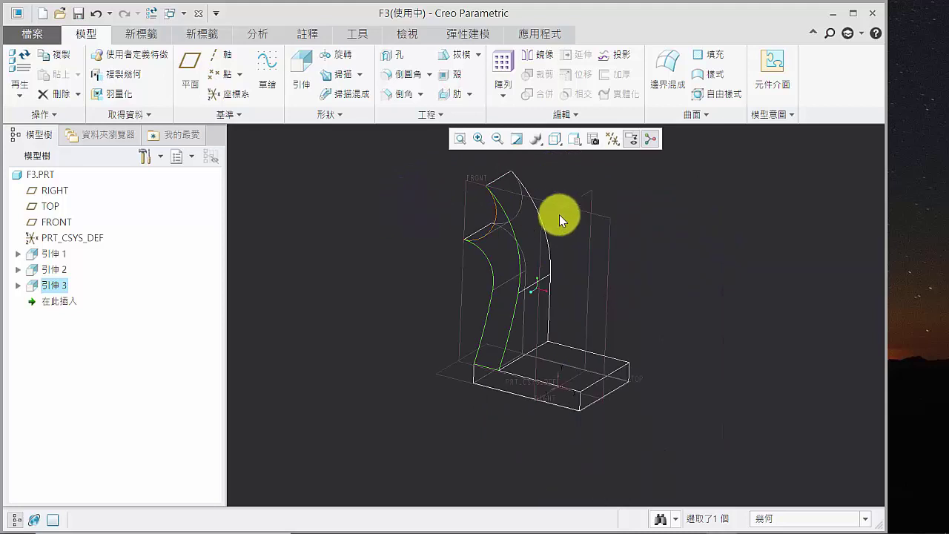
pyautogui.moveTo(556, 212)
pyautogui.mouseDown(button='middle')
pyautogui.moveTo(571, 226)
pyautogui.moveTo(550, 239)
pyautogui.moveTo(565, 222)
pyautogui.mouseUp(button='middle')
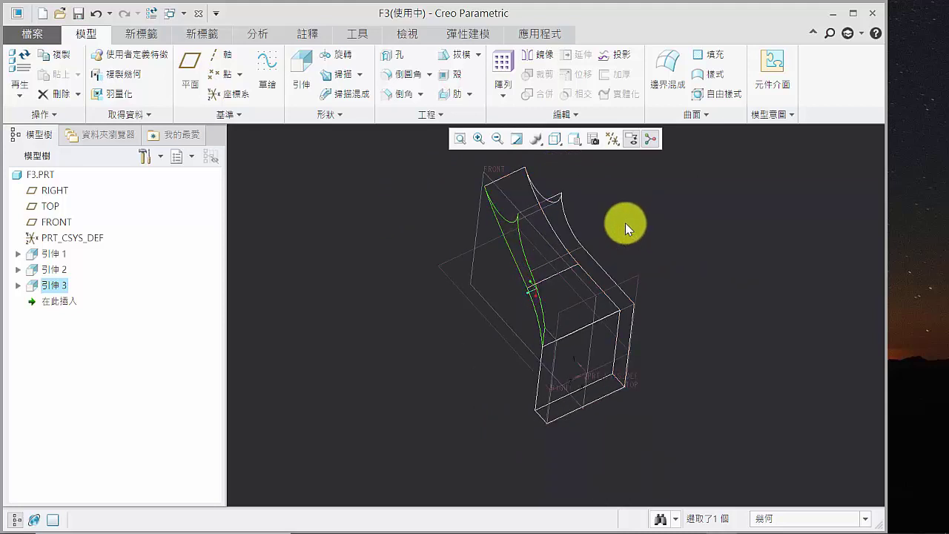
pyautogui.click(305, 65)
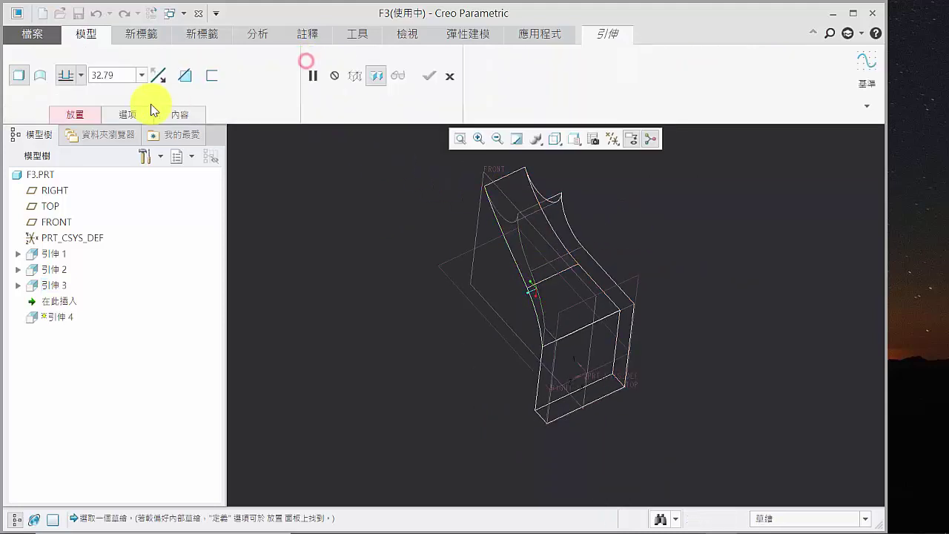
pyautogui.click(70, 119)
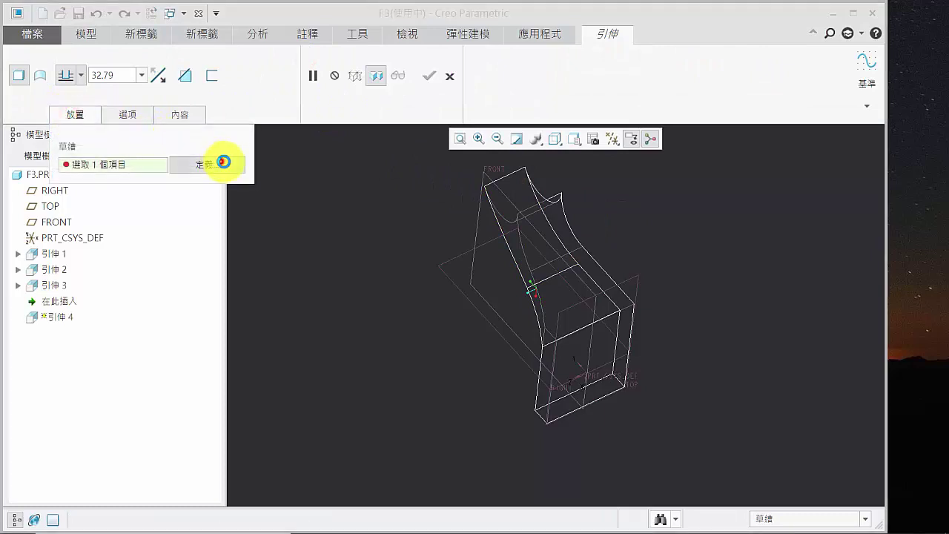
pyautogui.click(223, 163)
pyautogui.click(567, 224)
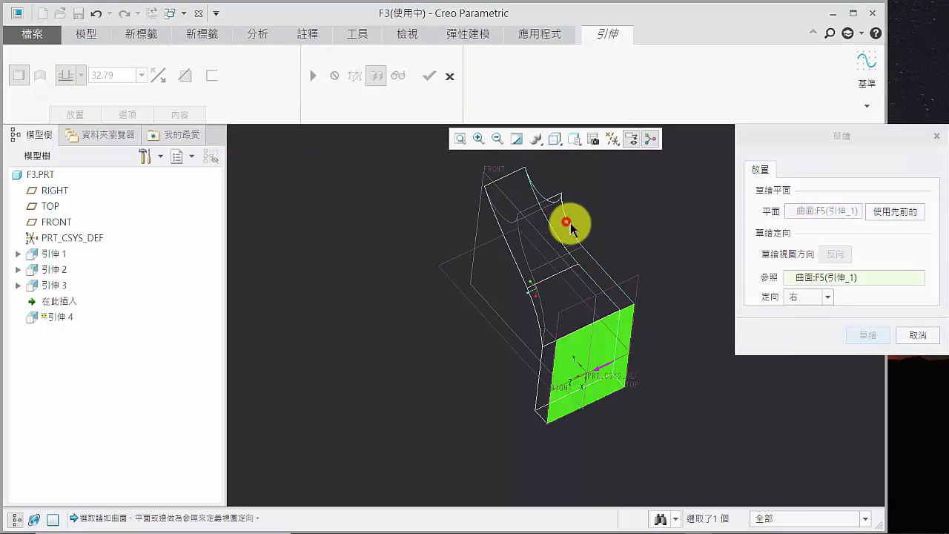
# Step: Flip the sketch view direction, orient the base's underside reference to the bottom, and open the sketch facing its plane
pyautogui.click(835, 253)
pyautogui.moveTo(647, 236); pyautogui.dragTo(673, 220, button='middle')
pyautogui.click(827, 297)
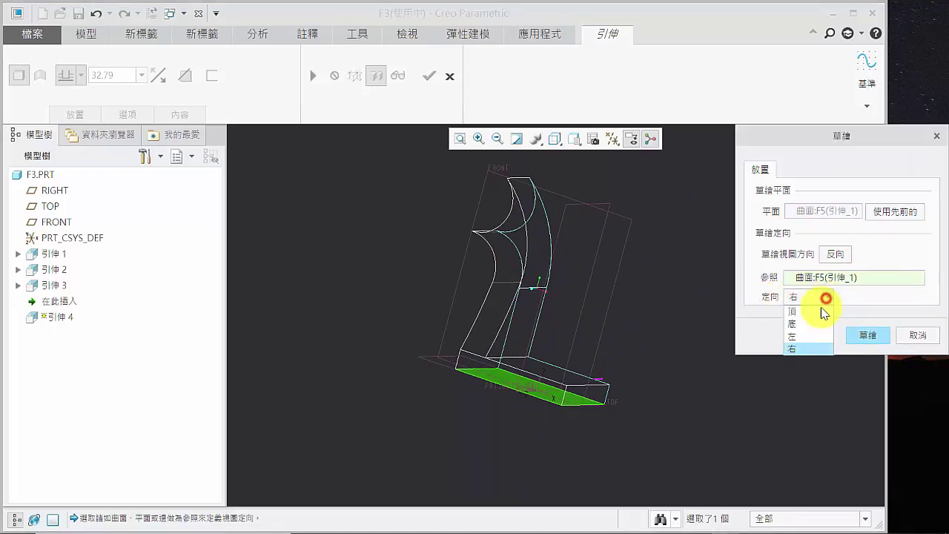
pyautogui.click(807, 327)
pyautogui.click(869, 335)
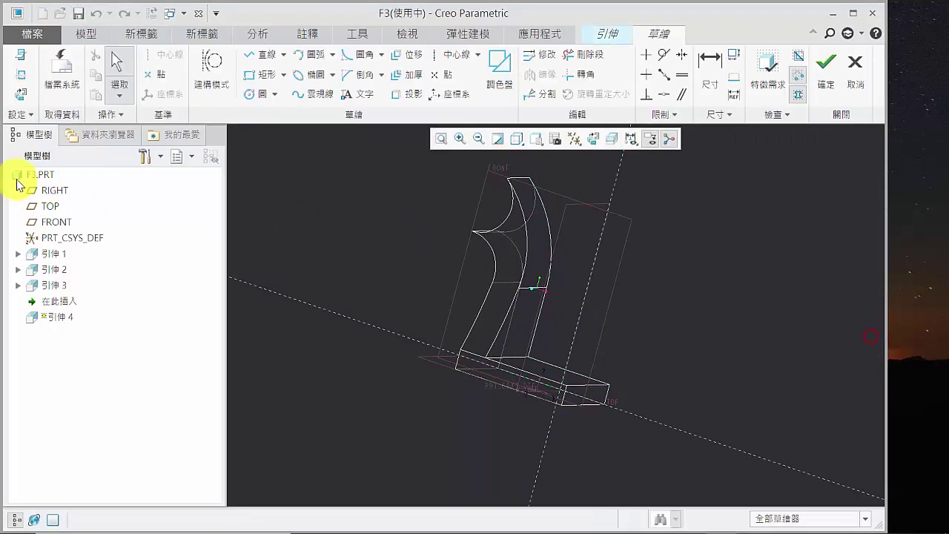
pyautogui.click(21, 94)
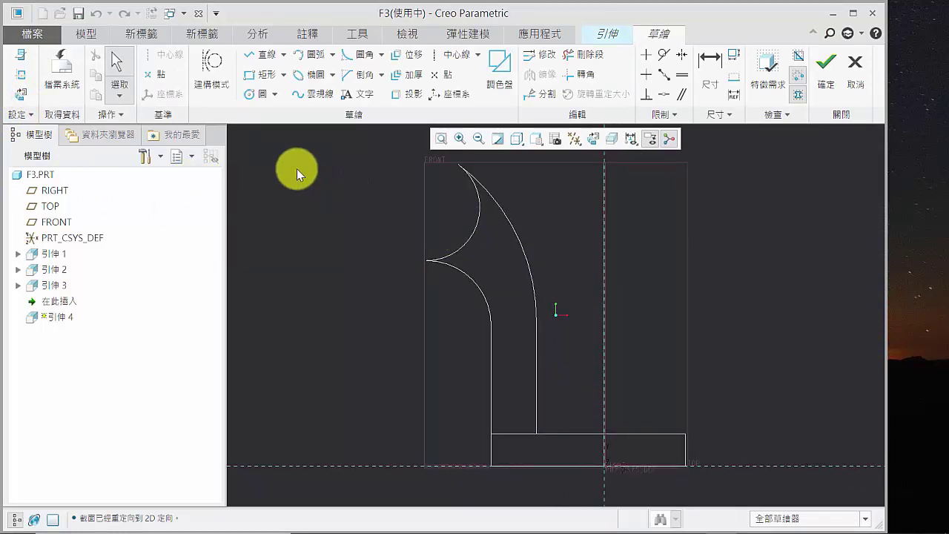
# Step: Add the upright's concave end surface at the top as a sketch reference
pyautogui.click(21, 74)
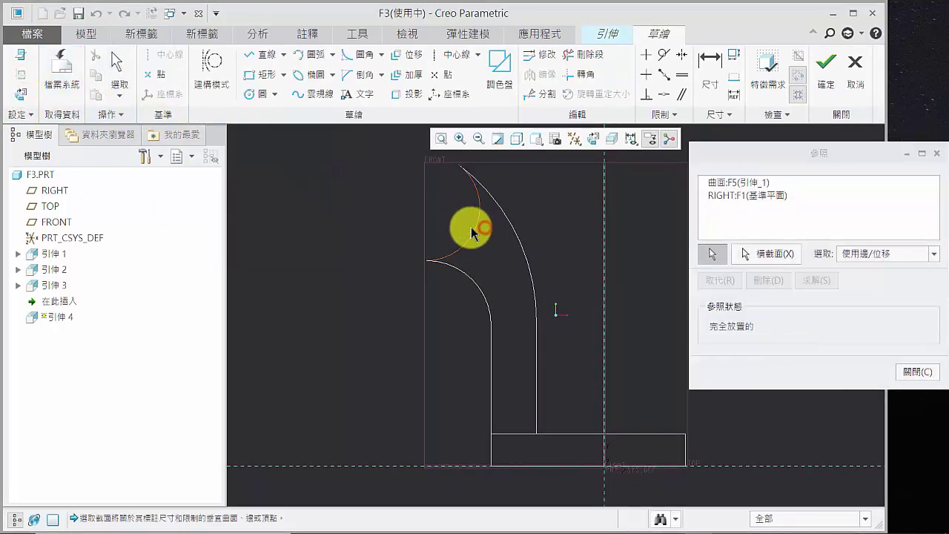
pyautogui.click(472, 231)
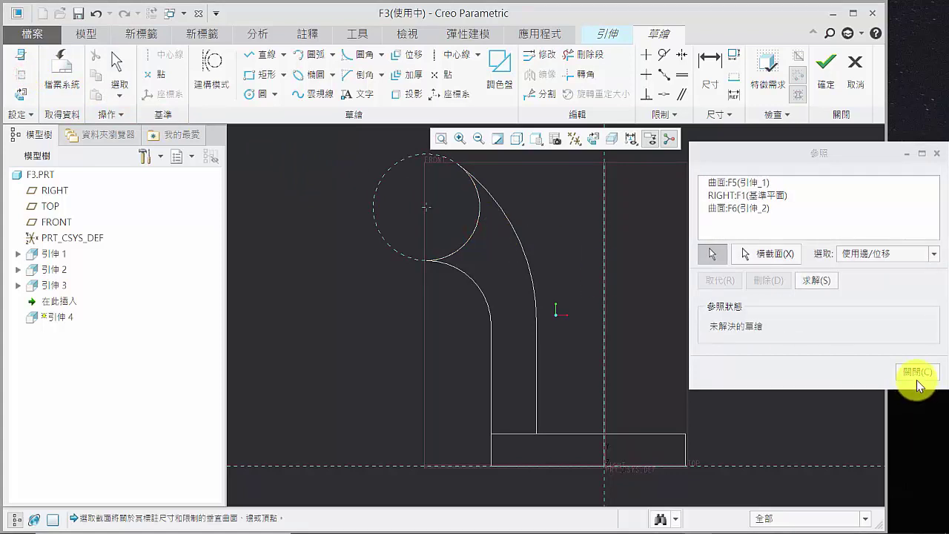
pyautogui.click(914, 373)
# Step: Draw a circle matching the referenced concave arc and a smaller concentric circle about 15 in diameter inside it
pyautogui.click(253, 95)
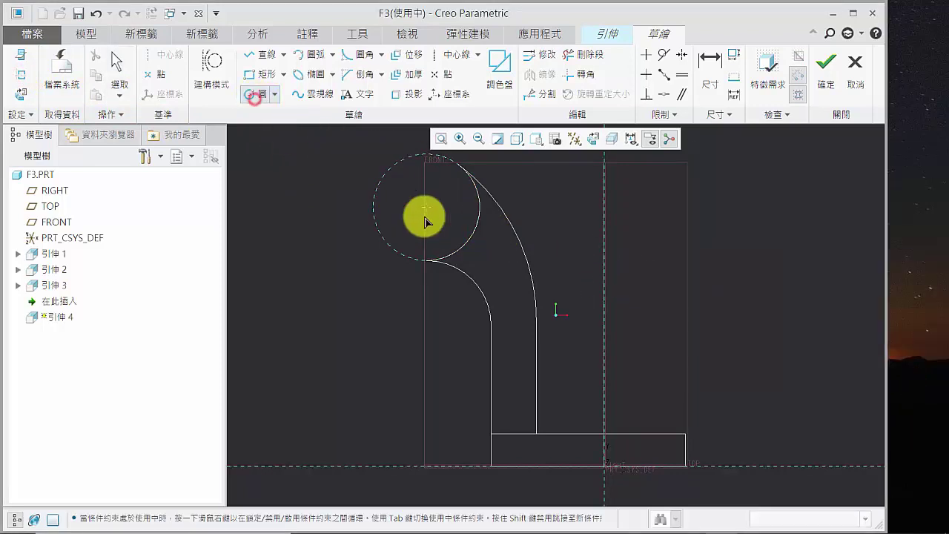
pyautogui.click(425, 209)
pyautogui.click(473, 231)
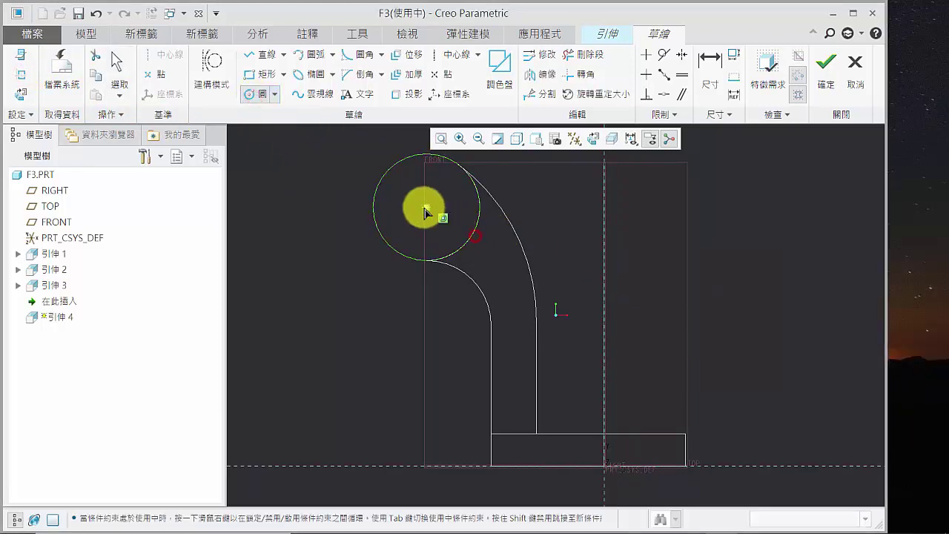
pyautogui.click(445, 218)
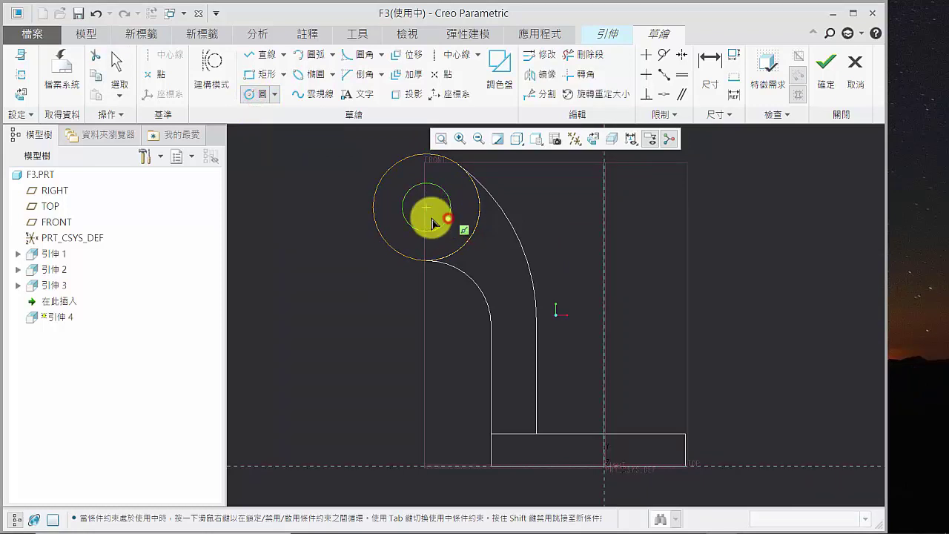
pyautogui.click(122, 66)
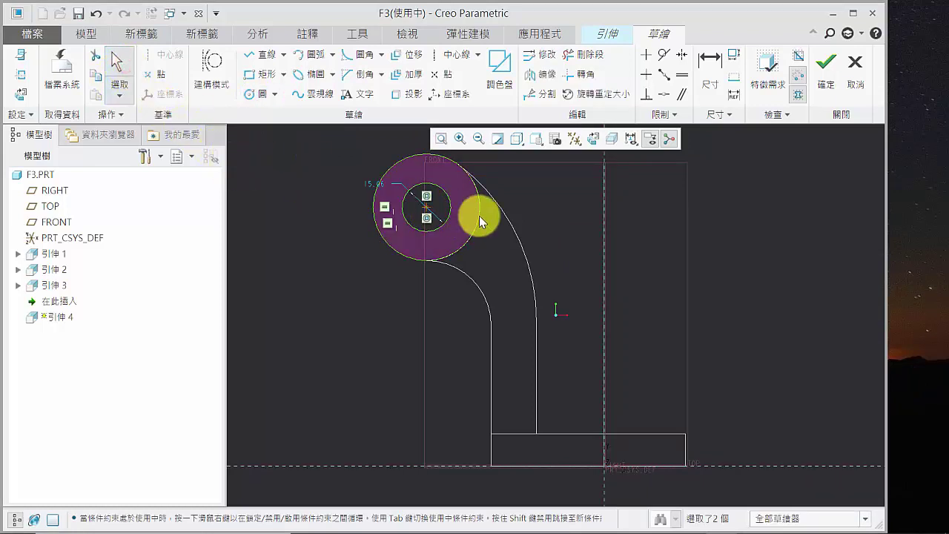
# Step: Set the inner circle's diameter to 18 and finish the sketch
pyautogui.doubleClick(375, 186)
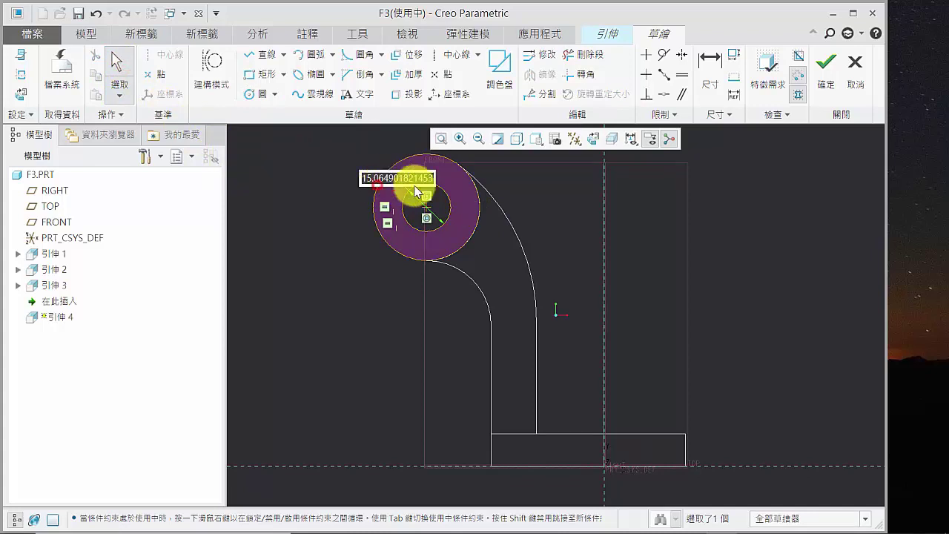
pyautogui.write('18')
pyautogui.press('Return')
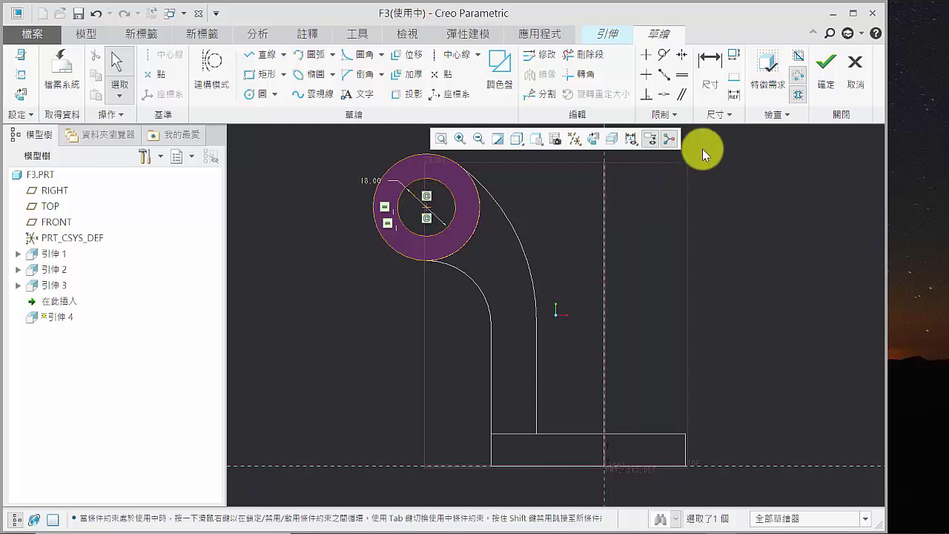
pyautogui.click(823, 70)
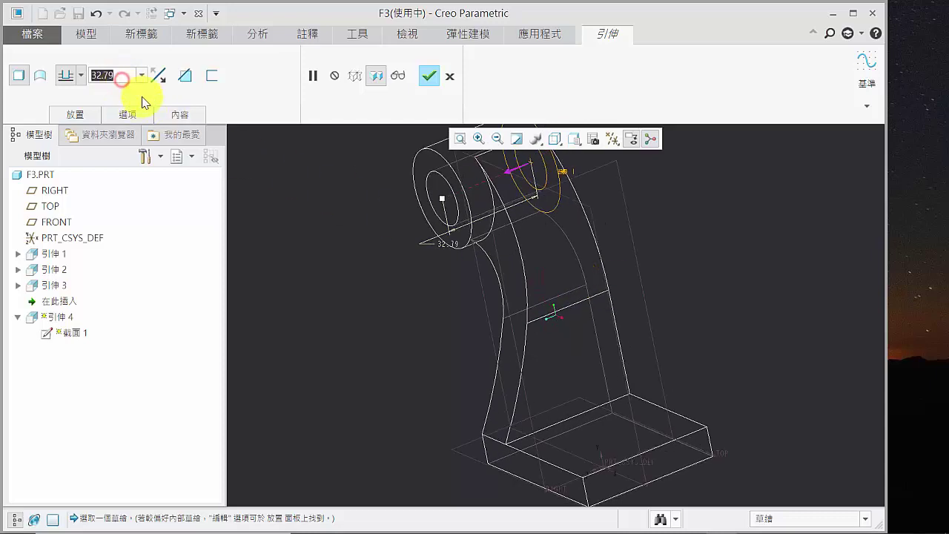
# Step: Extrude the ring profile to a depth of 30 and complete the feature
pyautogui.write('3')
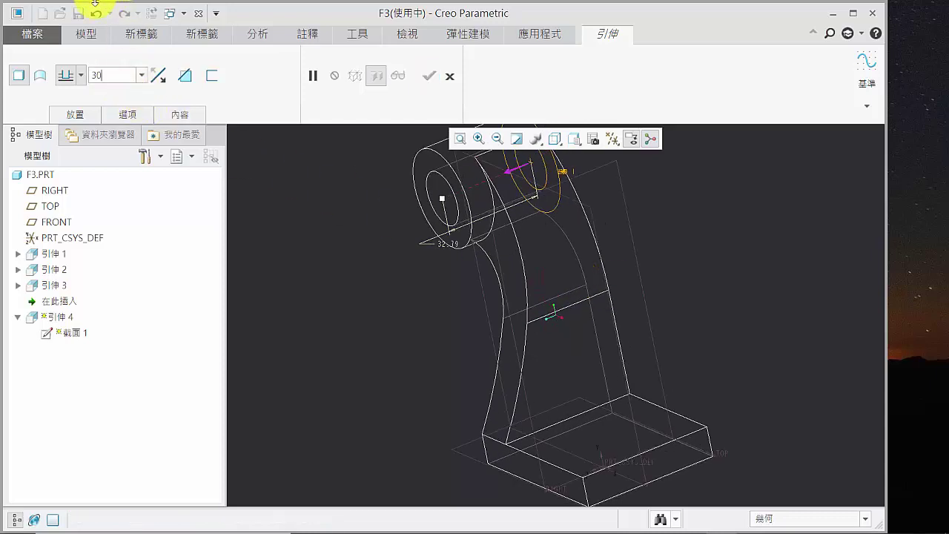
pyautogui.write('0')
pyautogui.press('Return')
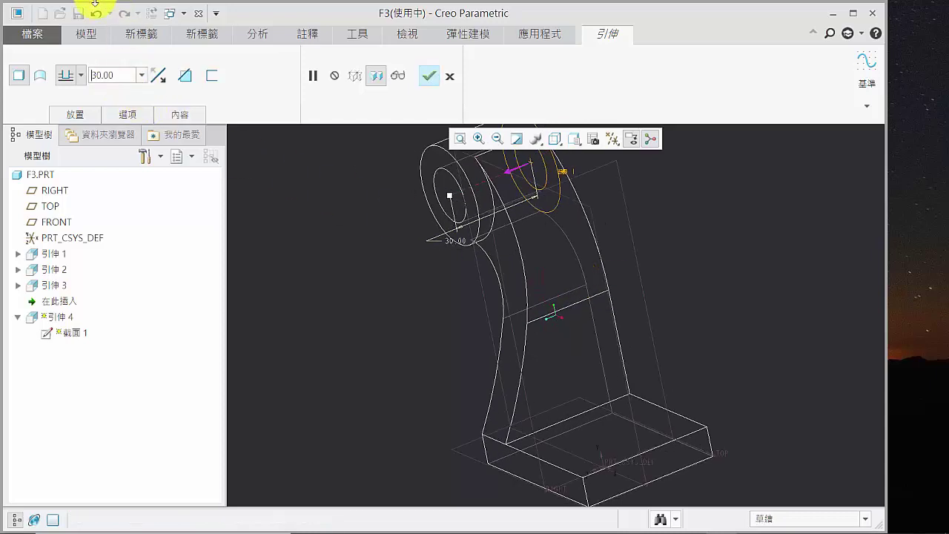
pyautogui.click(428, 78)
# Step: Switch the model display to Shading and view the part from an angle
pyautogui.moveTo(730, 408); pyautogui.dragTo(692, 354, button='middle')
pyautogui.click(734, 367)
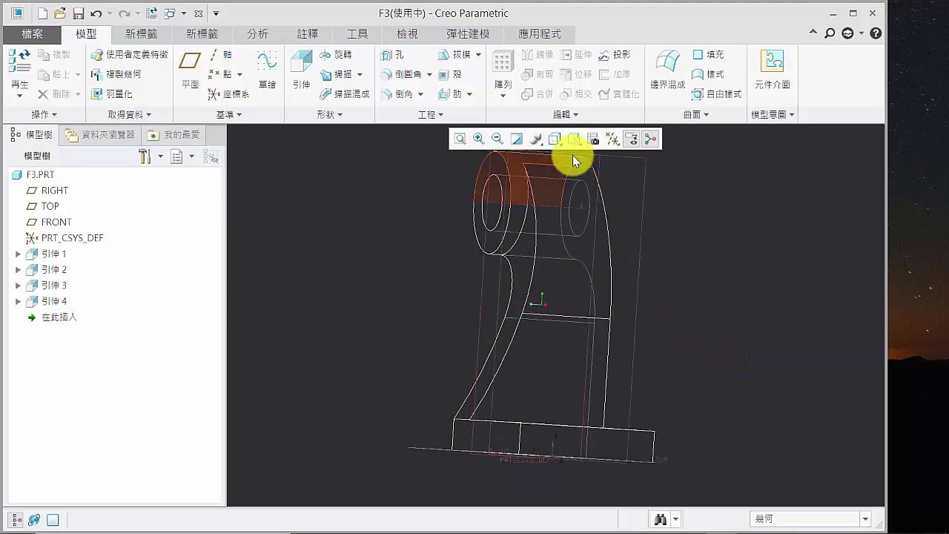
pyautogui.click(556, 142)
pyautogui.click(578, 187)
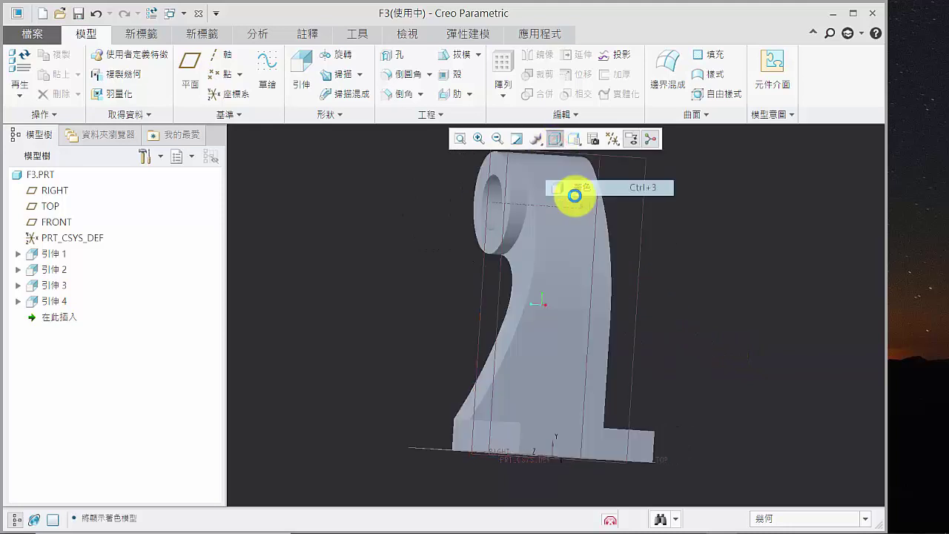
pyautogui.moveTo(689, 286)
pyautogui.mouseDown(button='middle')
pyautogui.moveTo(727, 303)
pyautogui.moveTo(707, 307)
pyautogui.mouseUp(button='middle')
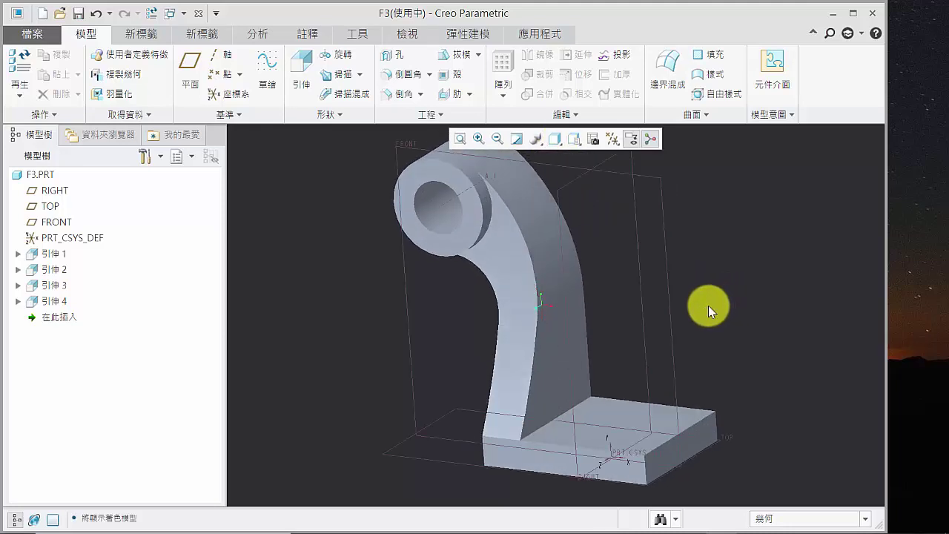
# Step: Start another extrusion sketch on the previously used sketch plane and face the view to it
pyautogui.click(303, 63)
pyautogui.click(87, 115)
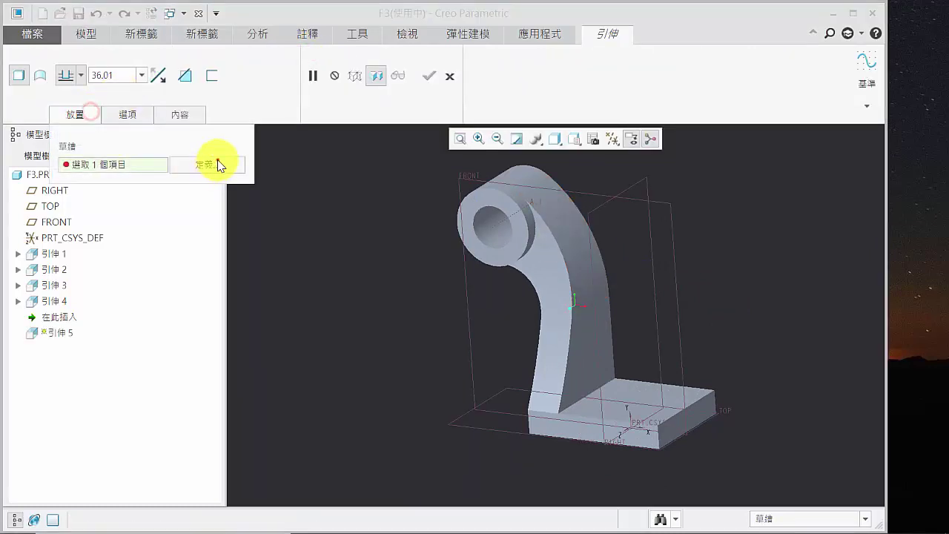
pyautogui.click(215, 162)
pyautogui.click(903, 212)
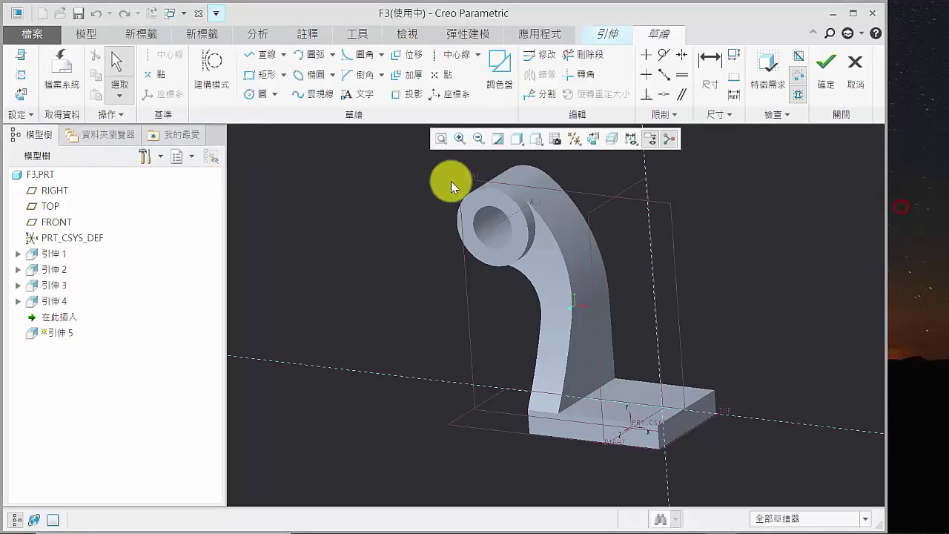
pyautogui.click(17, 94)
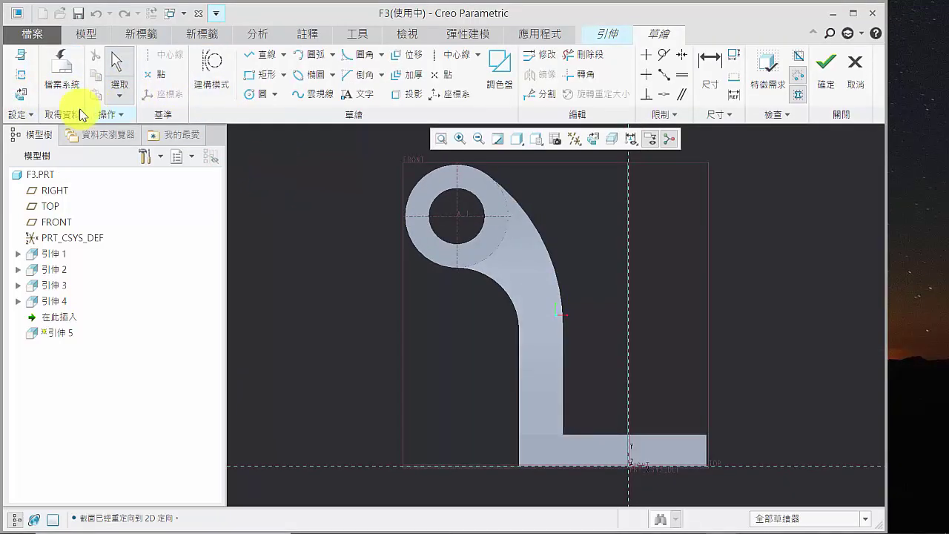
# Step: Project the base's top edge, the upright's adjoining vertical edge and its outer arc into the sketch as single edges
pyautogui.click(402, 99)
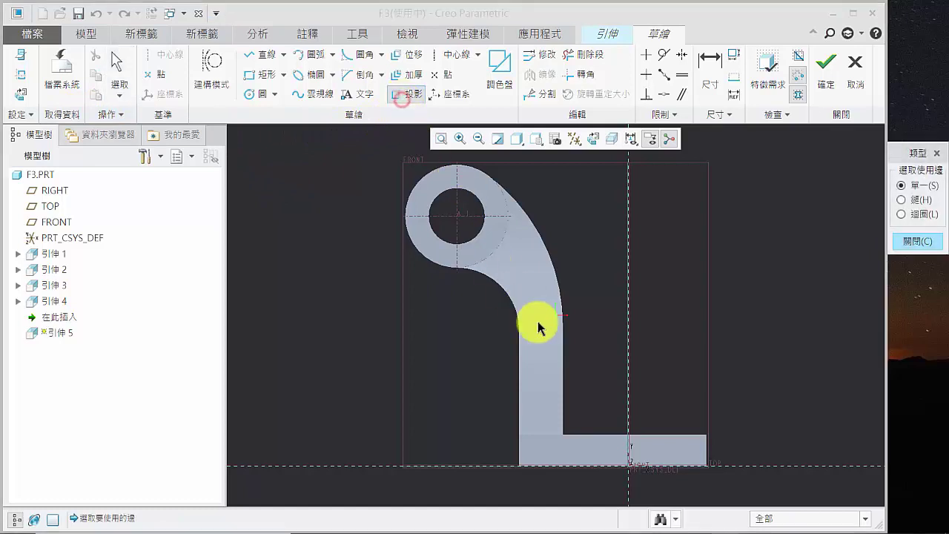
pyautogui.click(616, 435)
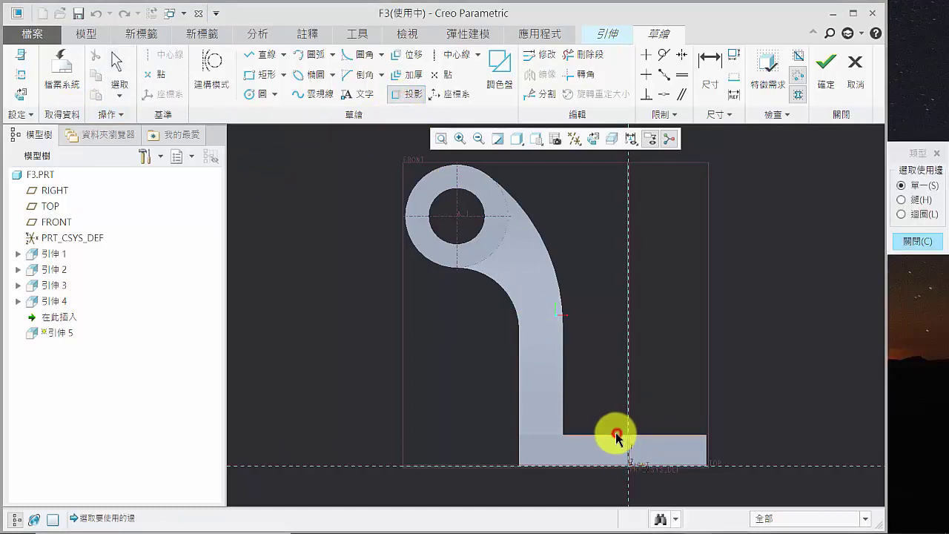
pyautogui.click(561, 408)
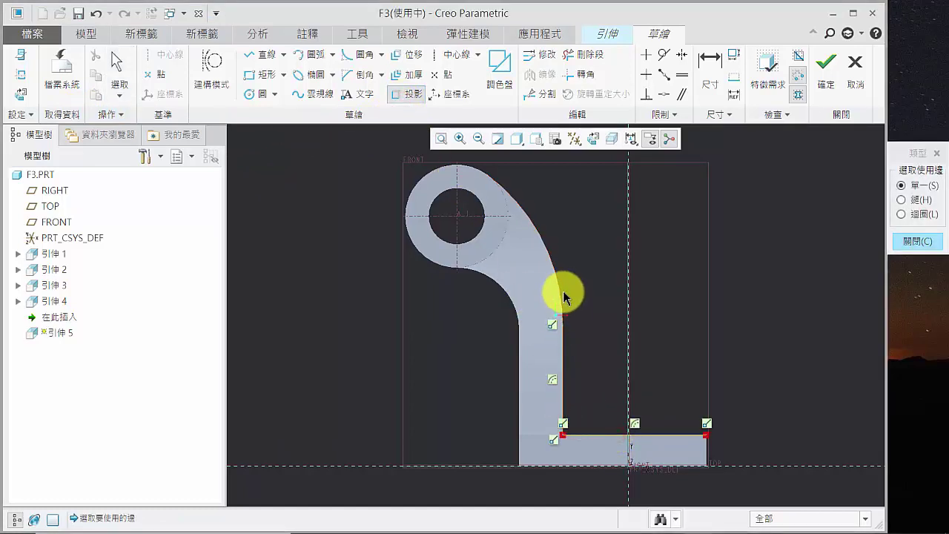
pyautogui.click(564, 295)
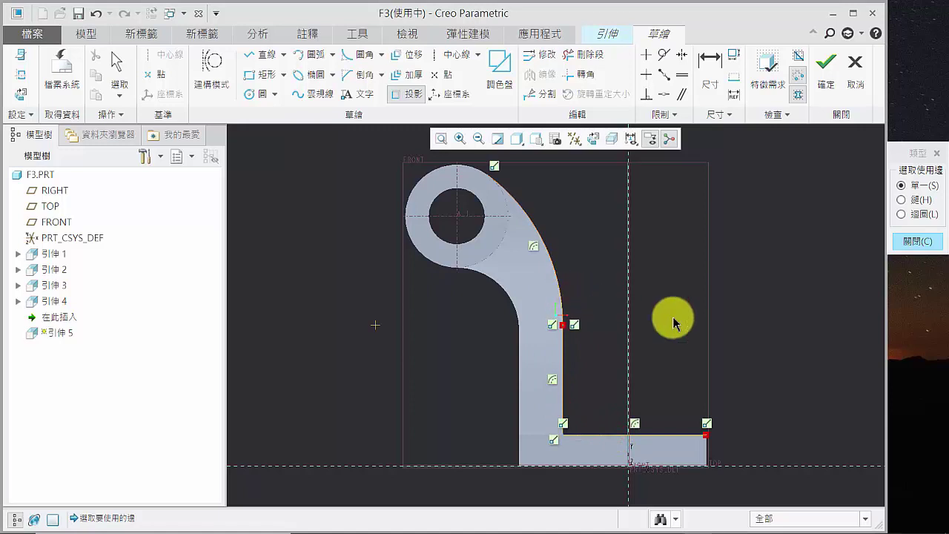
pyautogui.click(919, 243)
# Step: Switch to Hidden Line display and draw a line from the base's outer top corner tangent to the projected outer arc
pyautogui.click(522, 140)
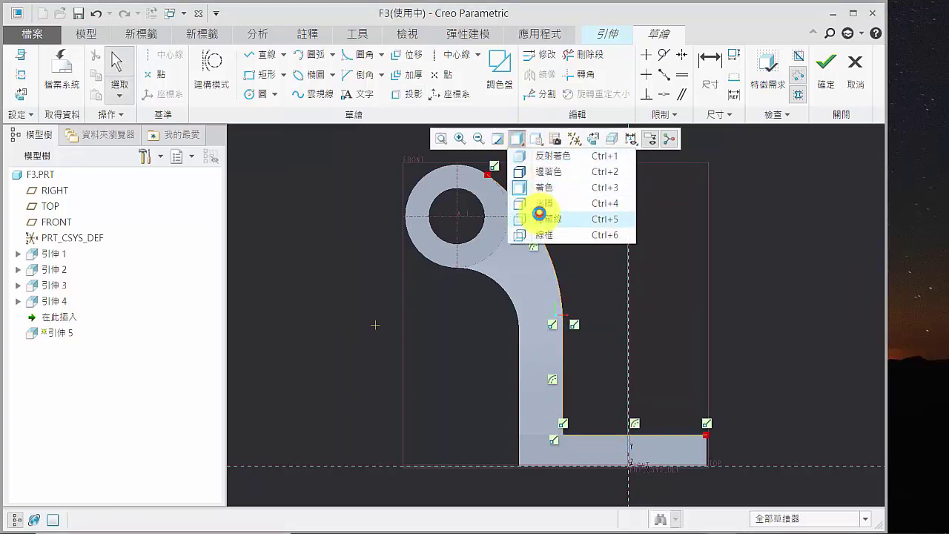
pyautogui.click(539, 212)
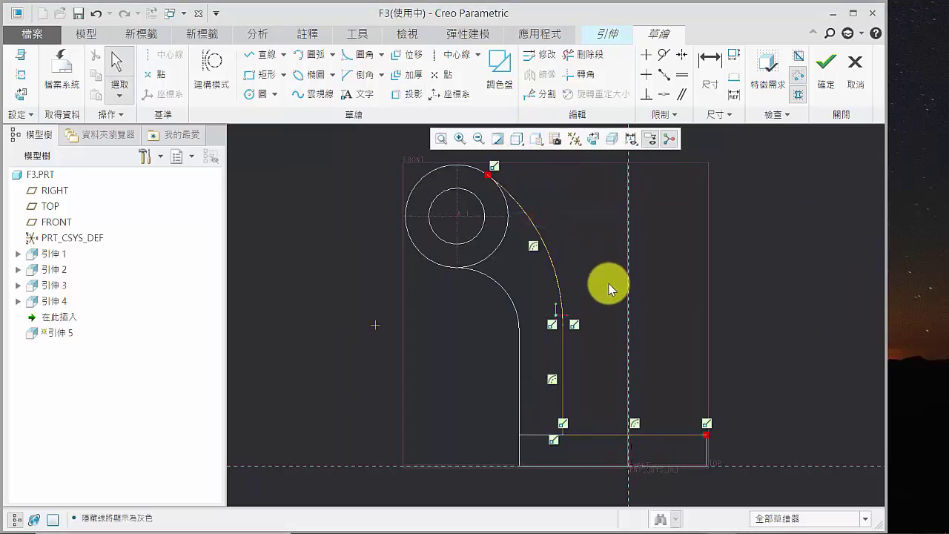
pyautogui.click(255, 54)
pyautogui.click(706, 434)
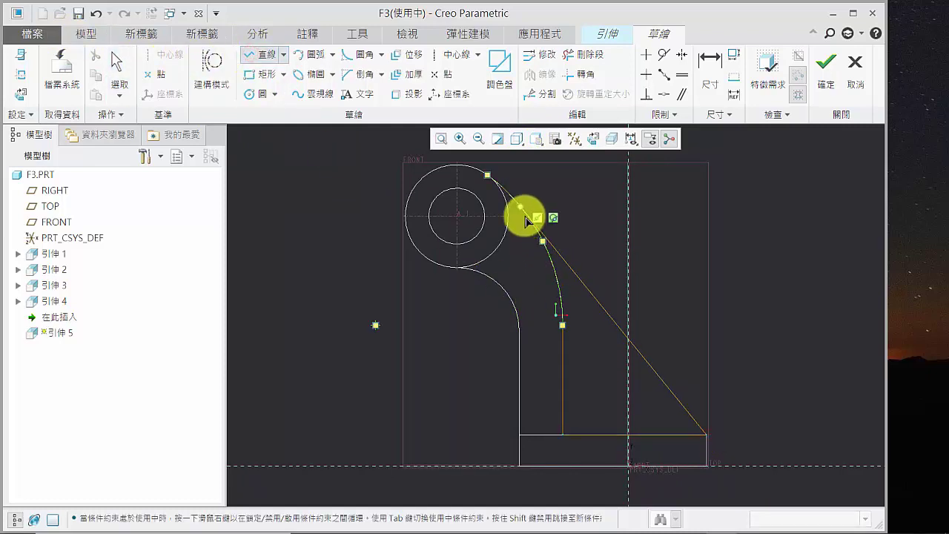
pyautogui.click(525, 217)
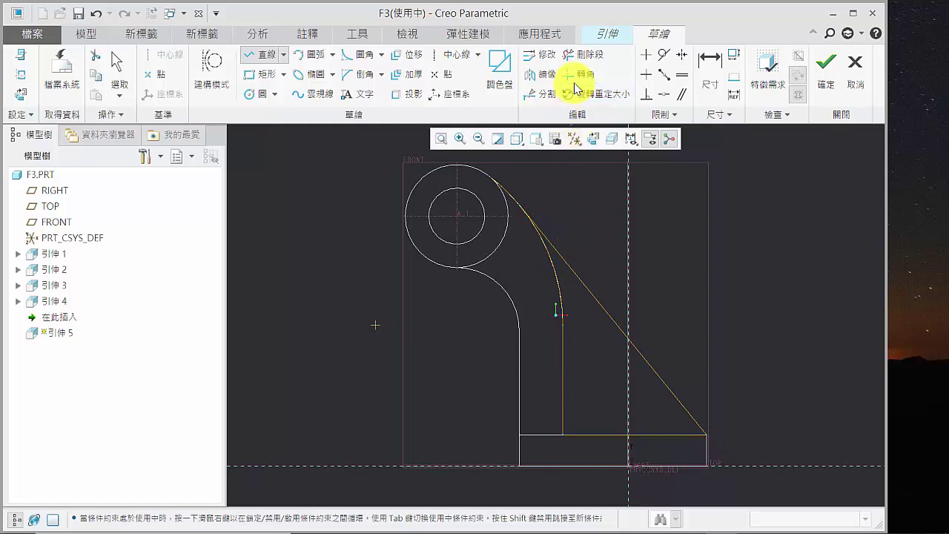
# Step: Corner-trim the slanted line and the projected arc at their tangent point to close the rib profile
pyautogui.click(581, 74)
pyautogui.click(549, 239)
pyautogui.click(544, 246)
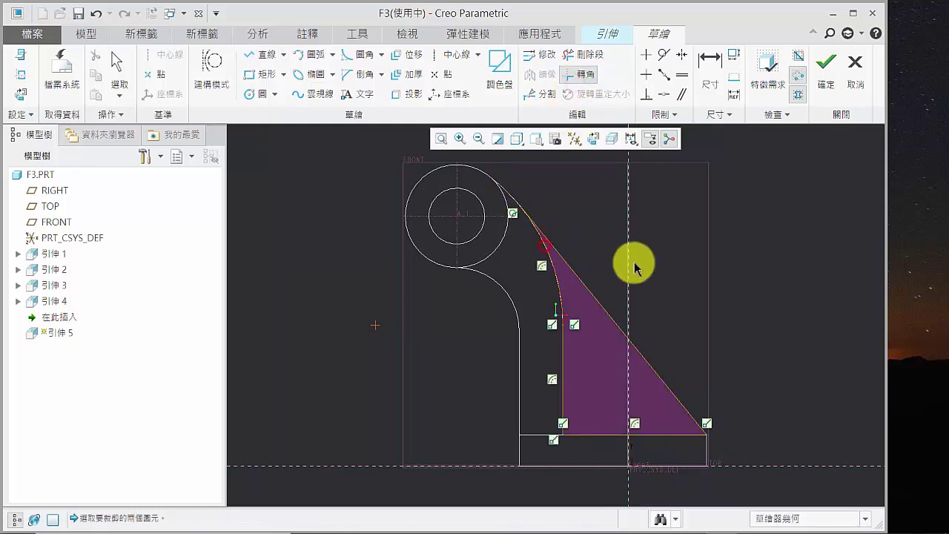
# Step: Finish the closed rib sketch and extrude it to a depth of 10 into the part
pyautogui.hotkey('ctrl', 'd')
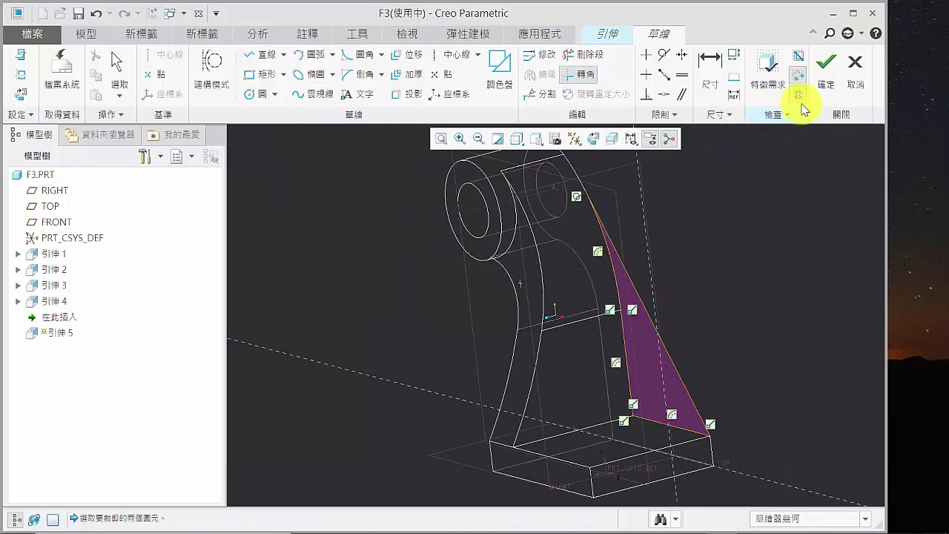
pyautogui.click(825, 94)
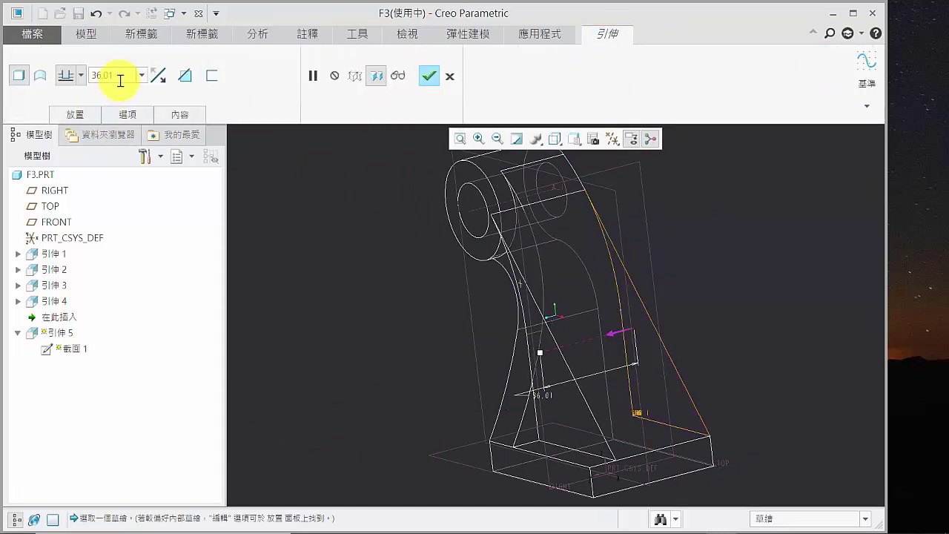
pyautogui.click(119, 77)
pyautogui.write('10')
pyautogui.press('Return')
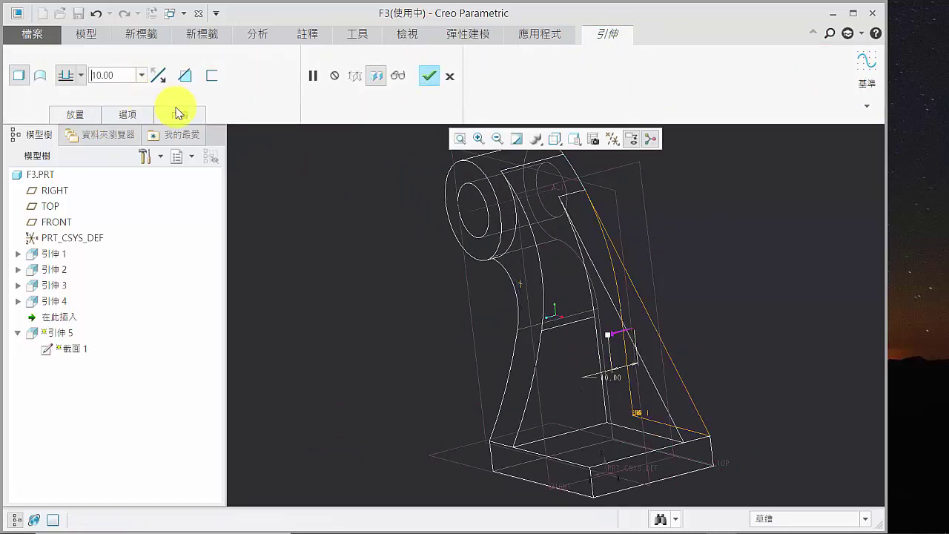
pyautogui.click(430, 76)
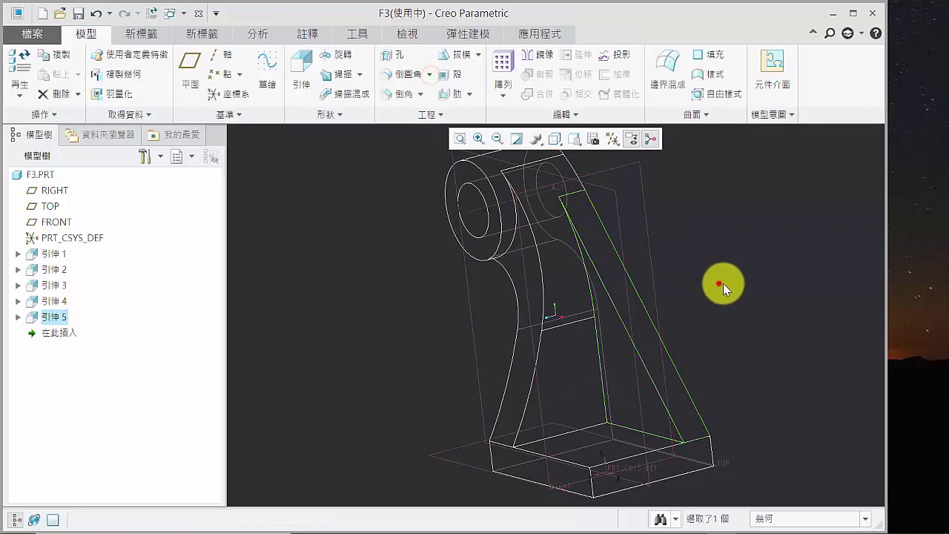
# Step: Start a new extrusion with its sketch on the base block's top face, using the RIGHT plane as the right-facing orientation reference
pyautogui.moveTo(694, 292); pyautogui.dragTo(710, 308, button='middle')
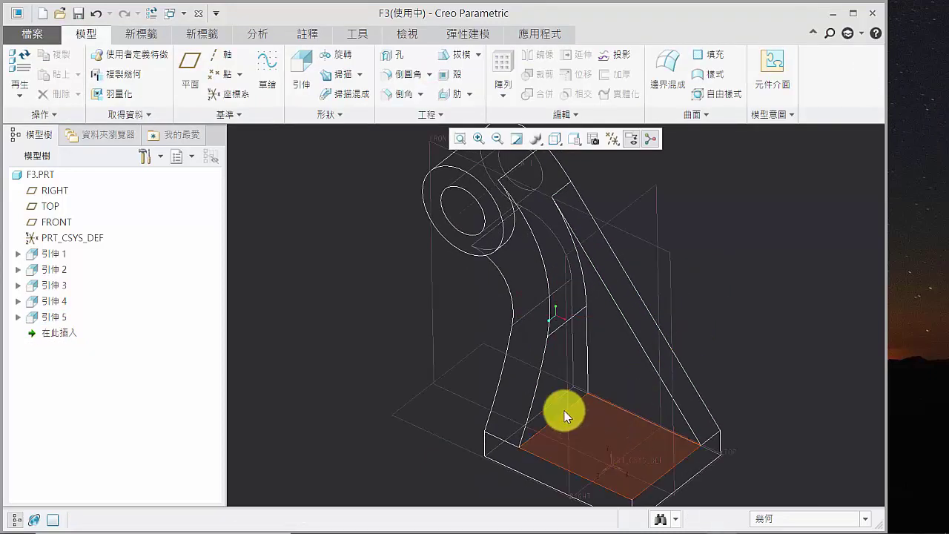
pyautogui.click(321, 256)
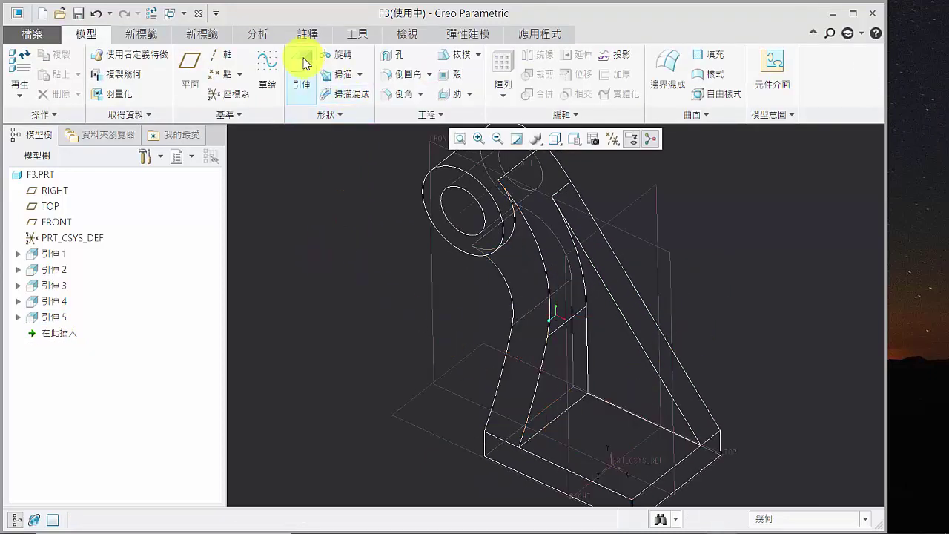
pyautogui.click(302, 62)
pyautogui.click(79, 114)
pyautogui.click(219, 162)
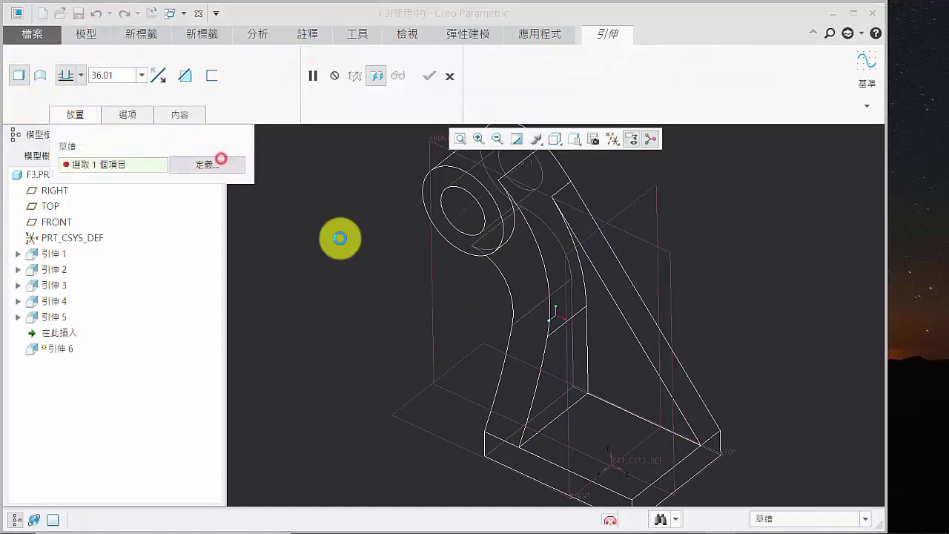
pyautogui.click(593, 441)
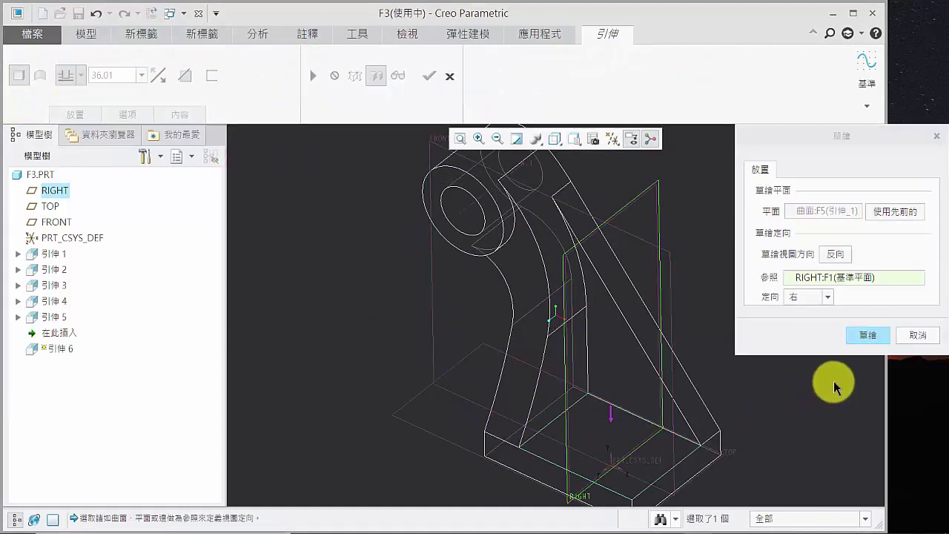
pyautogui.click(884, 343)
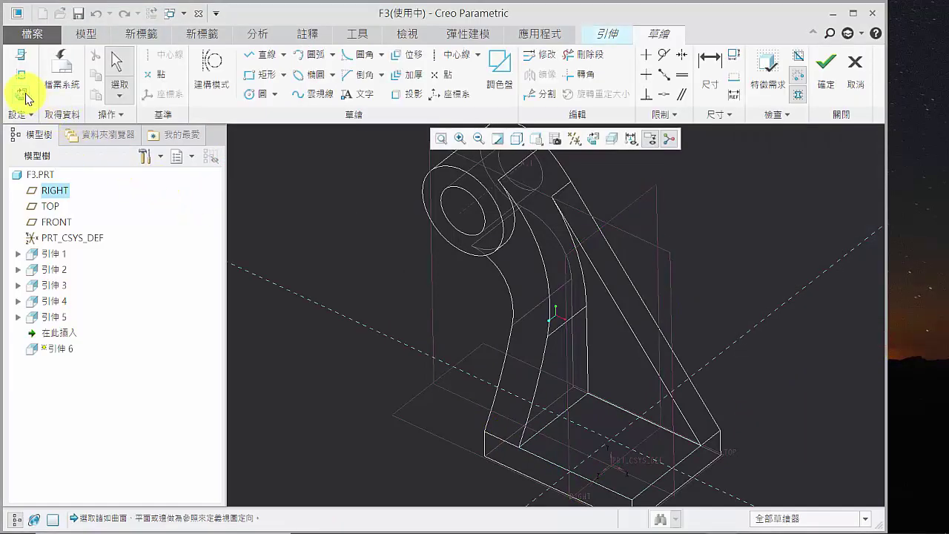